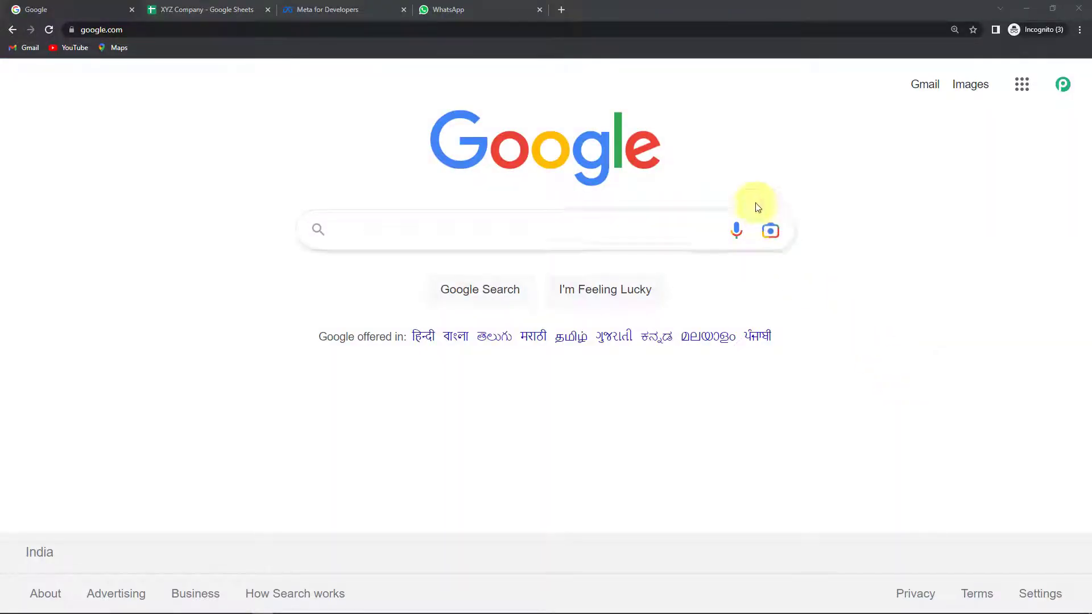
Open the pabbly.com/connect website, sign in to the account, and access the Pabbly Connect app
left_click(407, 26)
type("pa")
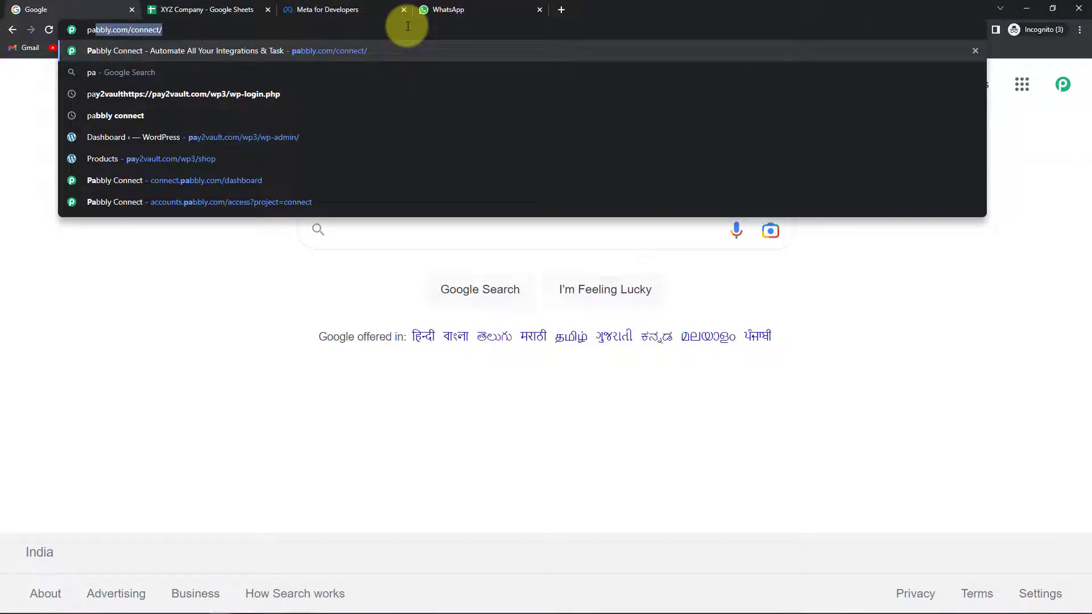
key("Return")
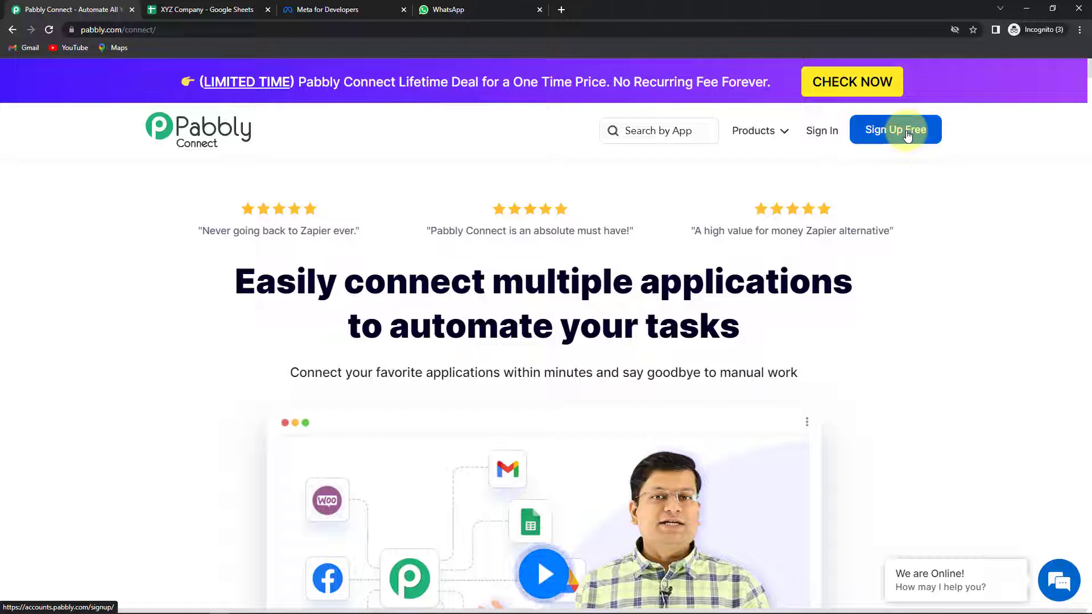
left_click(823, 131)
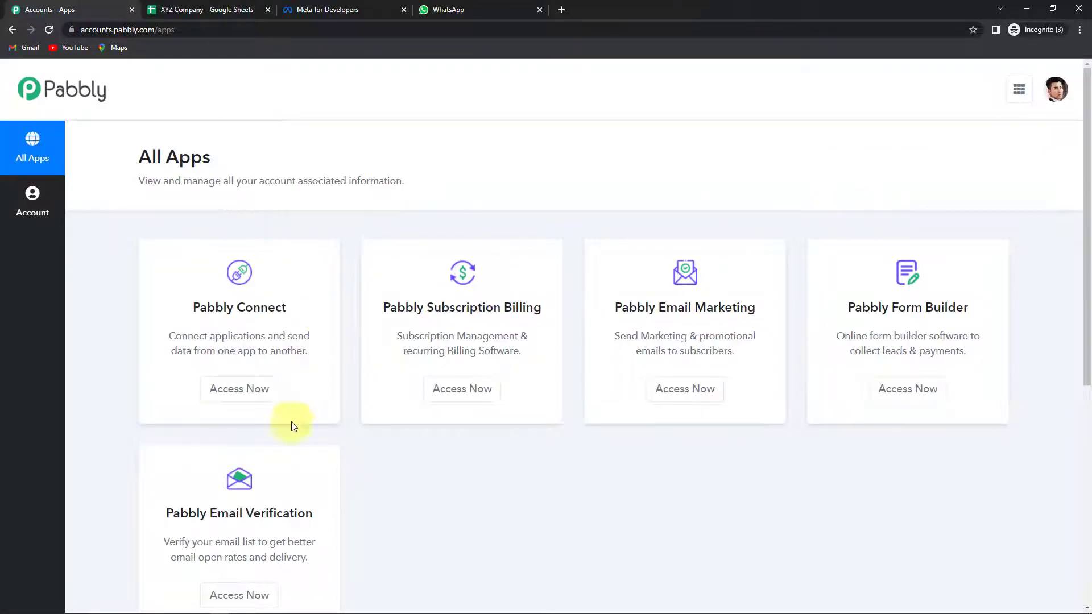
left_click(265, 390)
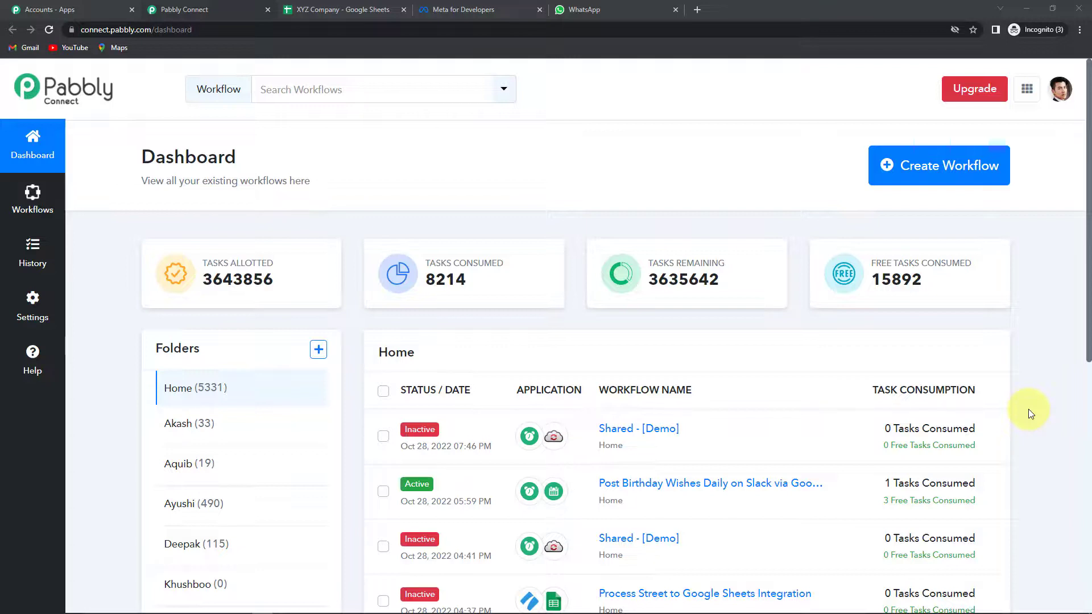
Create a new workflow named "Google Sheets WhatsApp Integration"
left_click(928, 179)
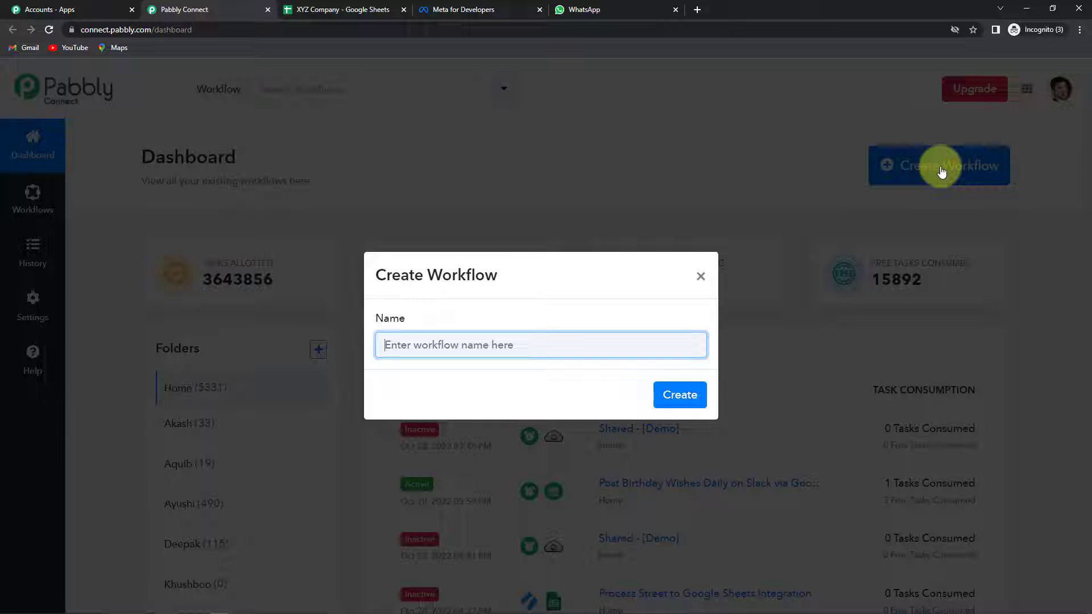
type("G")
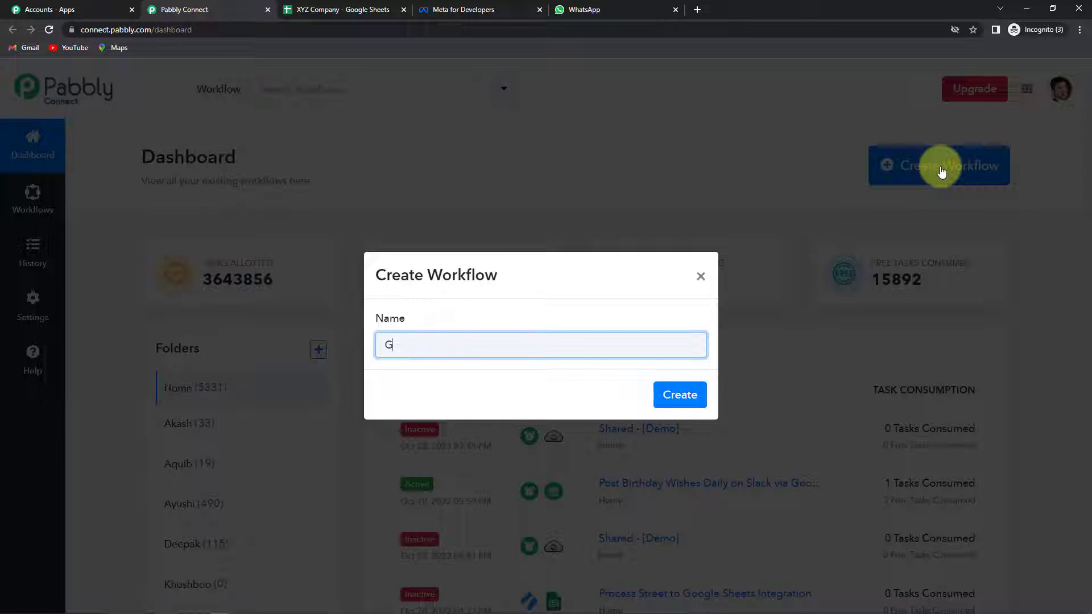
type("oogle She")
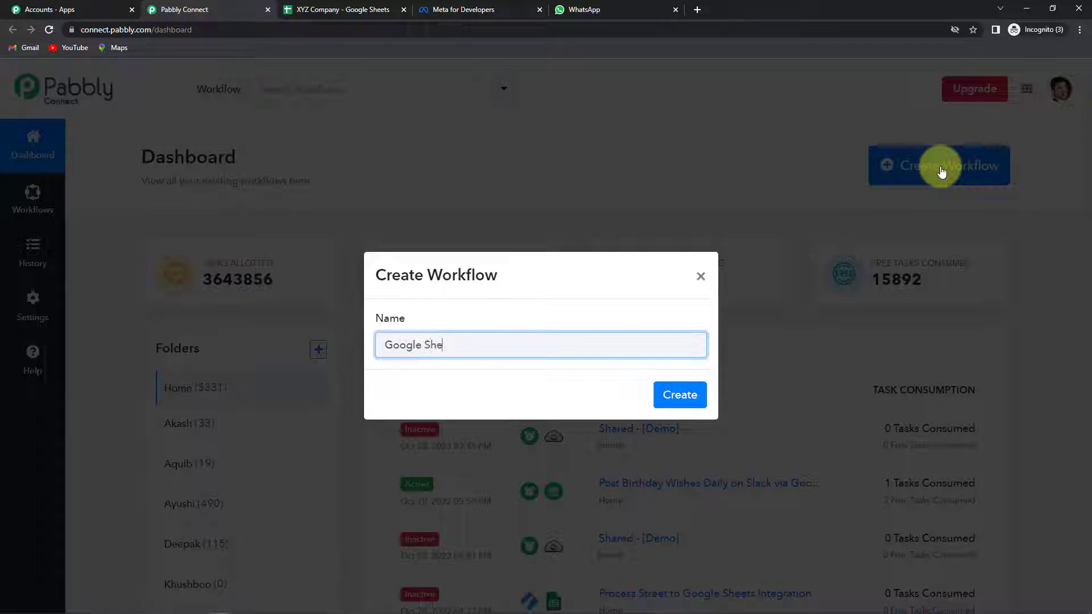
type("ets WhatsApp")
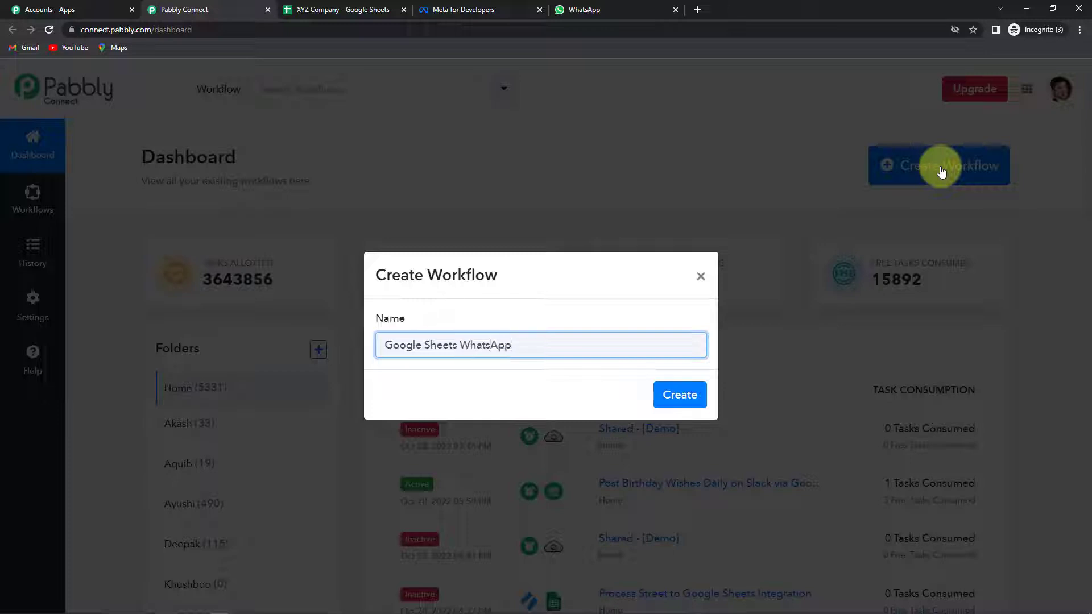
type(" Integration")
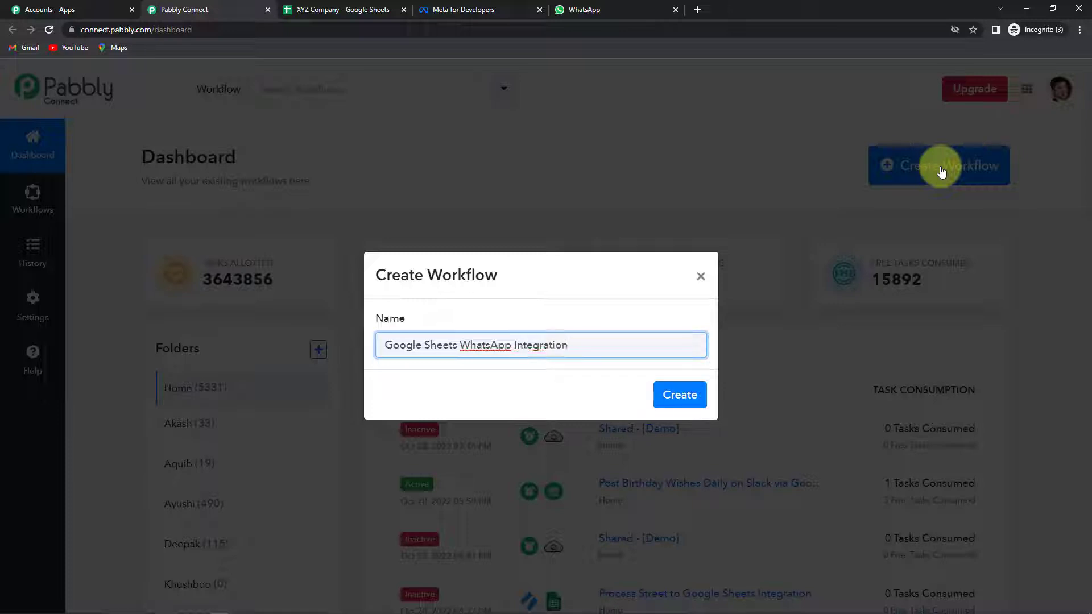
left_click(682, 397)
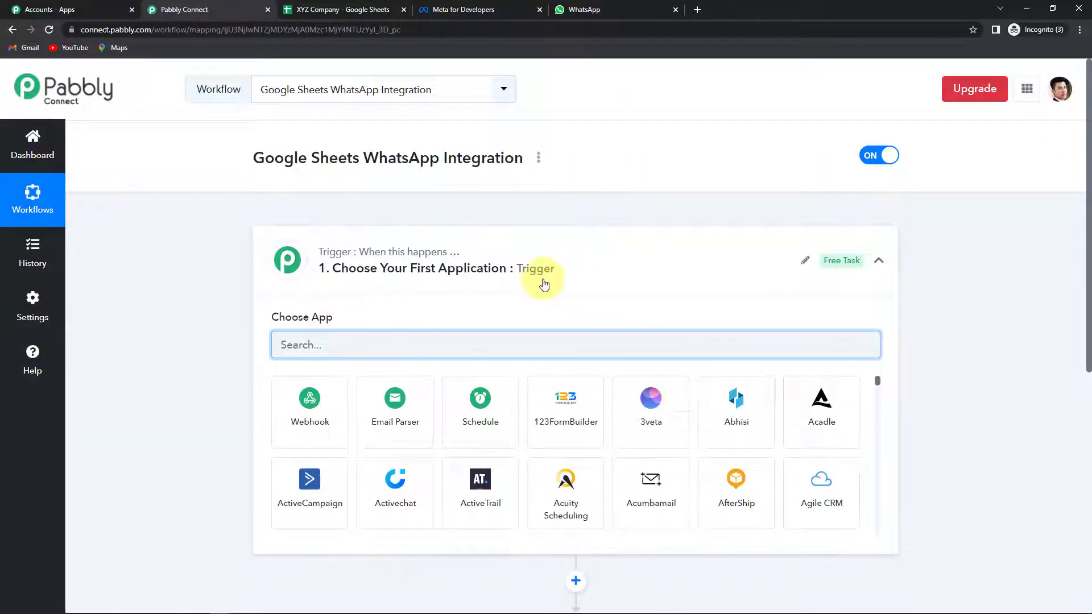
Search for the scheduling app and choose Schedule by Pabbly as the workflow's trigger application
scroll(545, 296, "down", 4)
scroll(539, 439, "up", 3)
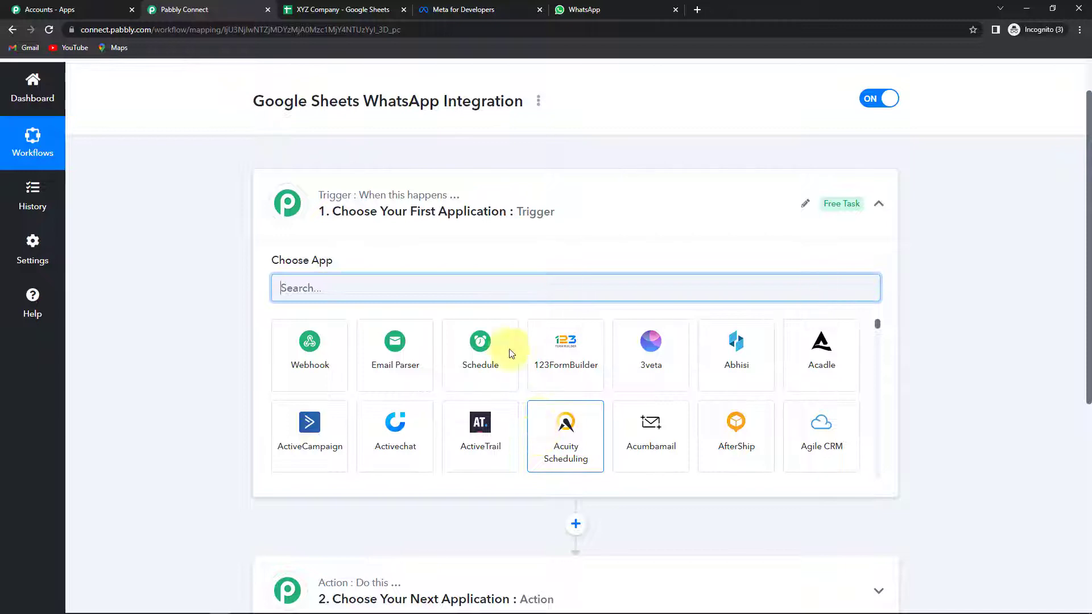
scroll(480, 305, "down", 2)
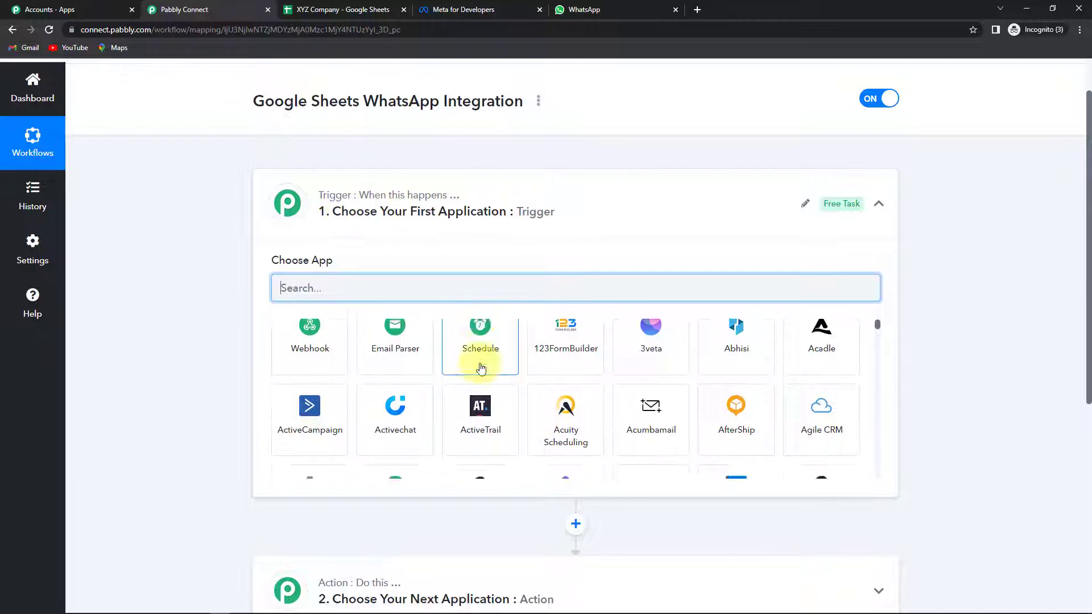
scroll(441, 565, "down", 2)
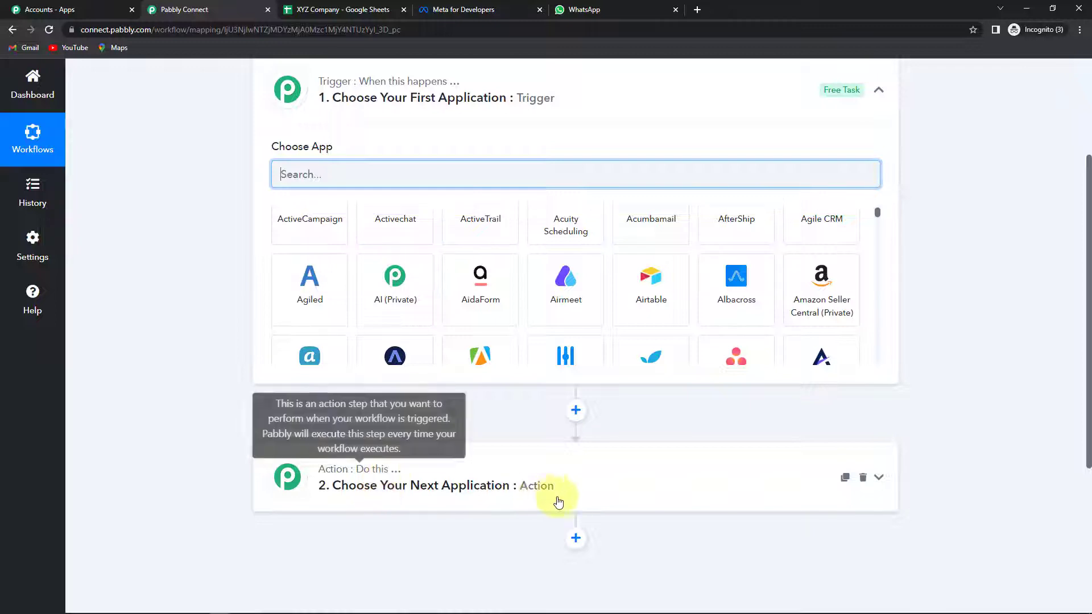
scroll(609, 495, "up", 3)
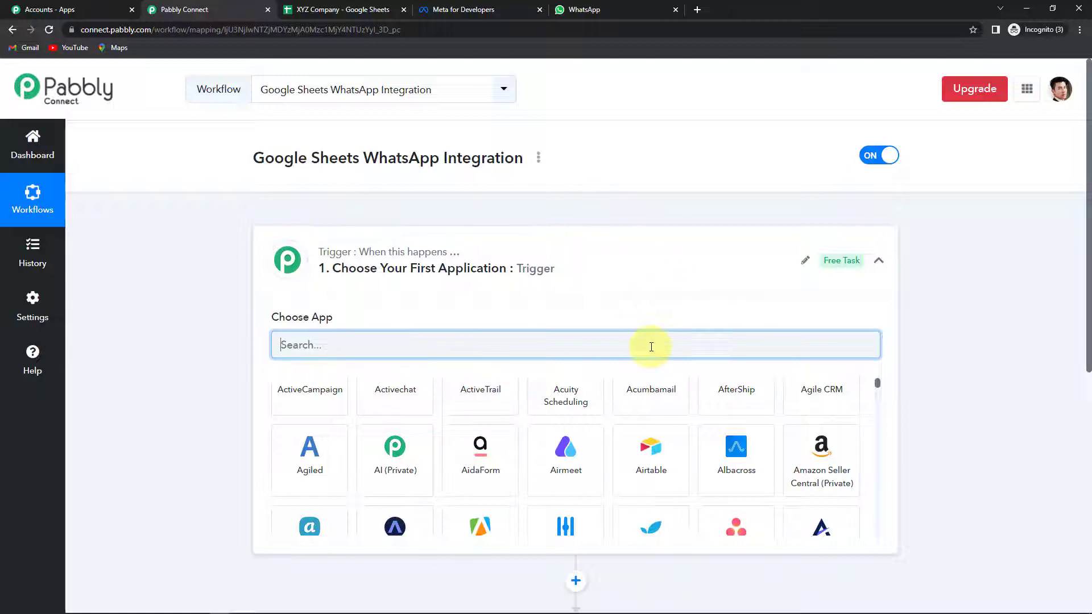
type("scheule")
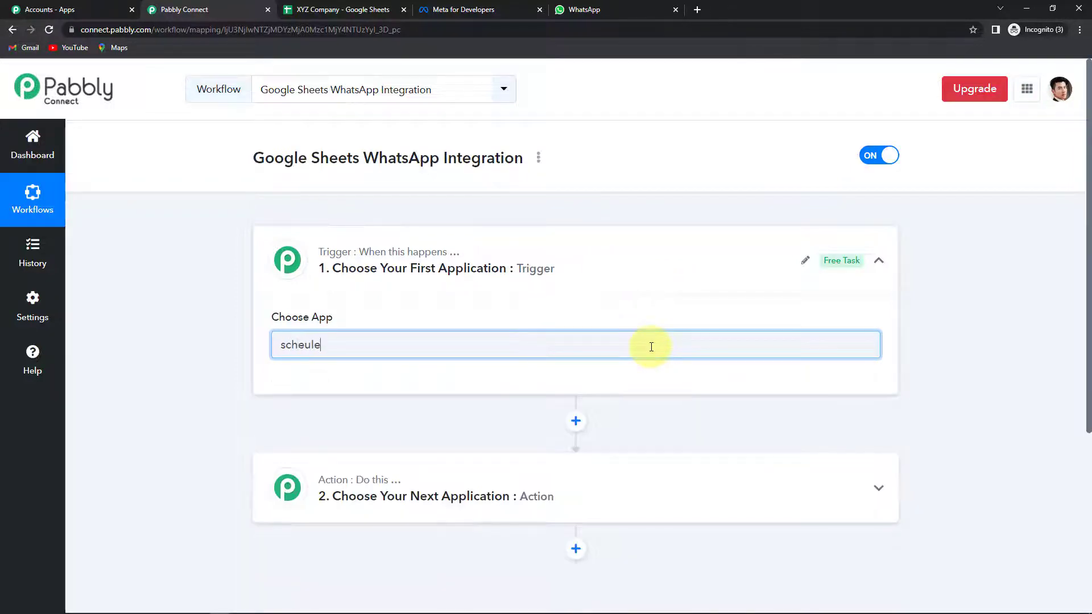
key("BackSpace")
key("BackSpace")
key("BackSpace")
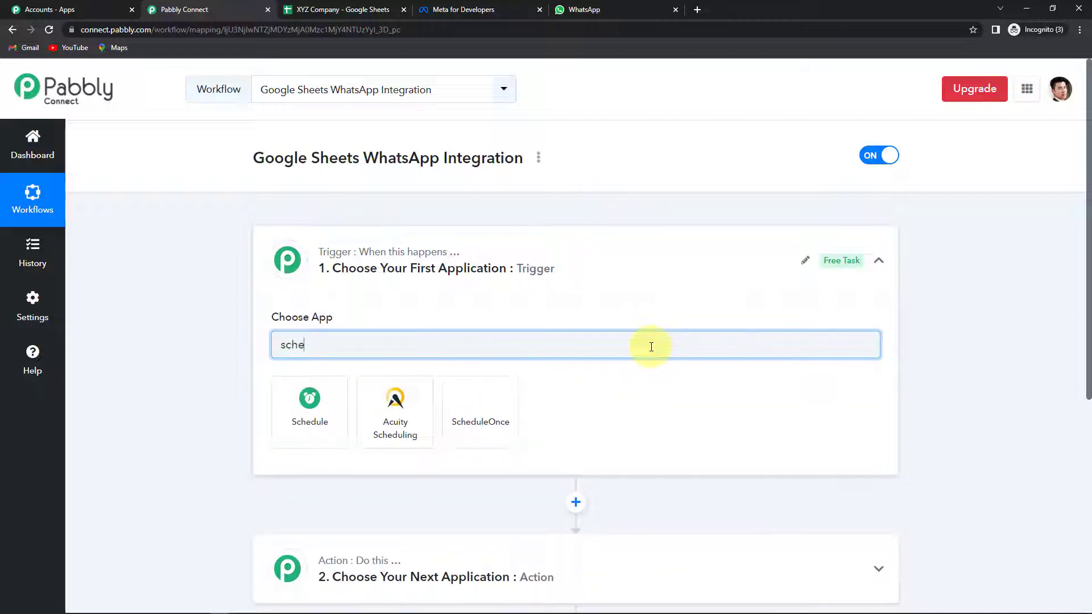
left_click(333, 402)
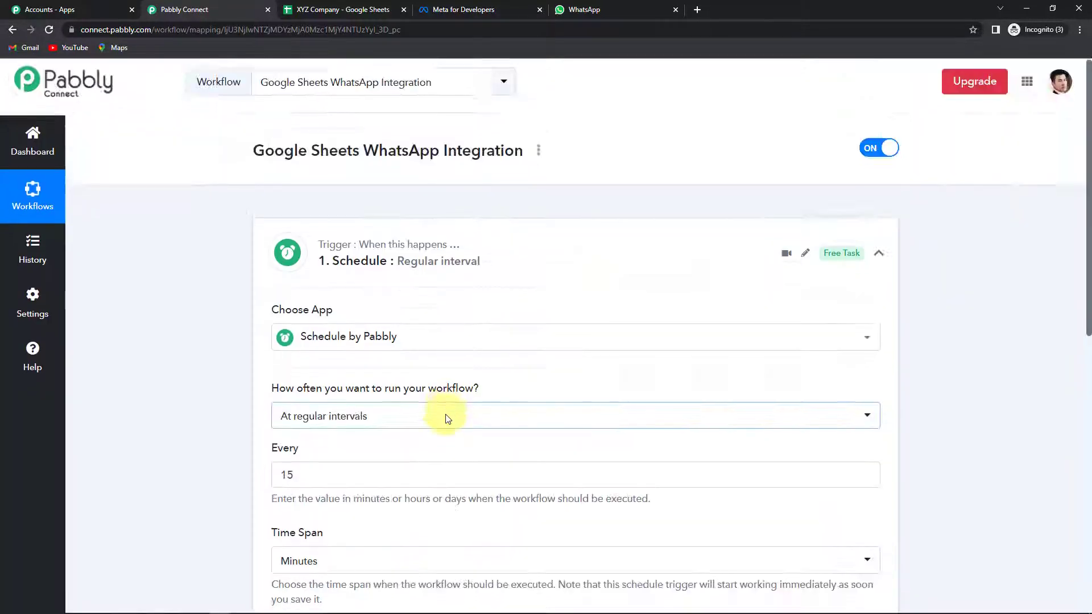
Schedule the trigger to run every day at 12:00 PM and save it
scroll(446, 416, "down", 2)
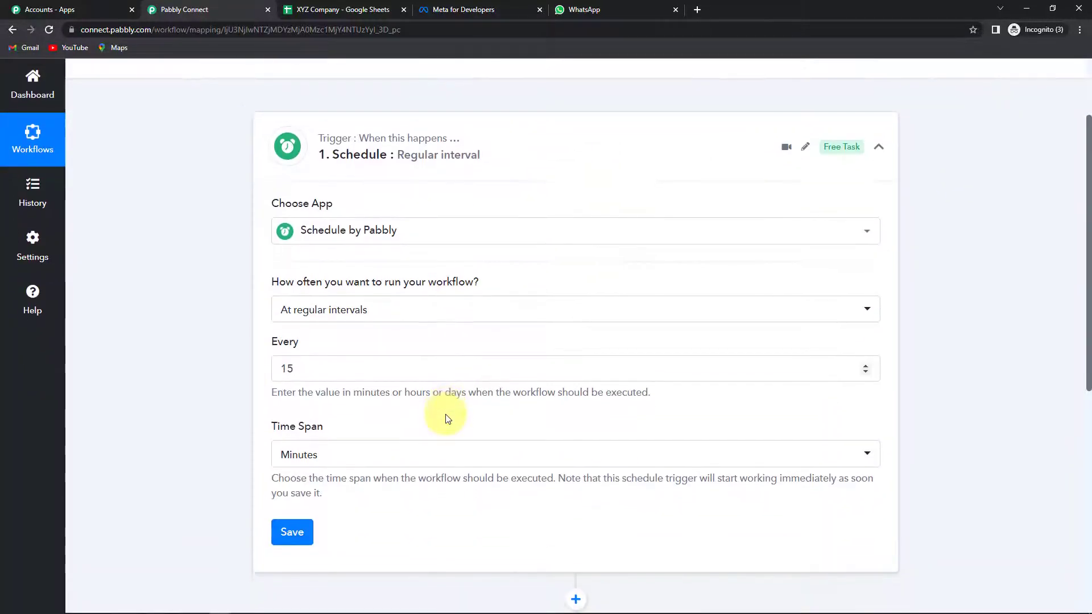
left_click(397, 310)
left_click(332, 424)
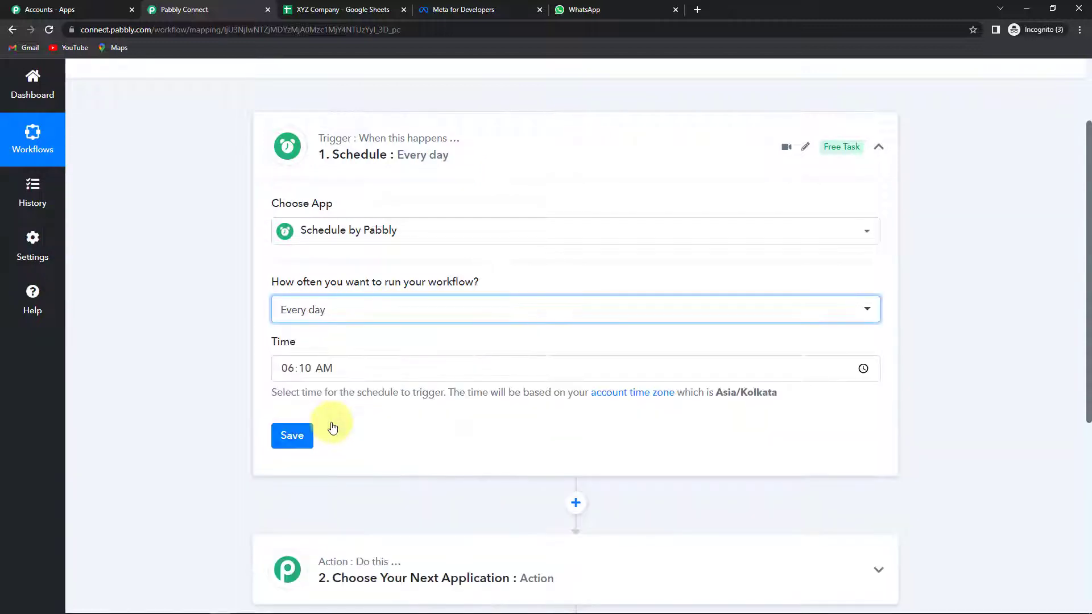
left_click(280, 366)
type("1")
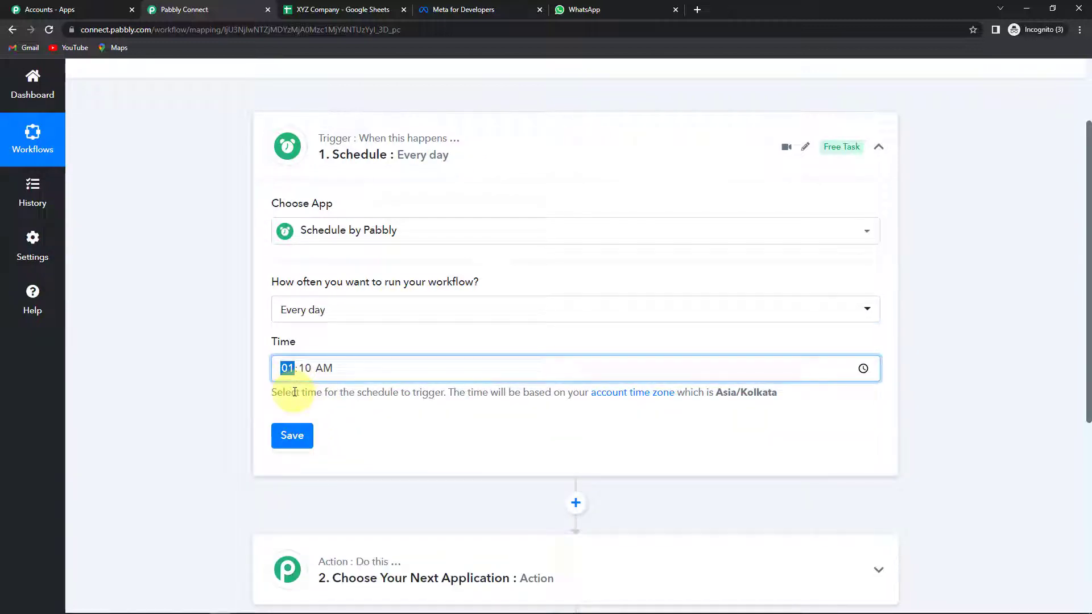
type("2")
type("00")
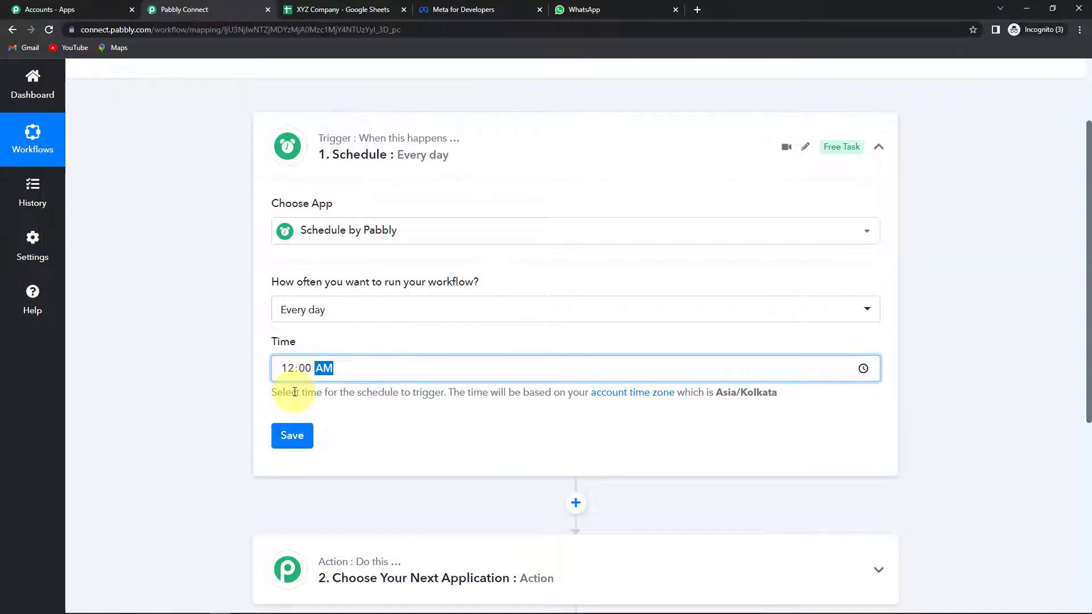
type("p")
left_click(293, 436)
left_click(543, 449)
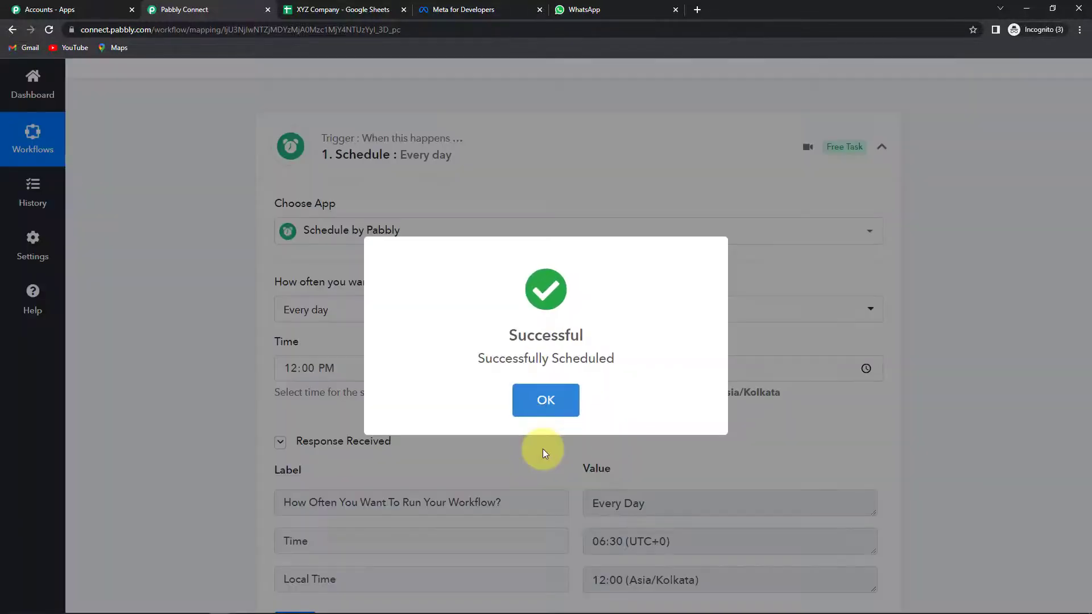
Set the action step to Date/Time Formatter by Pabbly with the Modify Current Date event and connect it
scroll(845, 443, "down", 3)
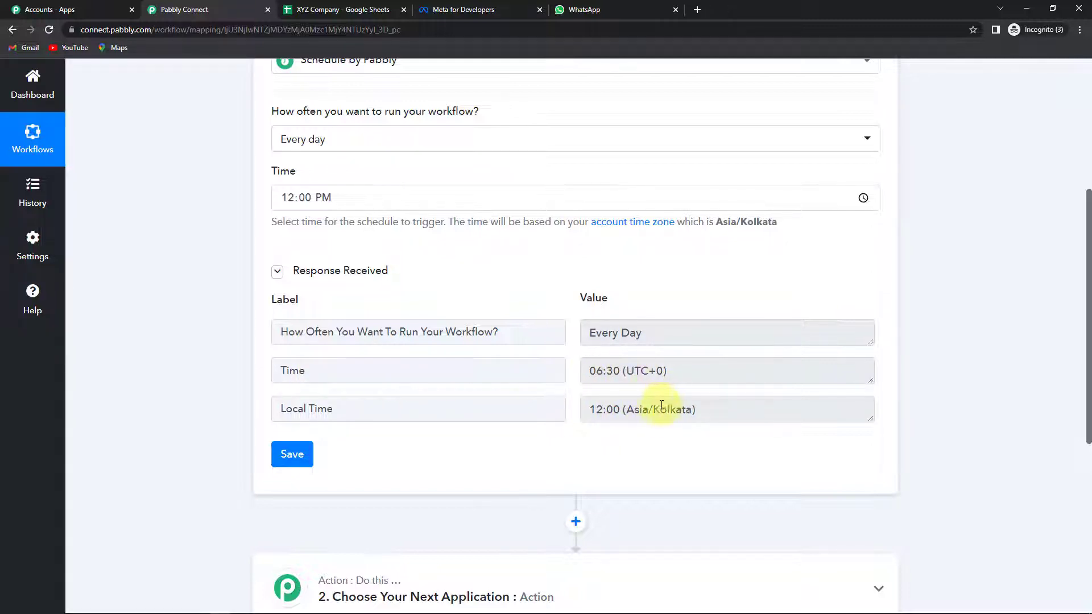
scroll(894, 317, "down", 5)
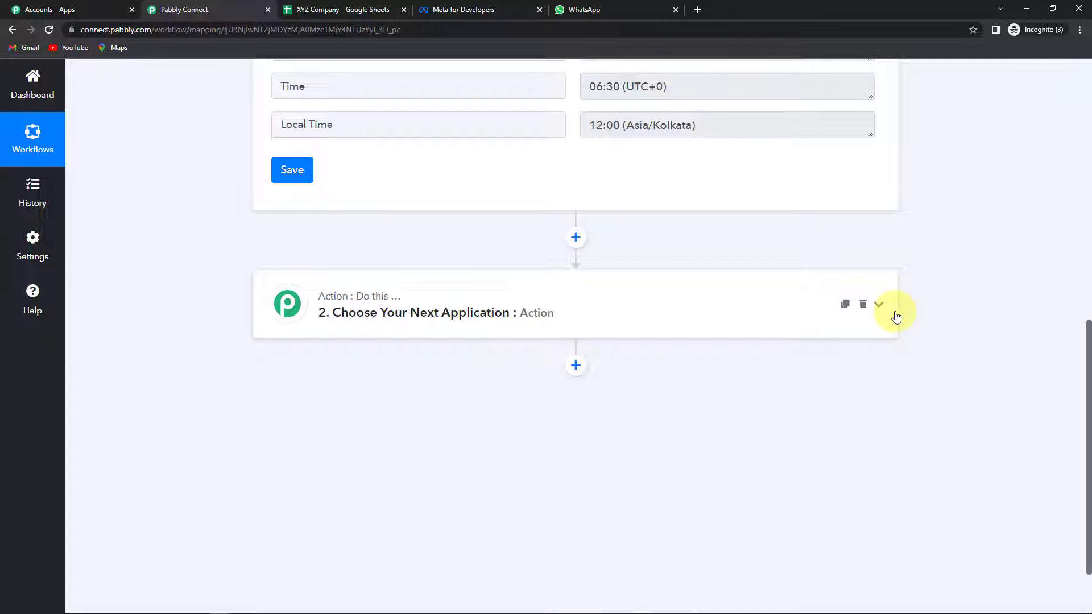
left_click(358, 295)
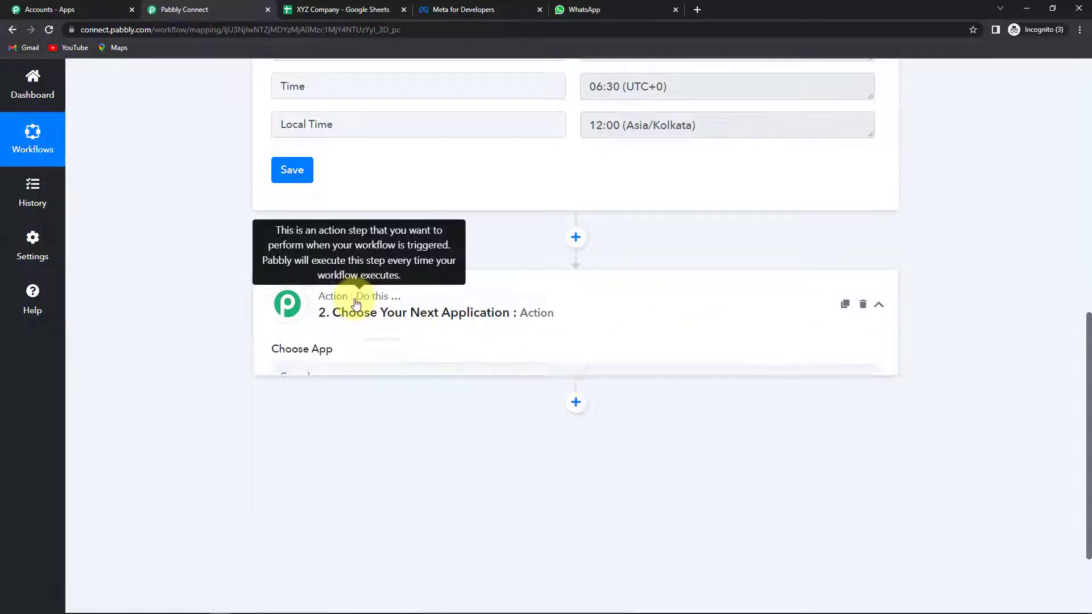
left_click(338, 388)
type("date")
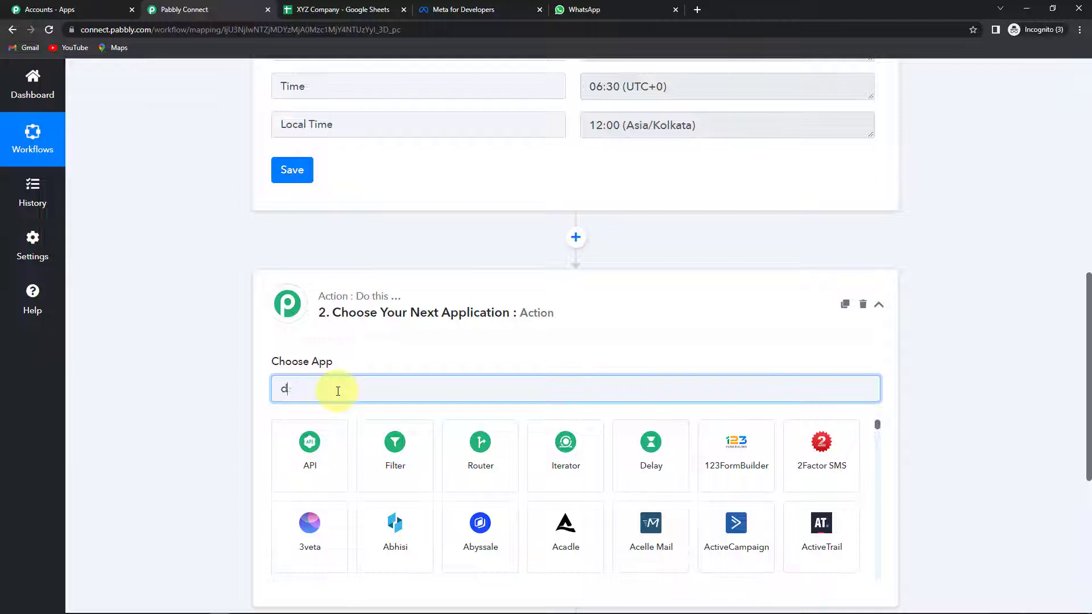
left_click(319, 448)
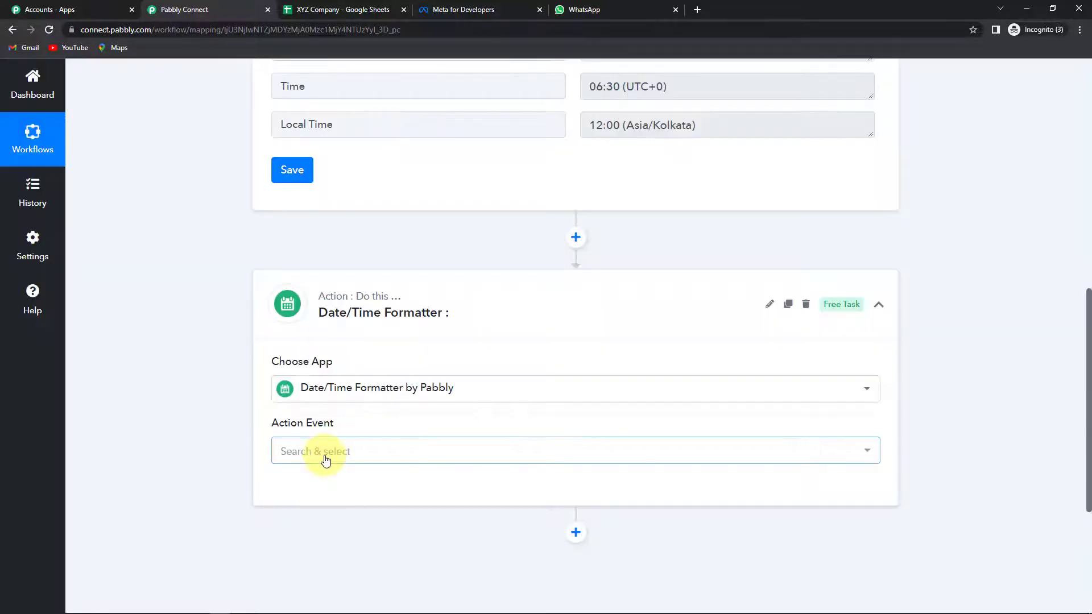
left_click(325, 459)
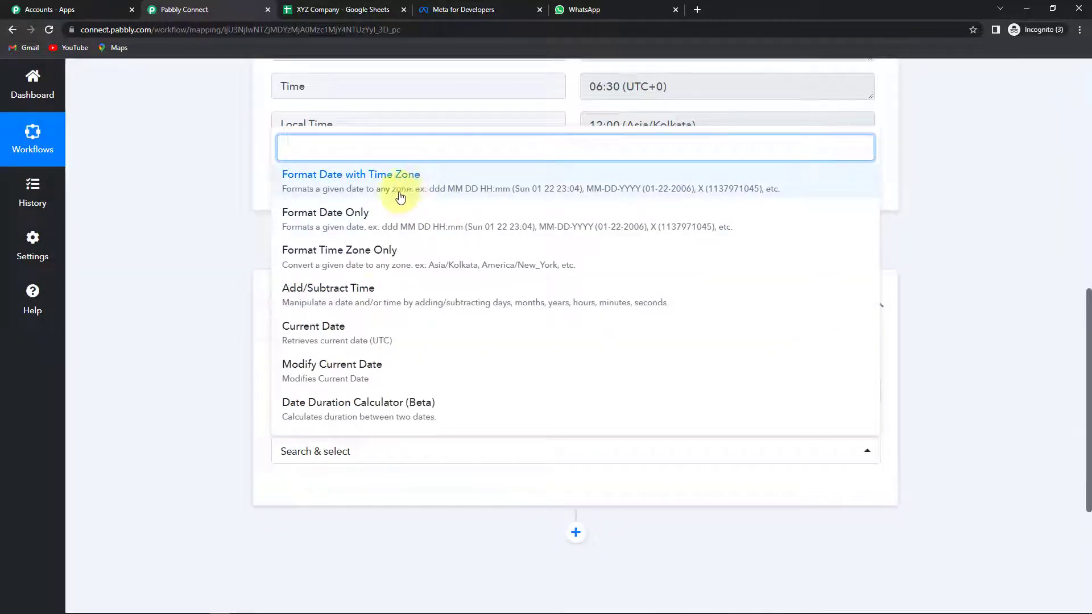
left_click(377, 374)
left_click(303, 488)
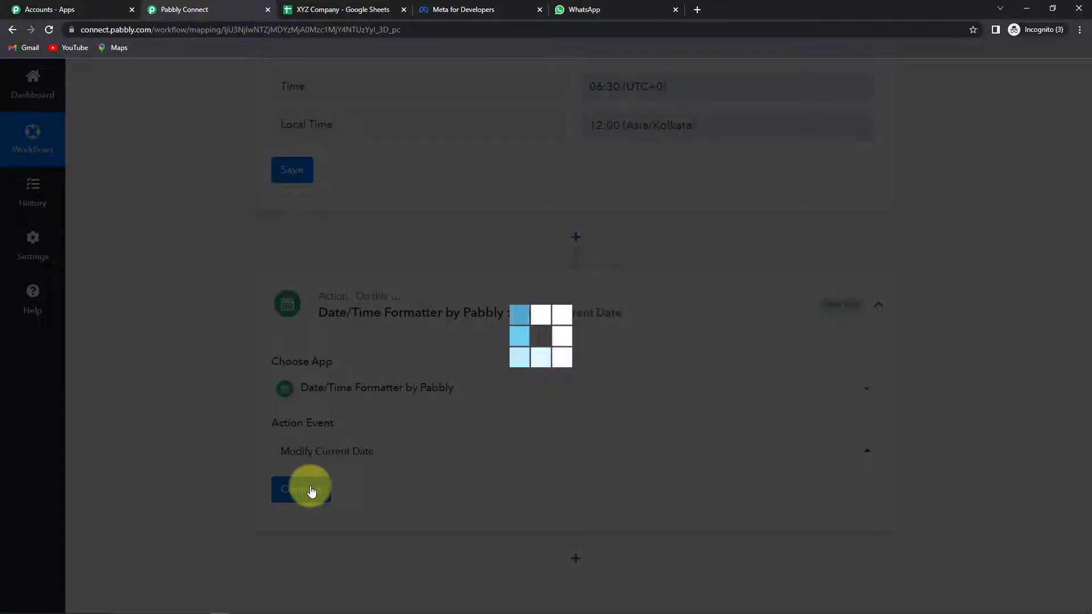
Set the Modify Current Date action's date format to DD-MM-YYYY and its time zone to Asia/Kolkata
scroll(418, 460, "down", 2)
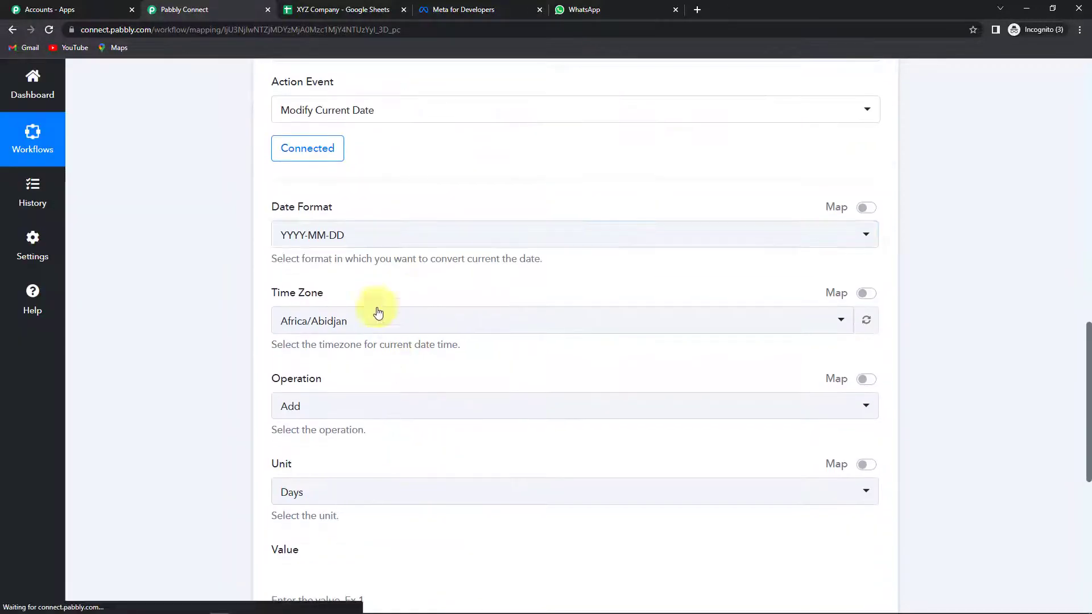
left_click(381, 234)
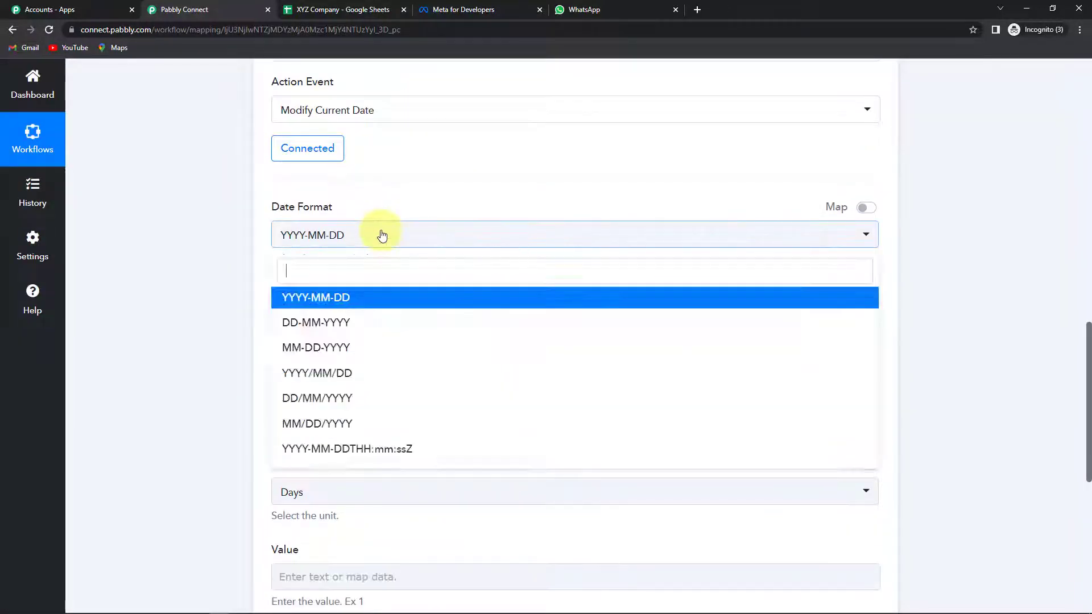
left_click(343, 322)
scroll(347, 352, "down", 1)
left_click(328, 323)
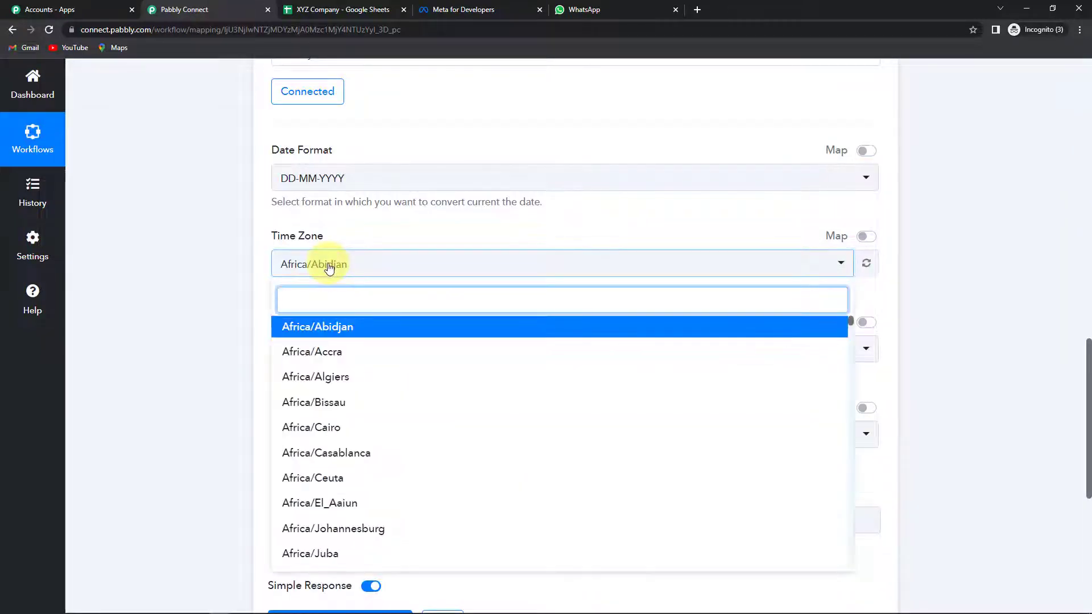
type("as")
key("BackSpace")
key("BackSpace")
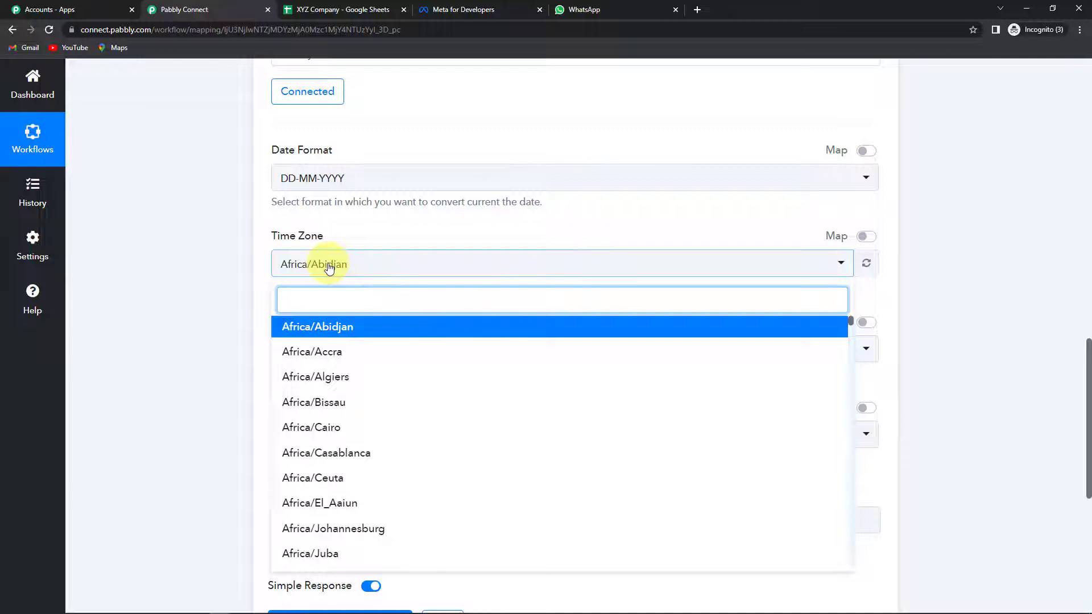
type("kol")
left_click(337, 327)
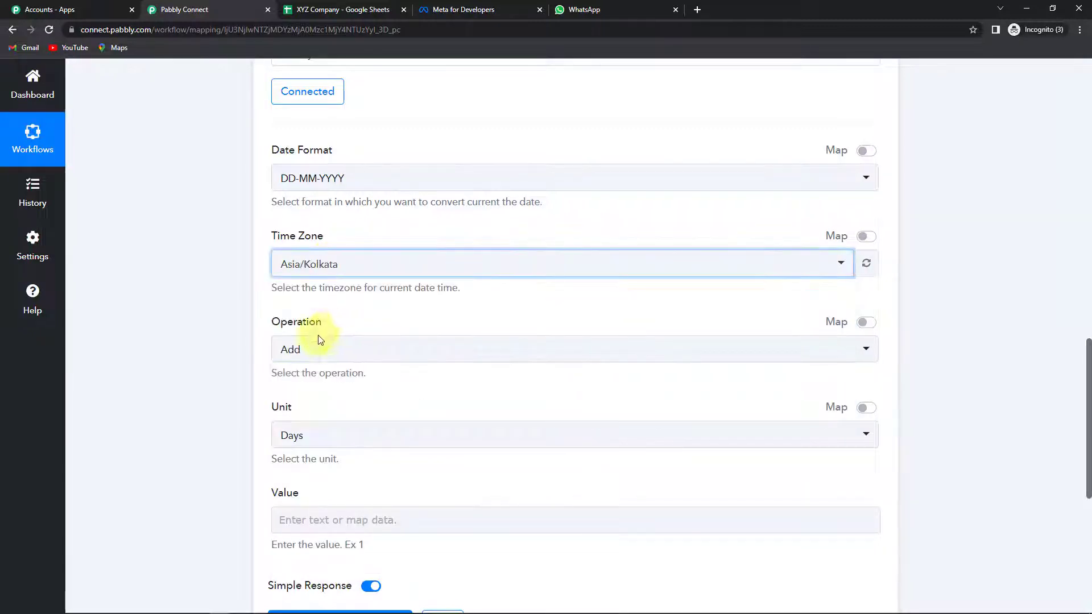
scroll(243, 342, "down", 3)
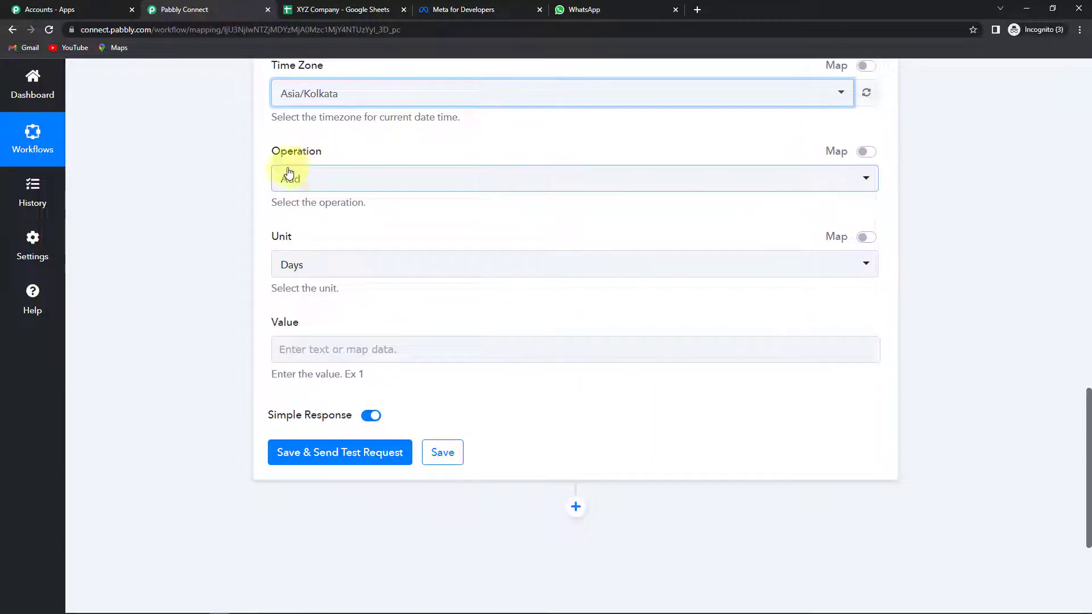
Set the Modify Current Date action to add 2 days and save it with a test request
left_click(281, 349)
type("2")
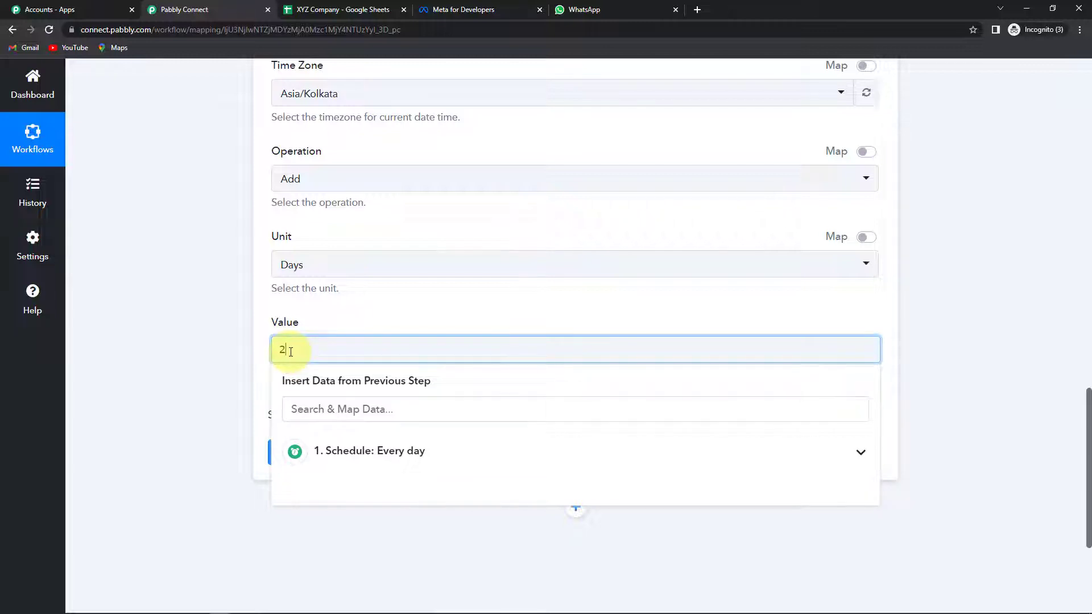
left_click(215, 434)
left_click(341, 452)
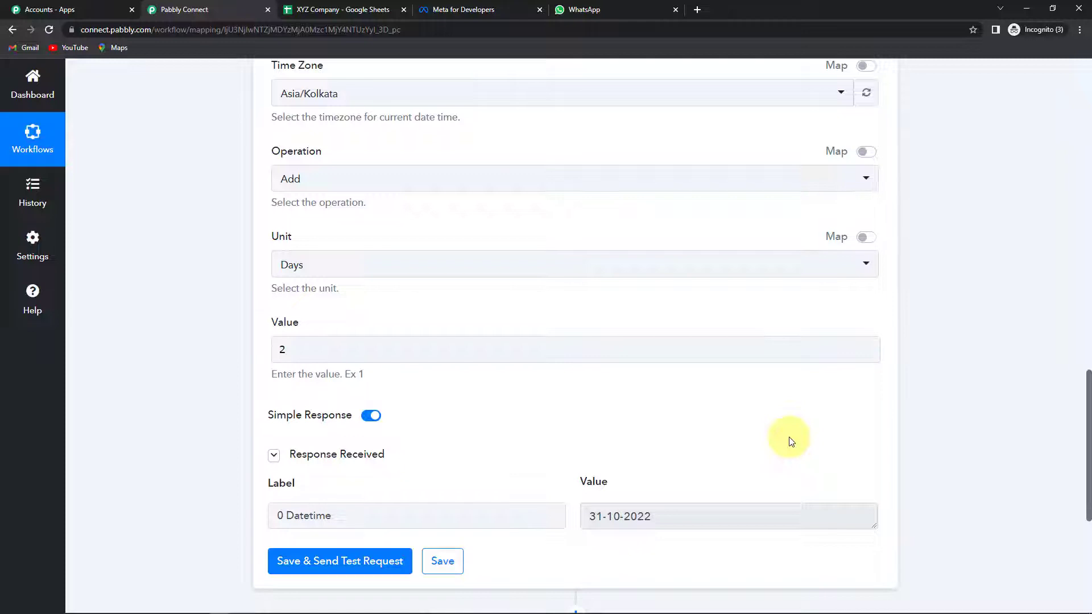
scroll(789, 438, "down", 2)
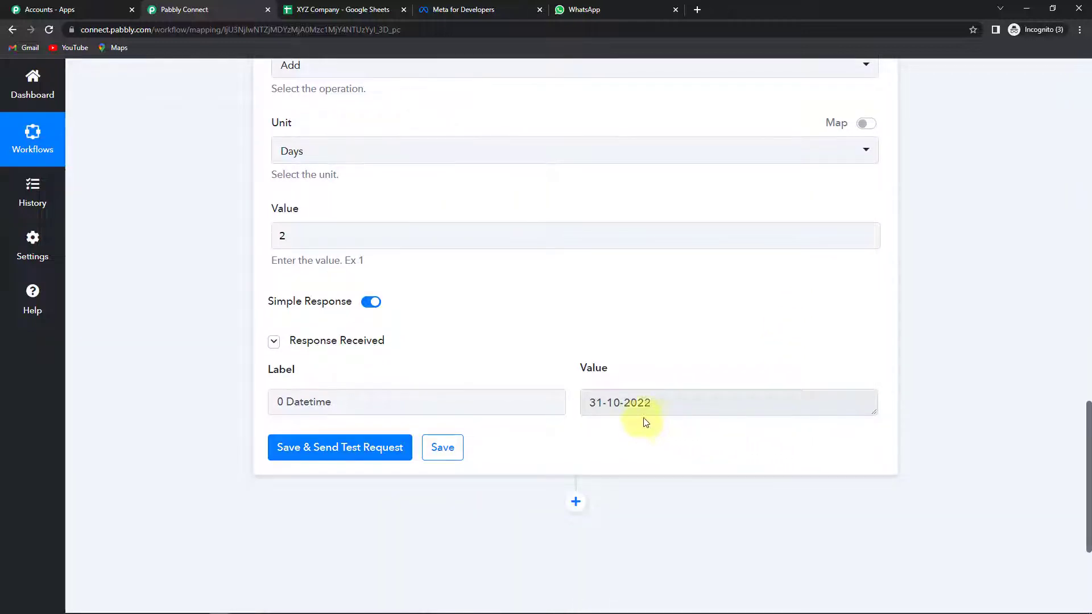
scroll(583, 414, "down", 1)
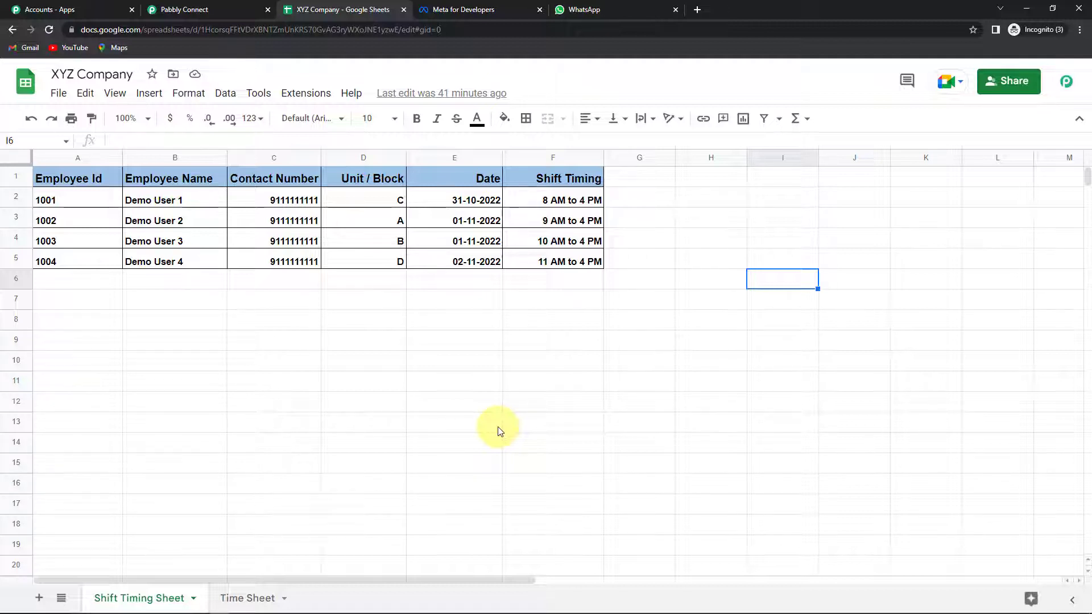
Check the Date column and its first entry in the XYZ Company Google Sheet, and return to Pabbly Connect
left_click(459, 176)
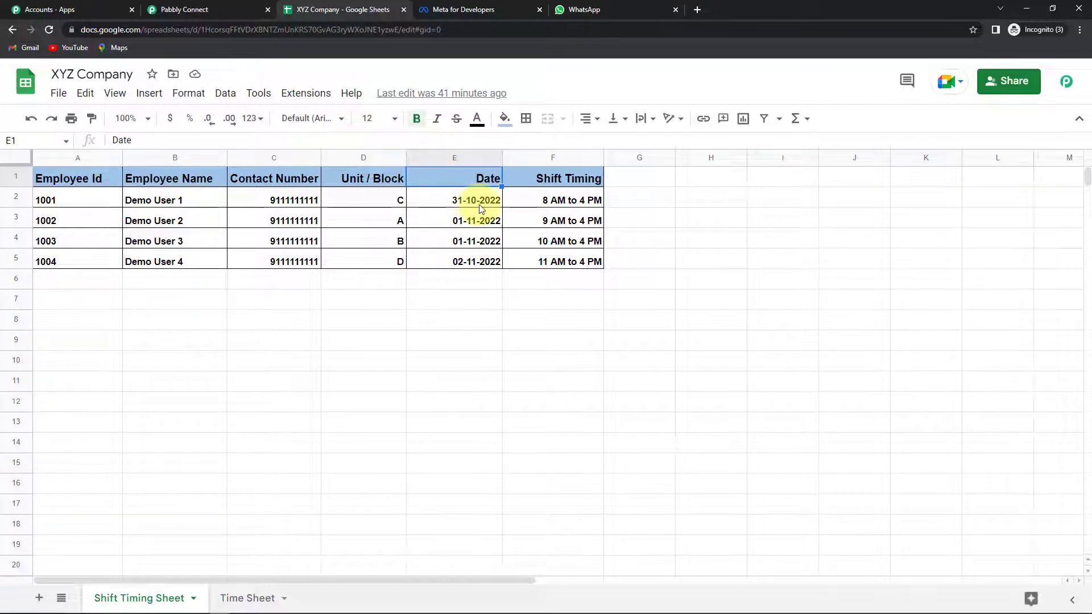
left_click(442, 198)
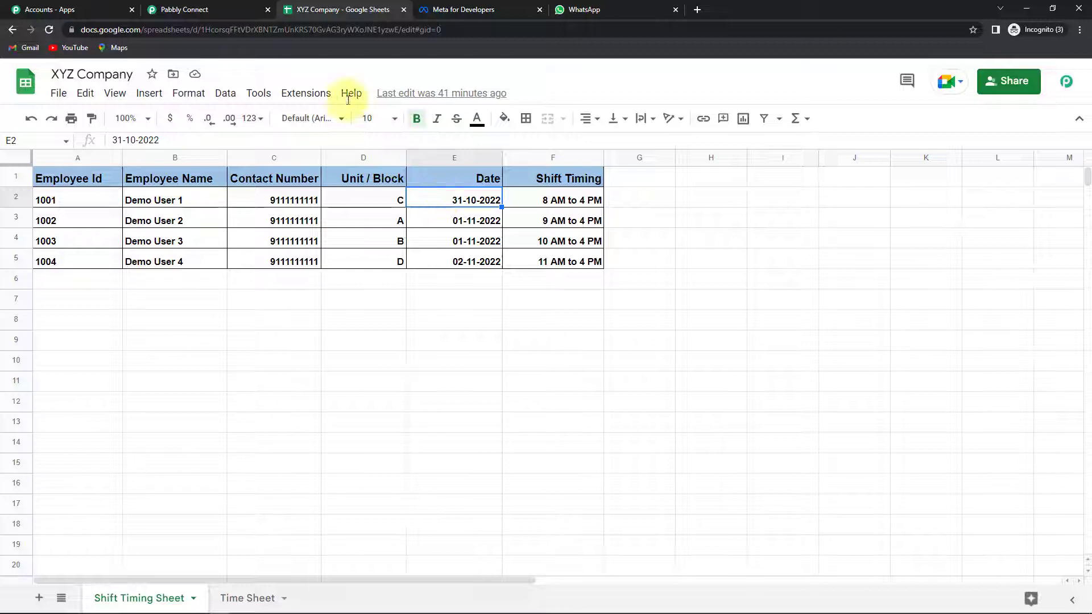
left_click(208, 8)
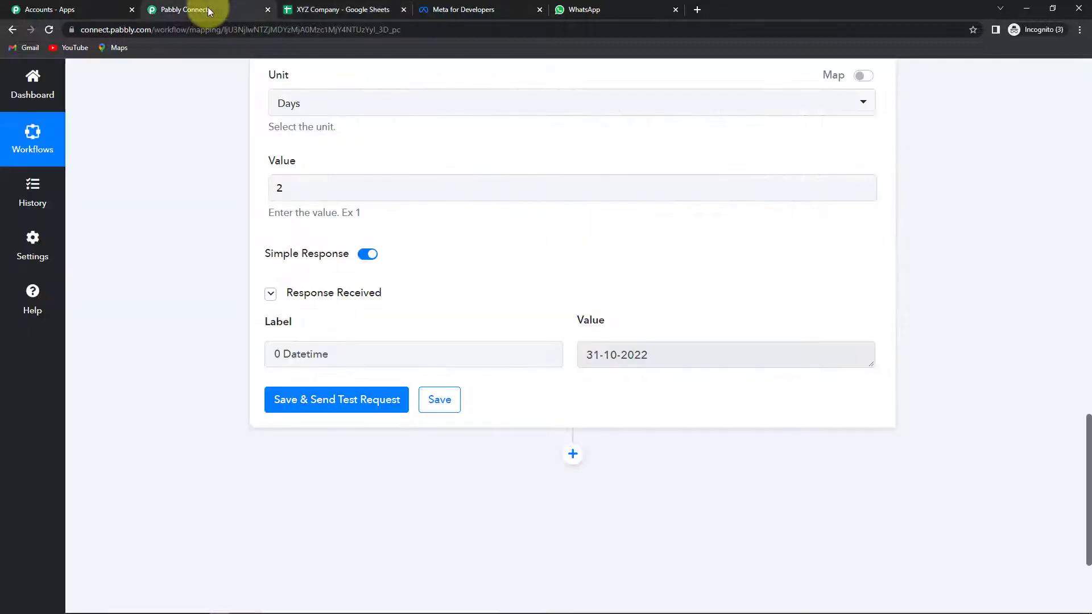
Add a Google Sheets action step after the date formatter with the Lookup Spreadsheet Rows event
left_click(572, 454)
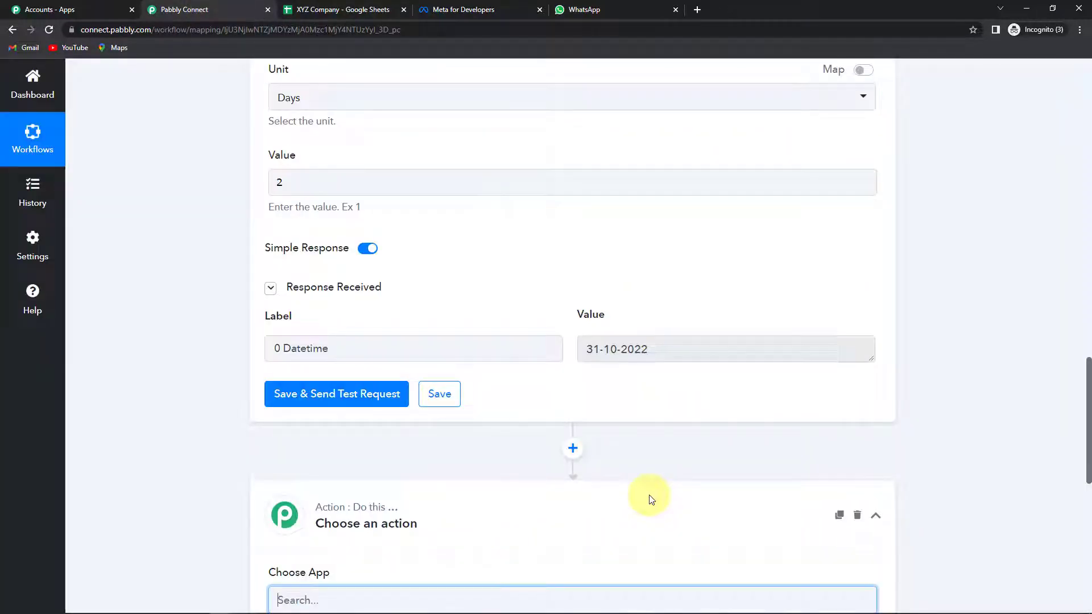
type("google")
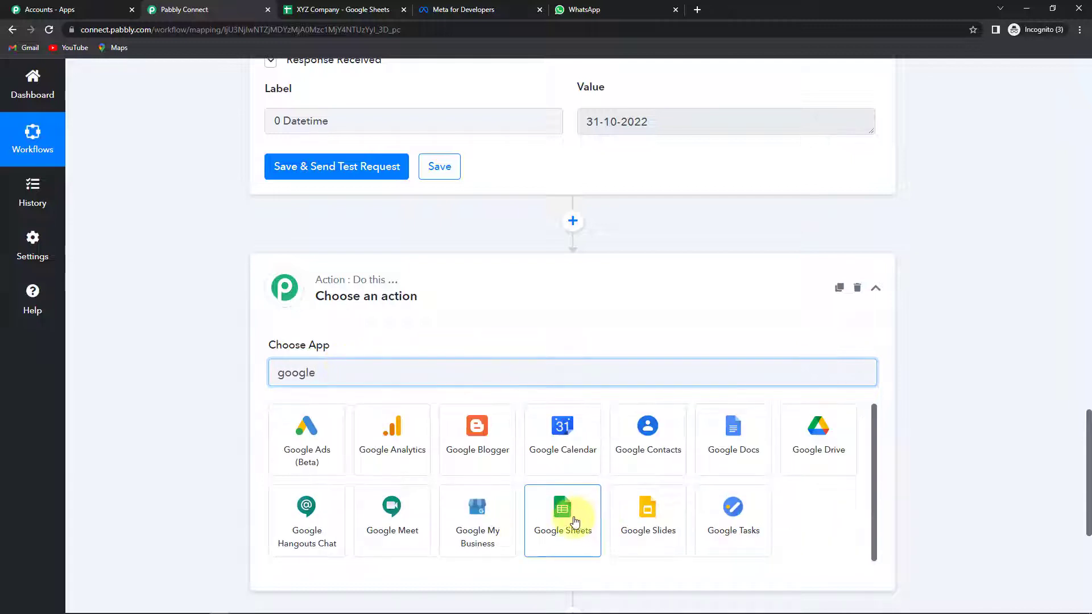
left_click(573, 517)
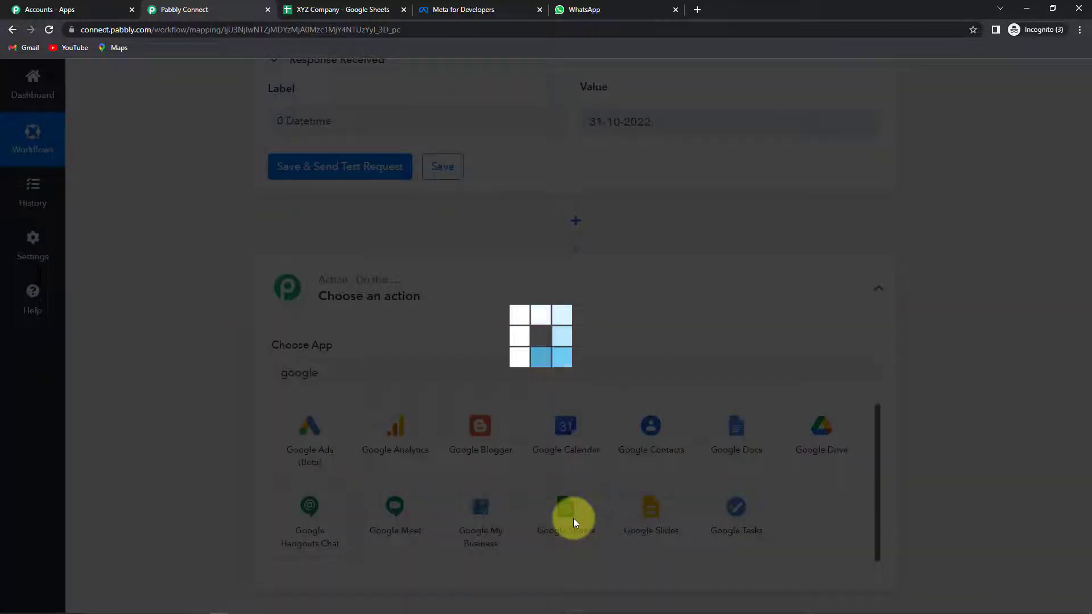
left_click(295, 438)
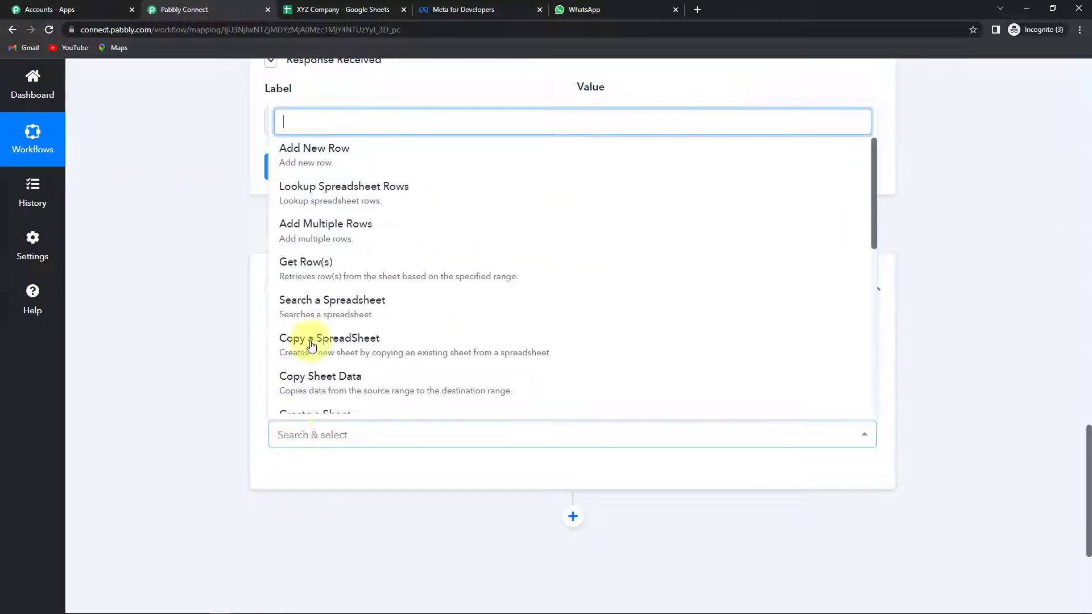
left_click(432, 197)
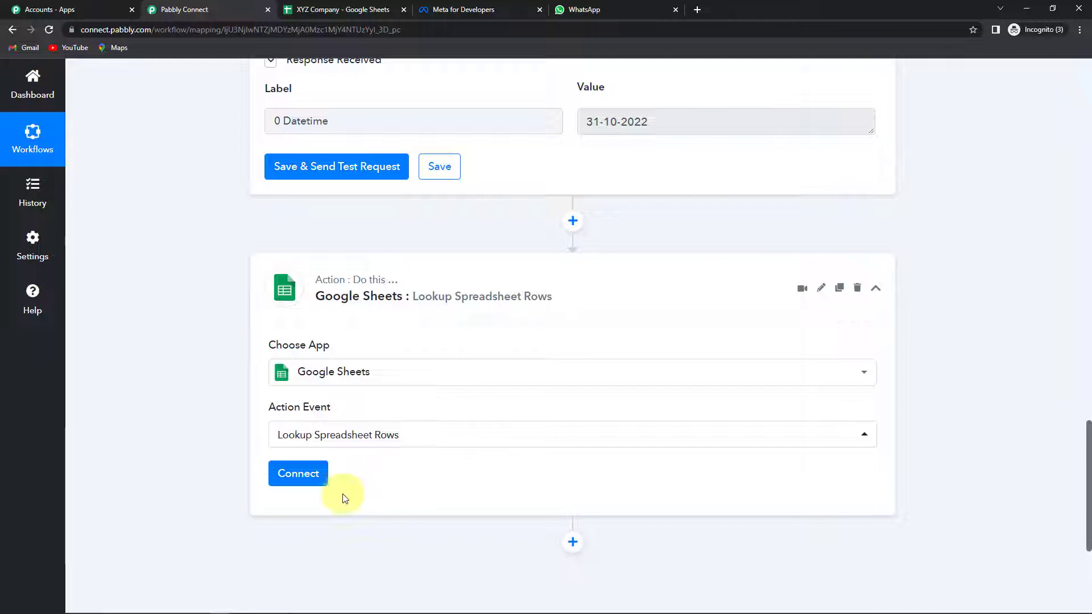
Connect the lookup action through a new Google Sheets connection, authorizing access with the listed Google account
left_click(301, 473)
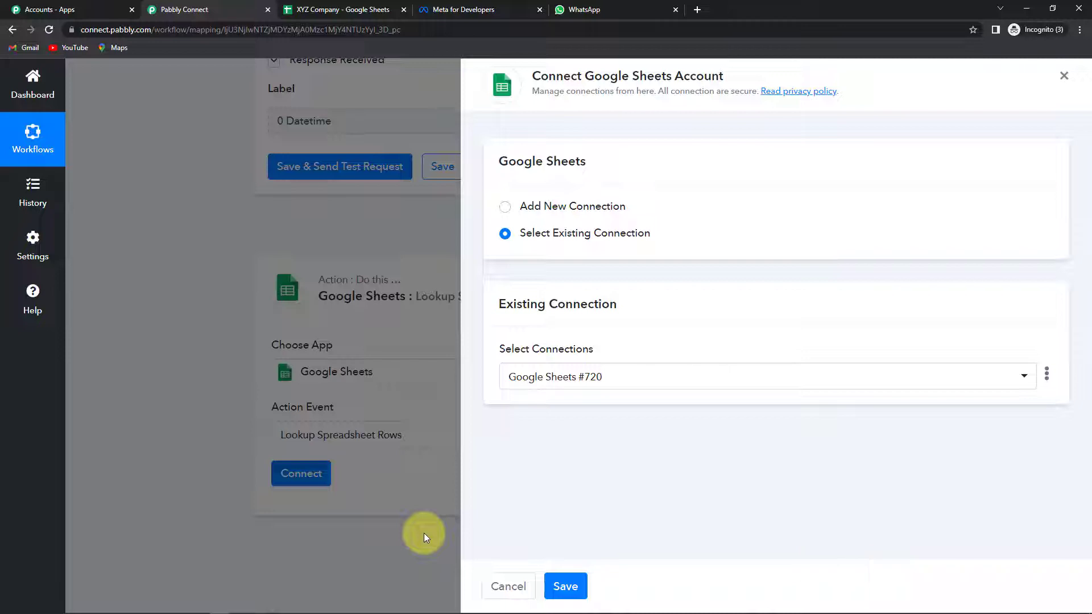
left_click(504, 208)
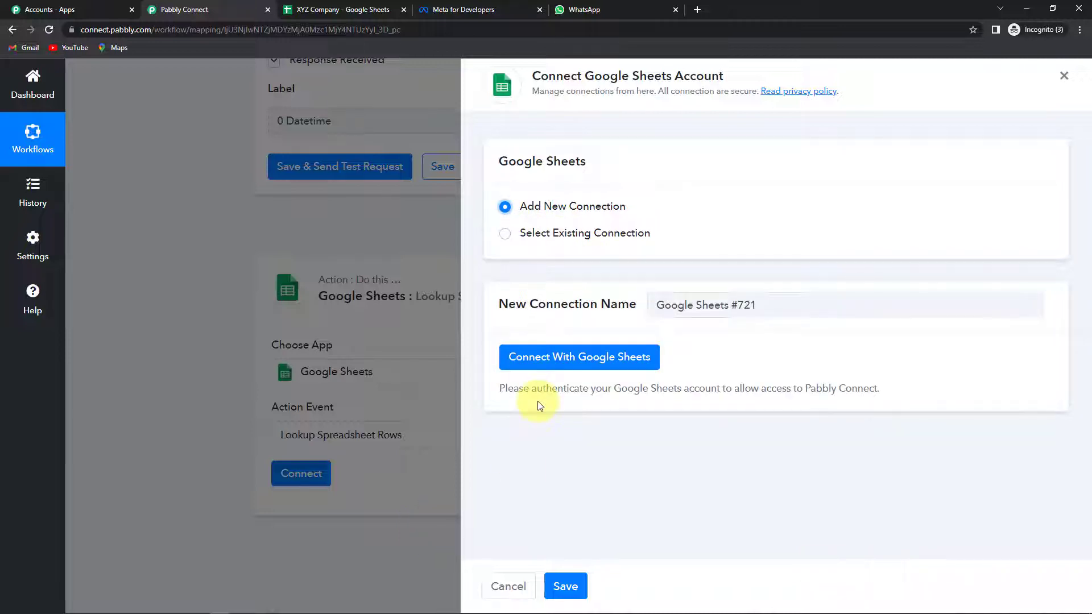
left_click(548, 360)
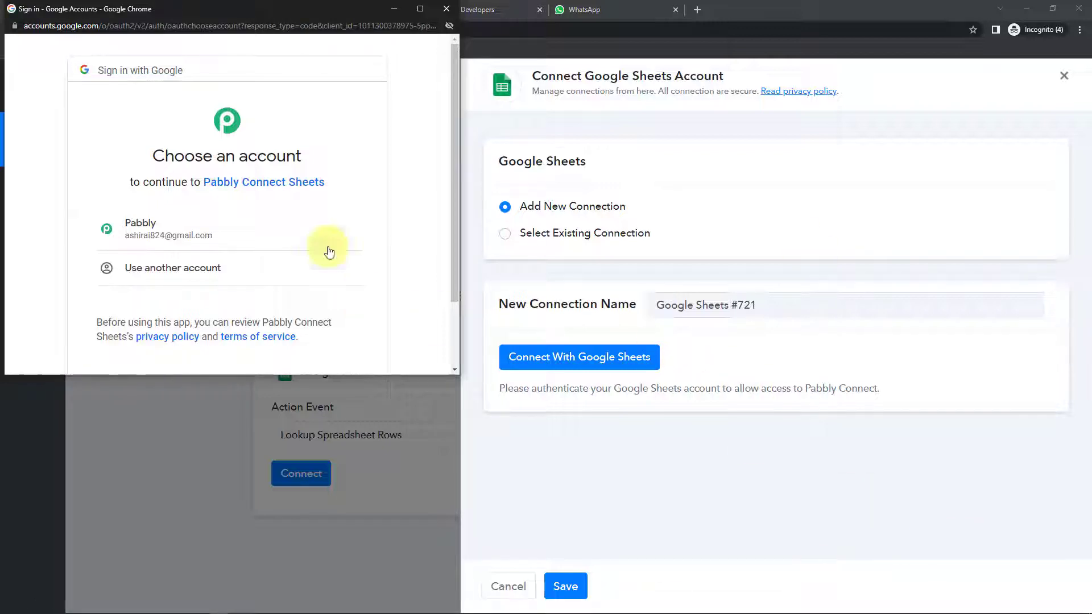
left_click(266, 233)
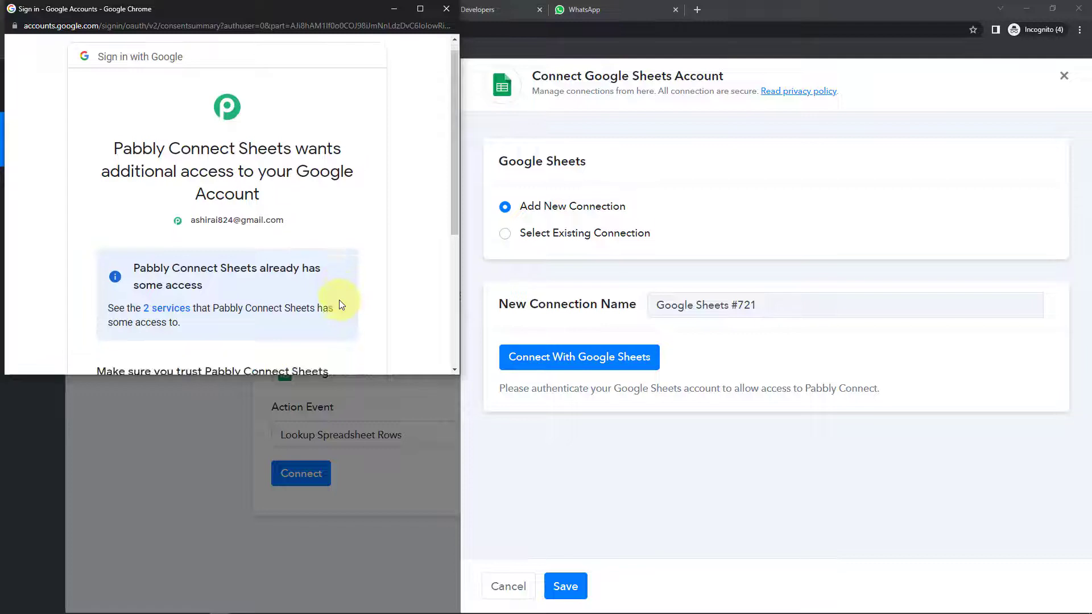
scroll(339, 299, "down", 4)
left_click(324, 273)
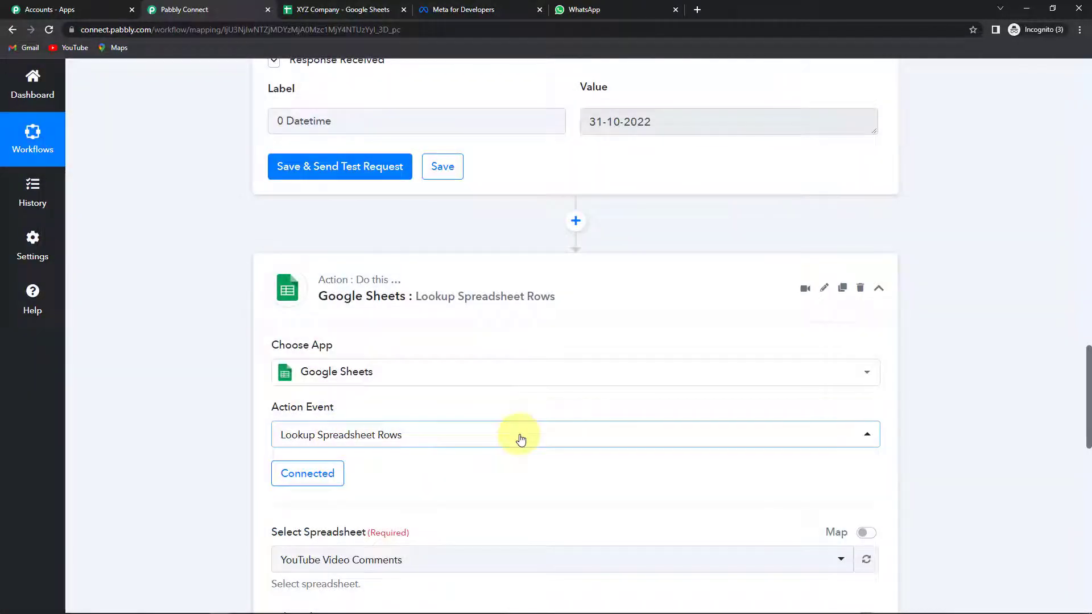
Choose the XYZ Company spreadsheet with its Shift Timing Sheet as the source for the row lookup
scroll(520, 439, "down", 6)
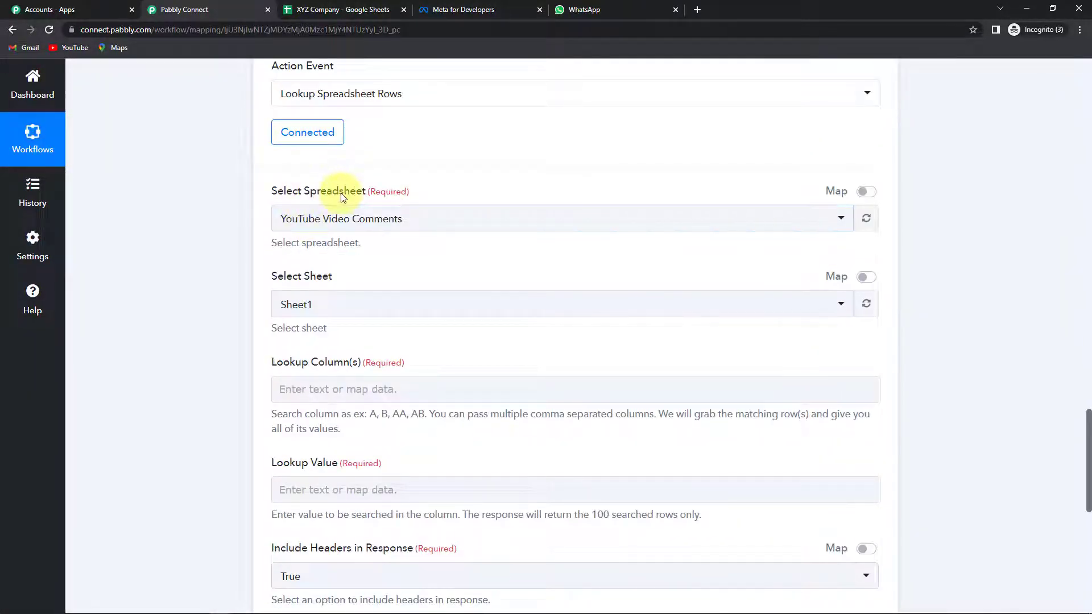
left_click(422, 221)
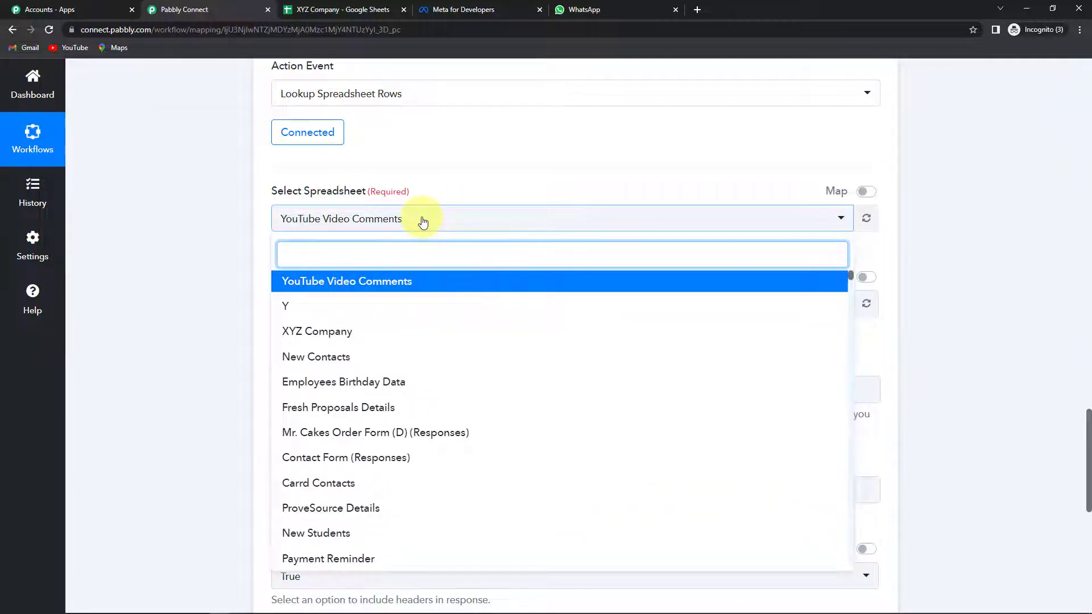
left_click(348, 12)
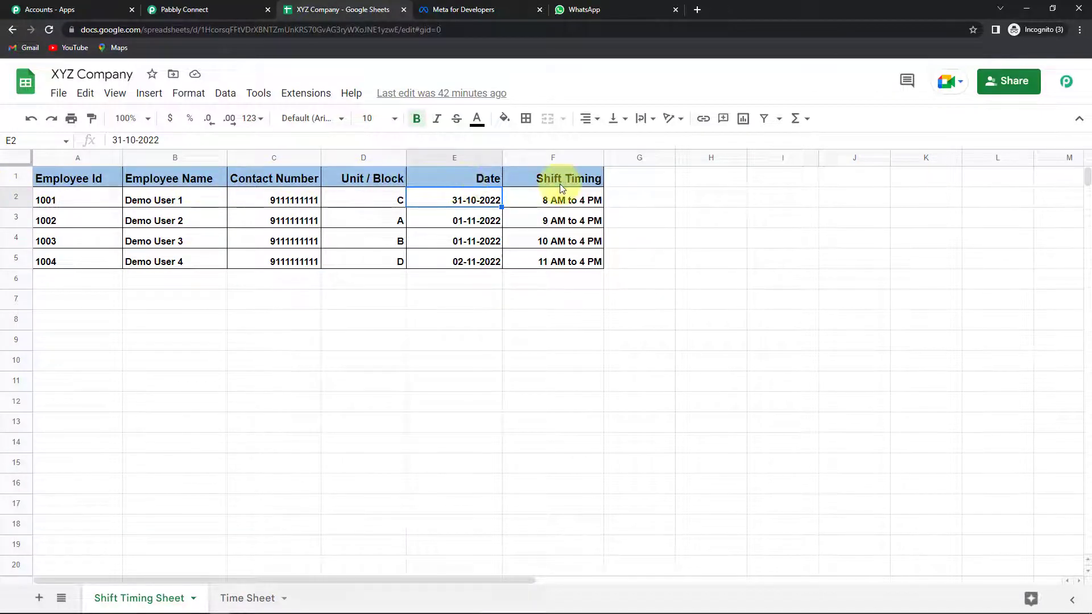
left_click(204, 8)
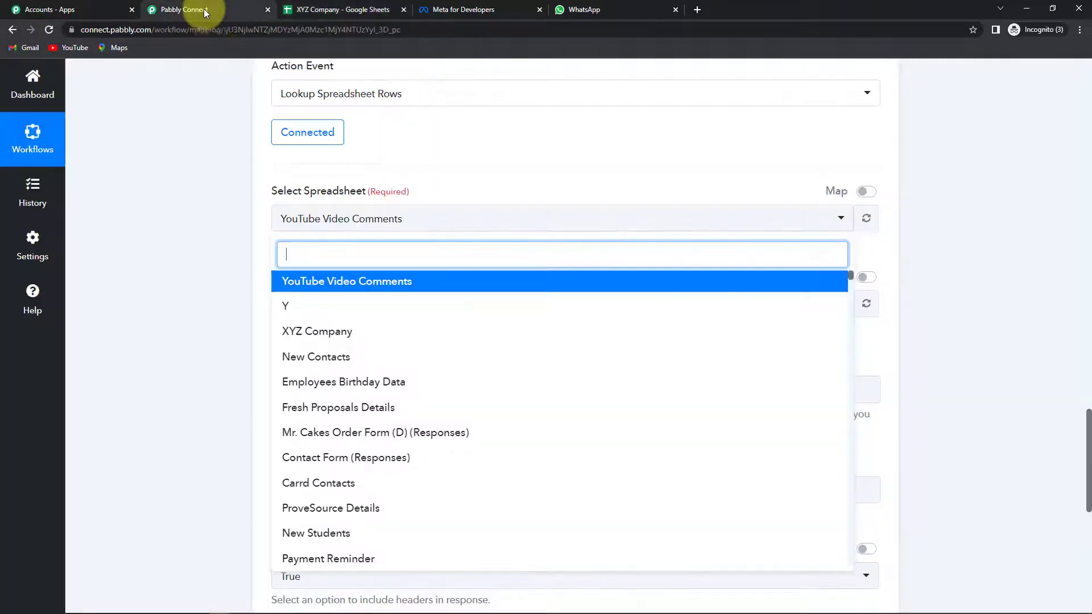
left_click(317, 333)
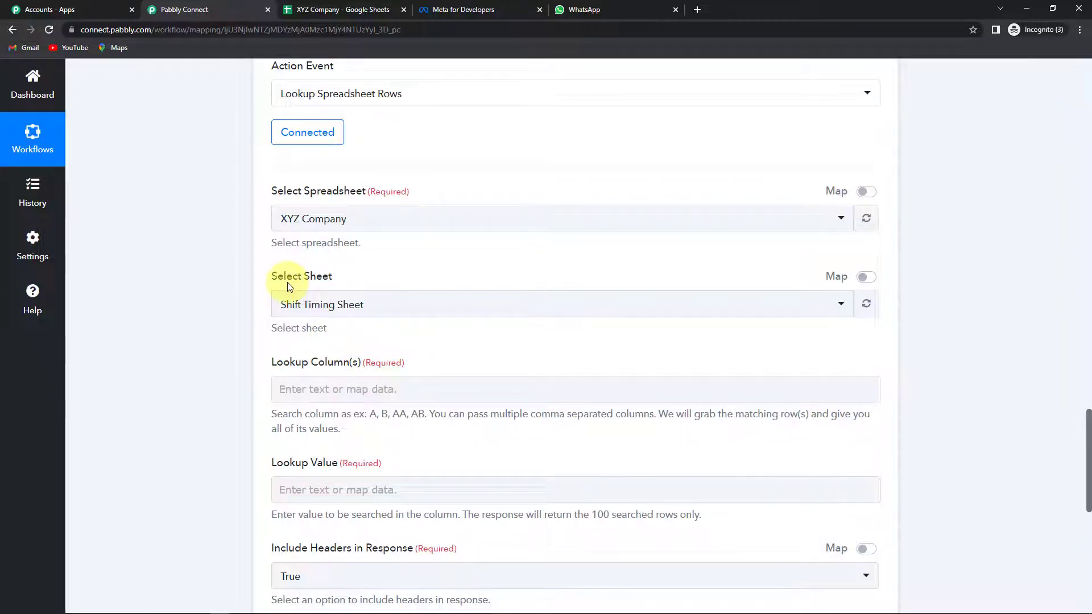
Identify the Date column's letter in the XYZ Company sheet and enter E as the lookup column
scroll(287, 286, "down", 2)
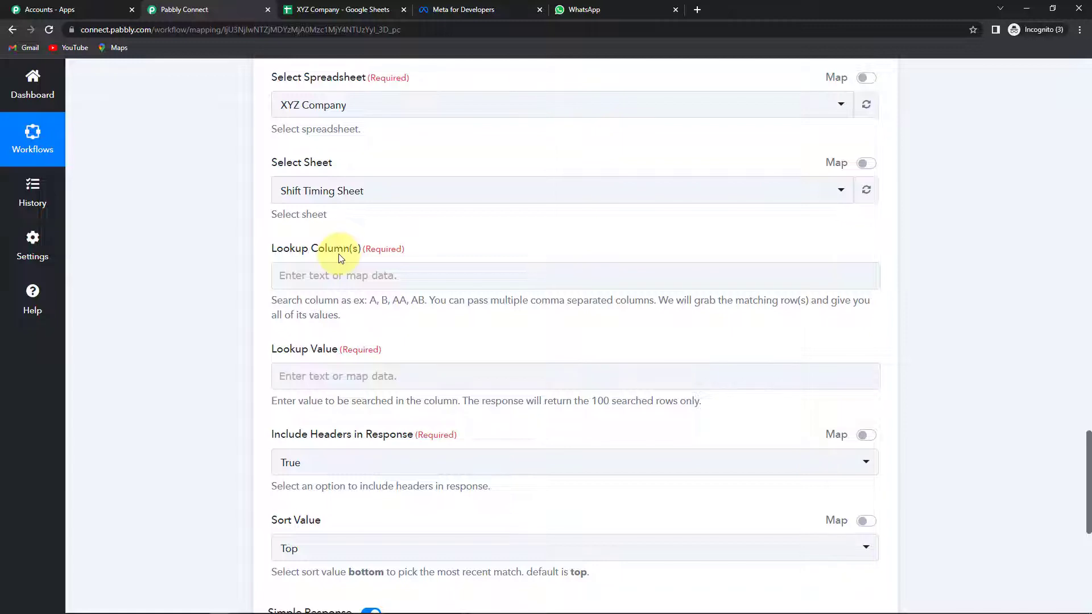
left_click(335, 11)
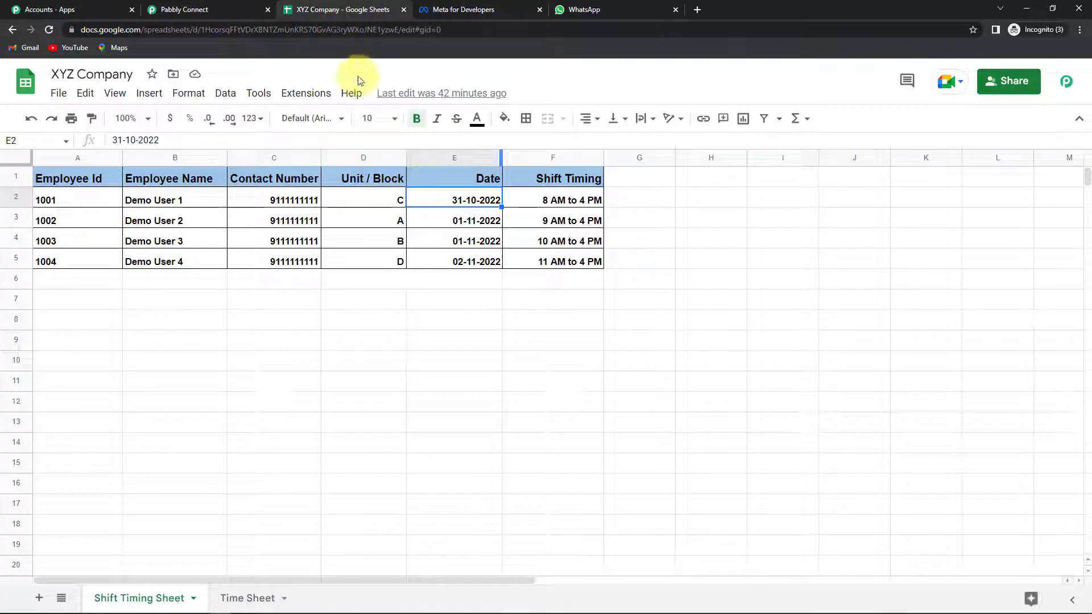
left_click(436, 177)
left_click(437, 159)
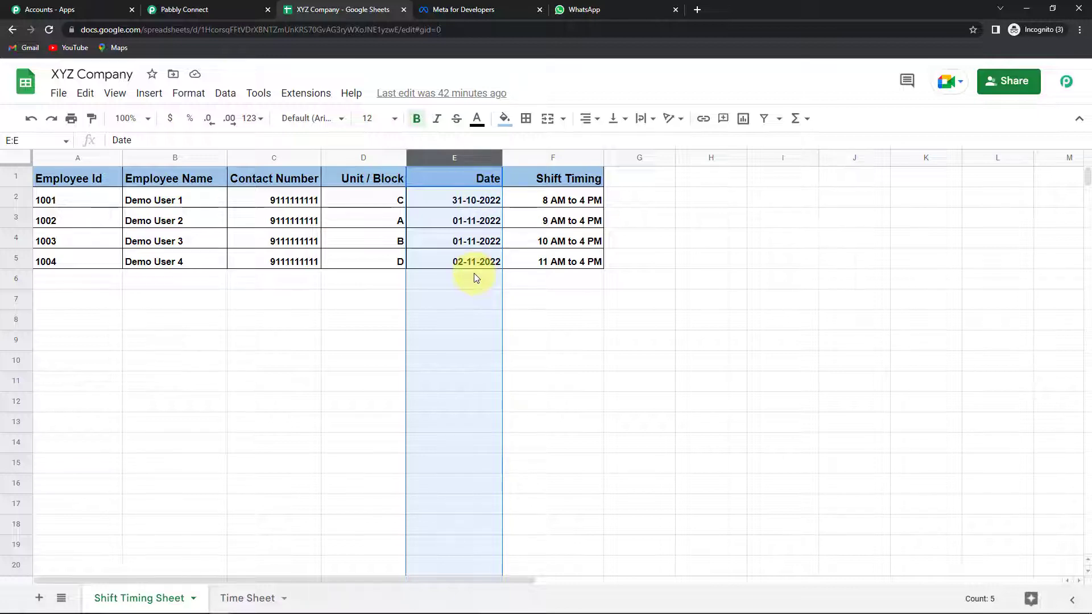
left_click(220, 11)
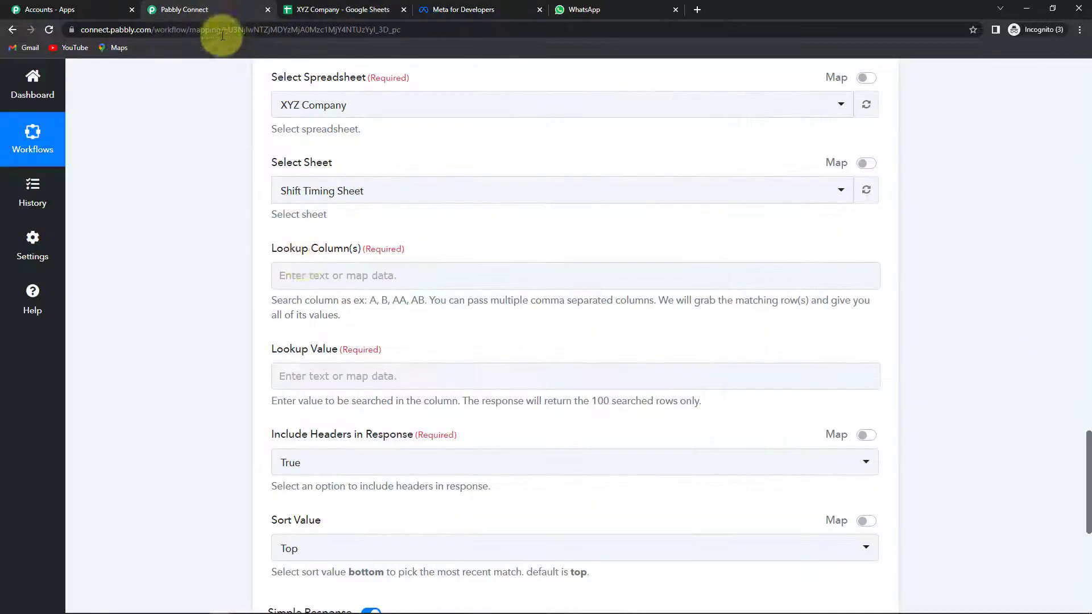
left_click(308, 275)
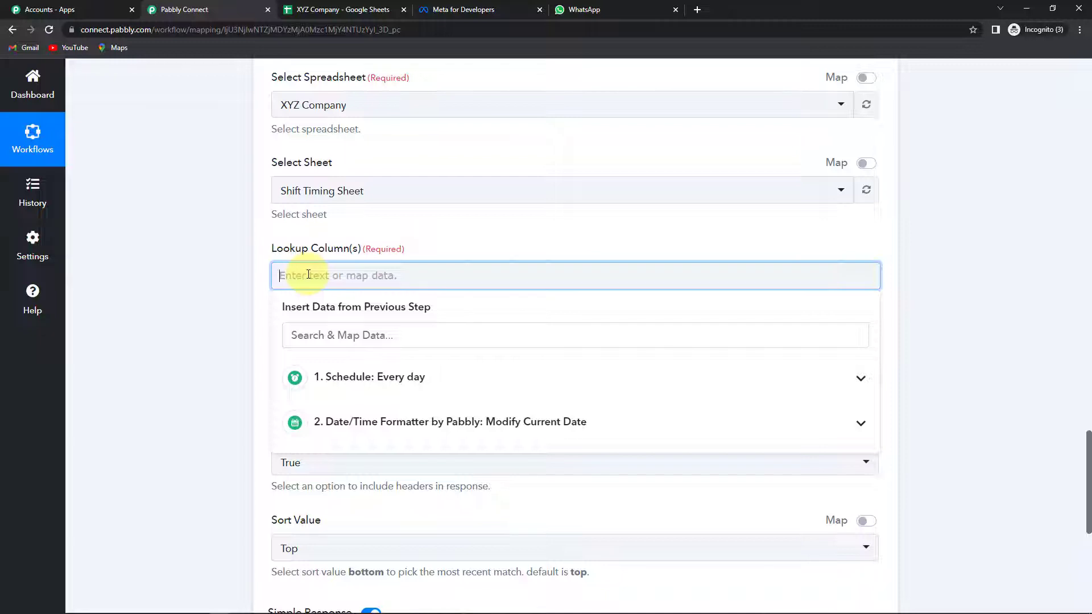
left_click(205, 289)
Map the lookup value to the Modify Current Date step's Datetime result and save the action with a test request
scroll(207, 289, "down", 3)
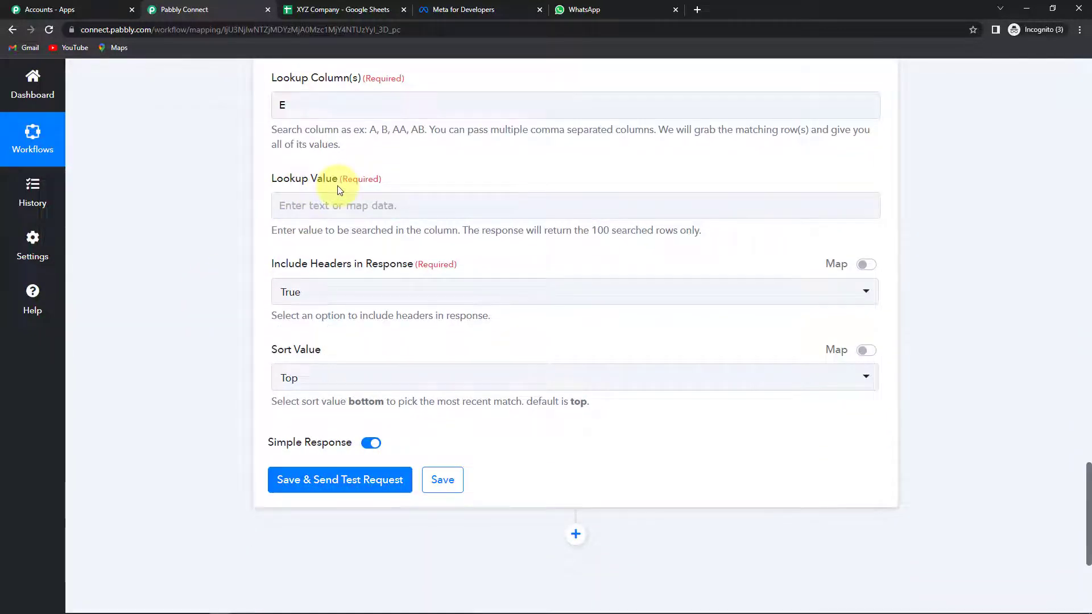
left_click(341, 205)
left_click(353, 357)
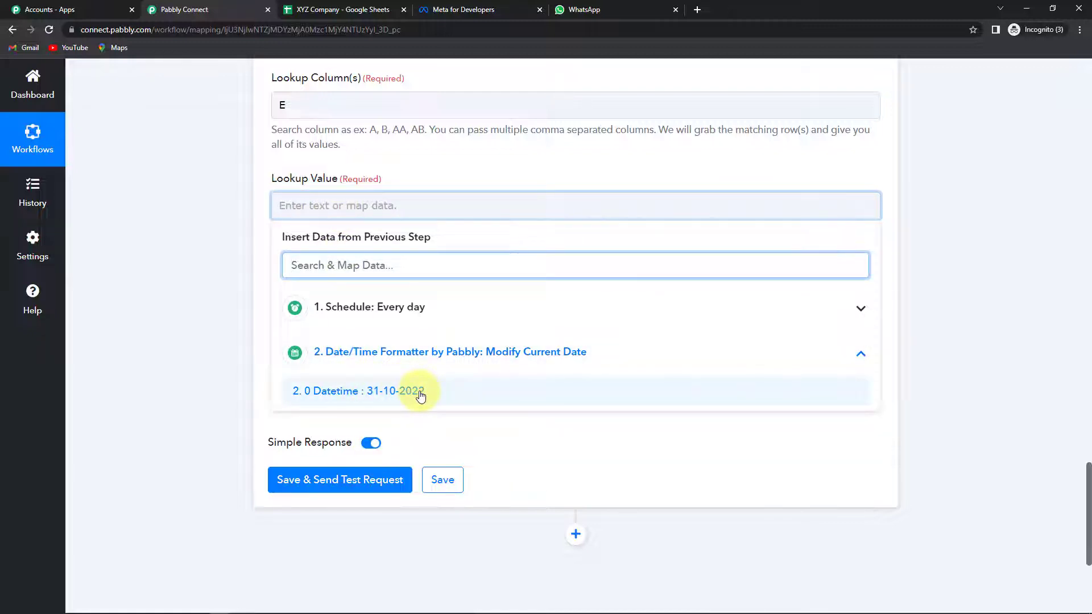
left_click(392, 391)
scroll(227, 318, "down", 2)
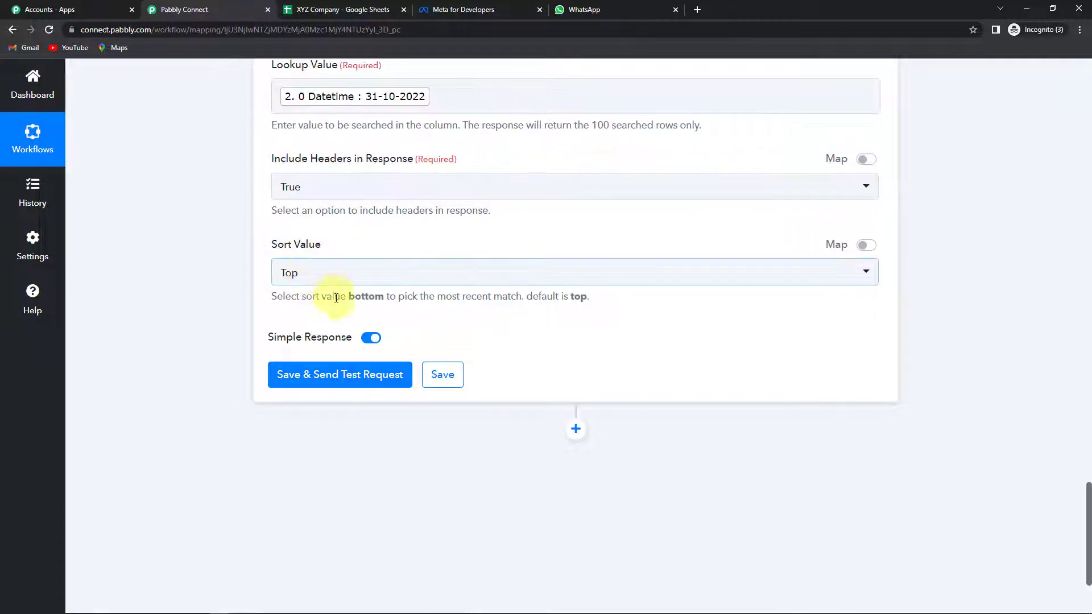
left_click(304, 381)
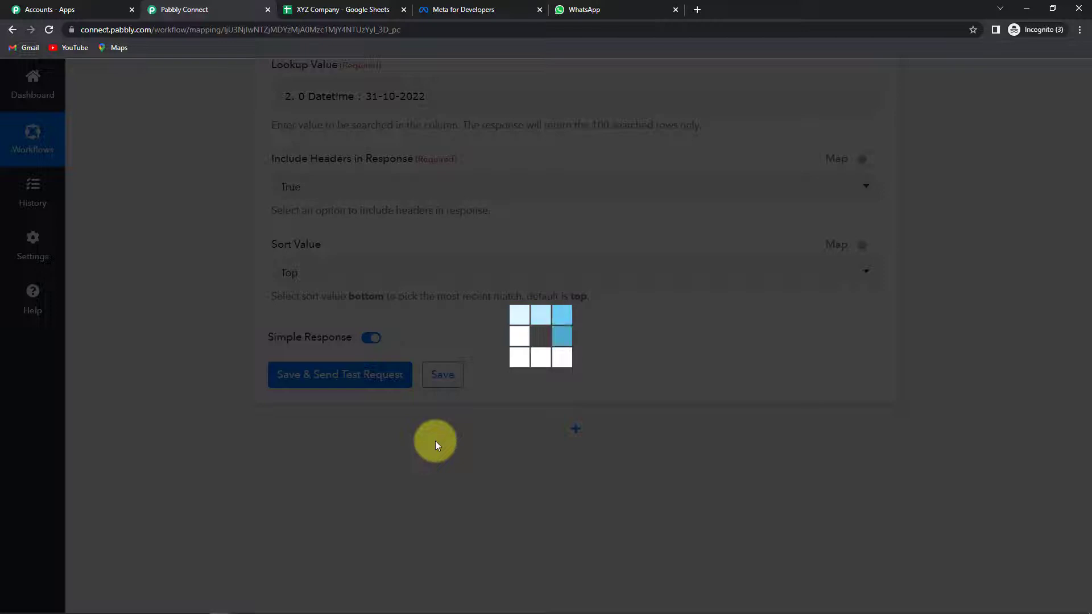
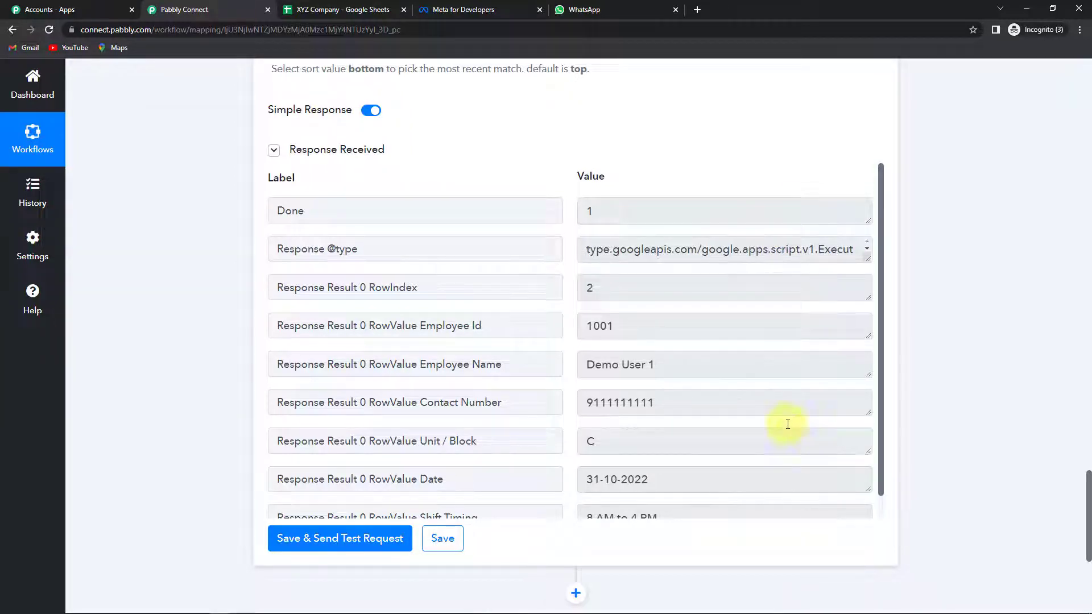
Rerun the lookup test with Simple Response turned off and enlarge the Response Result value box
left_click(371, 111)
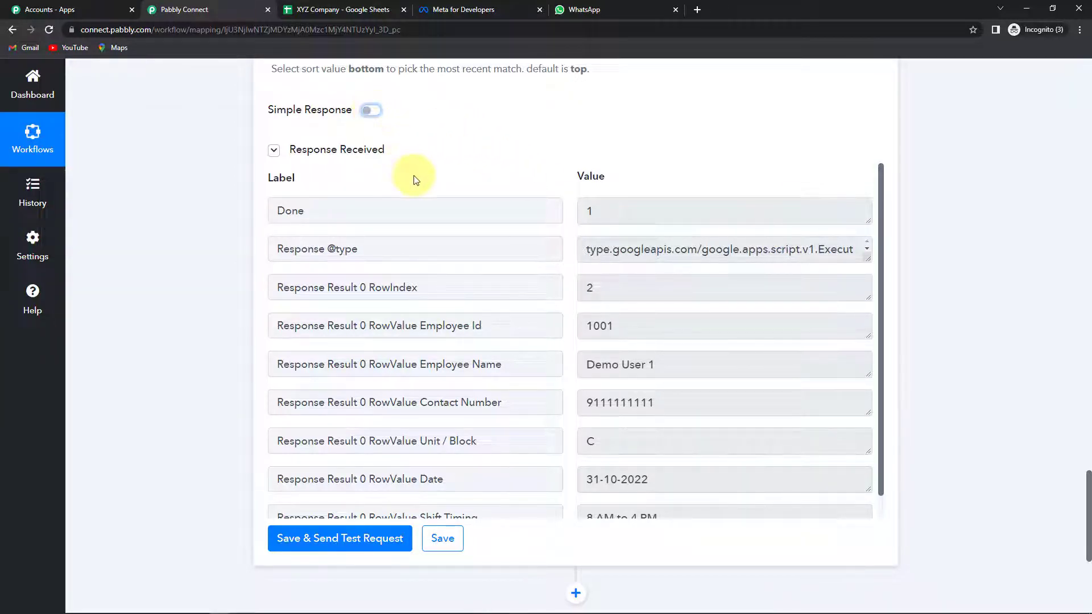
left_click(331, 549)
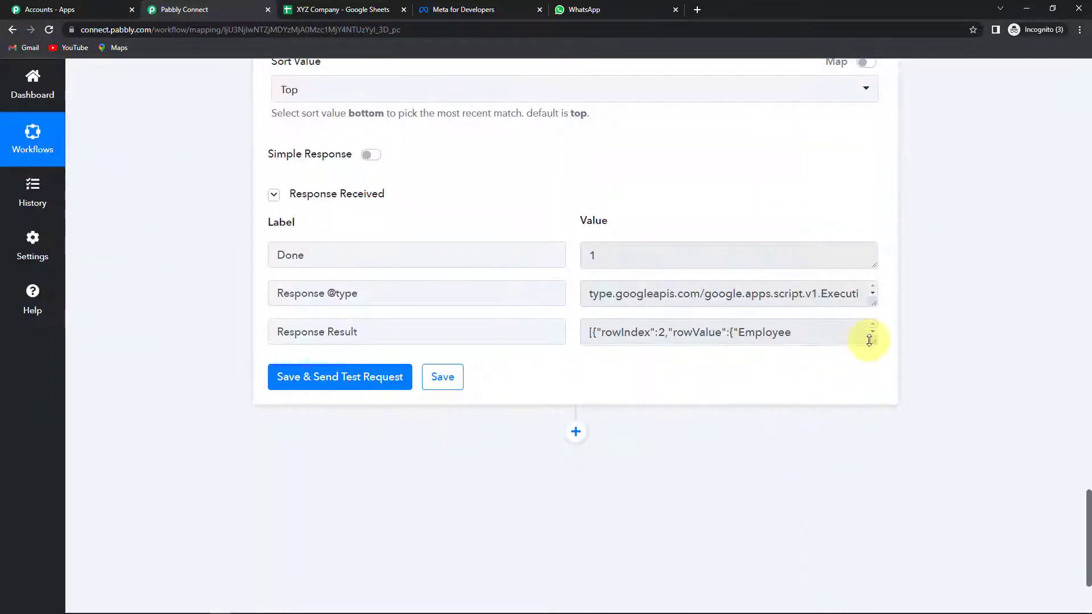
left_click(873, 343)
left_click_drag(871, 341, 880, 463)
left_click(896, 441)
scroll(887, 398, "up", 3)
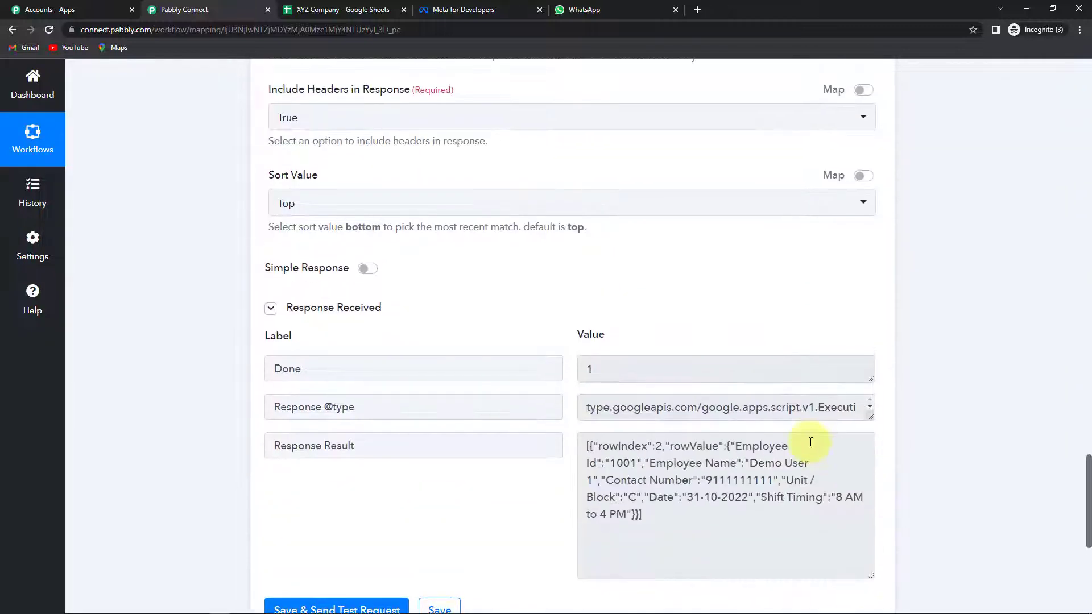
Compare the lookup's response result with the 31-10-2022 row in the XYZ Company spreadsheet and the Modify Current Date output
scroll(817, 446, "up", 15)
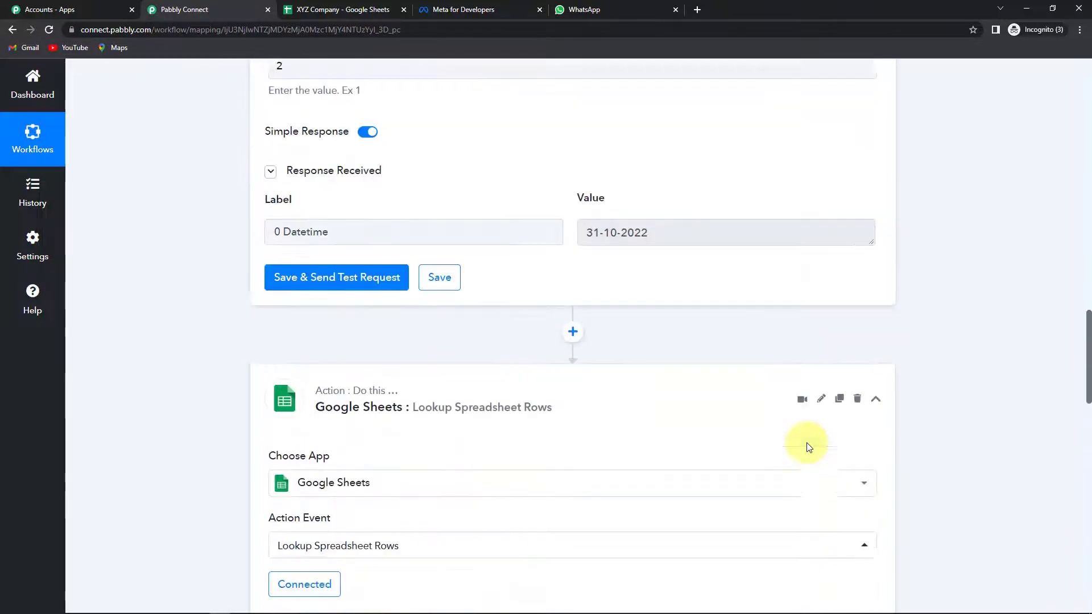
left_click(343, 10)
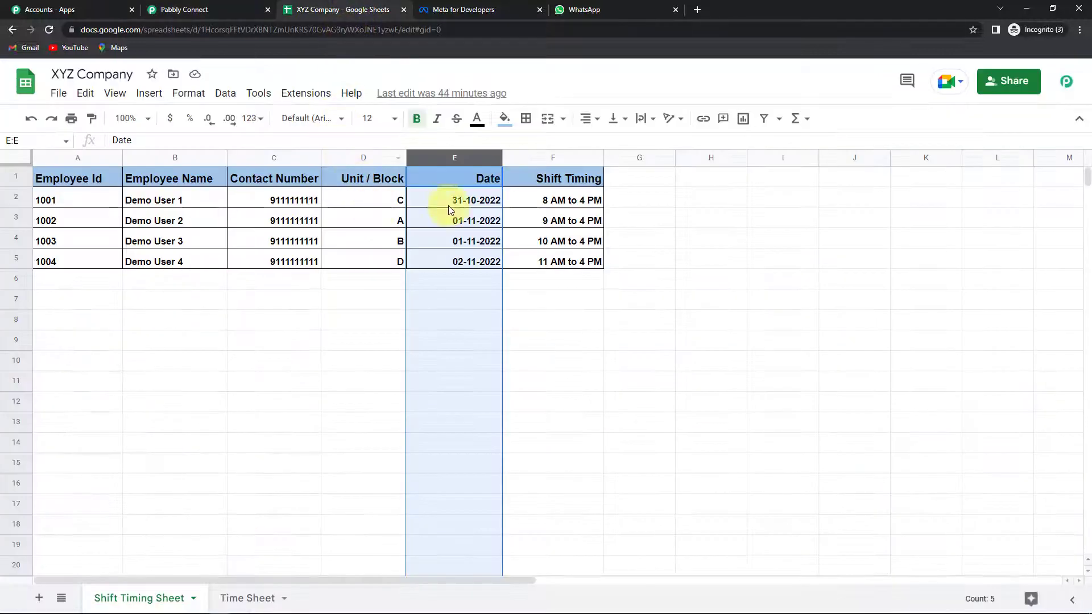
left_click(425, 197)
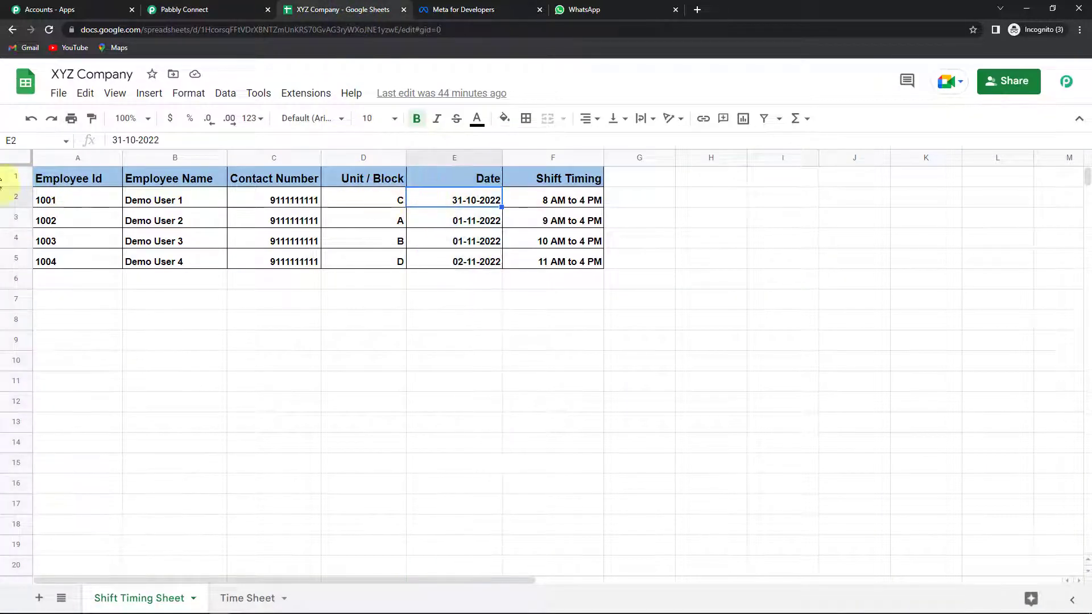
left_click(15, 199)
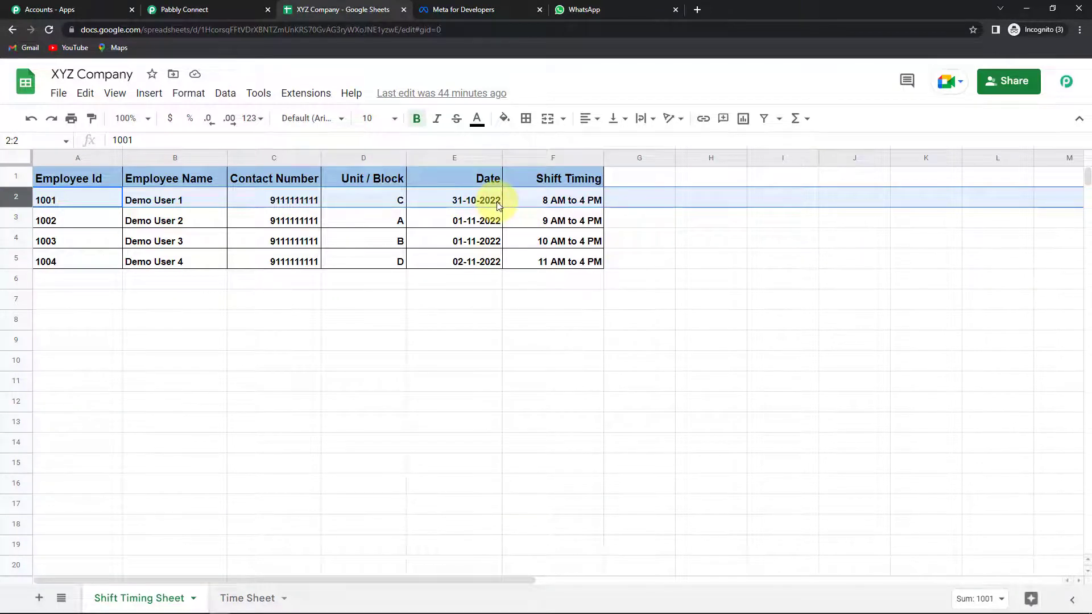
left_click(223, 9)
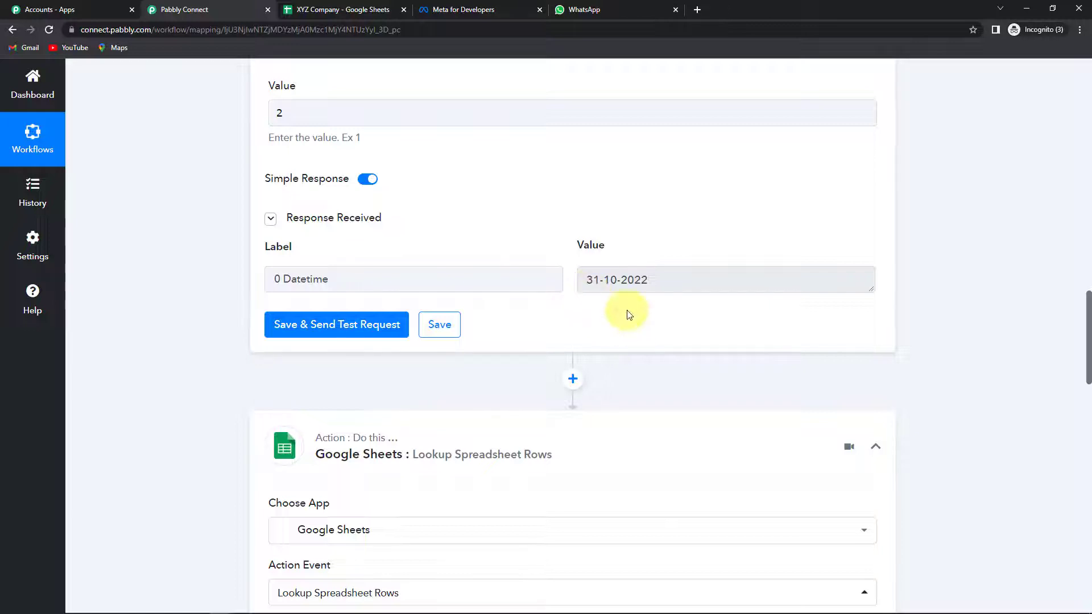
scroll(630, 315, "down", 10)
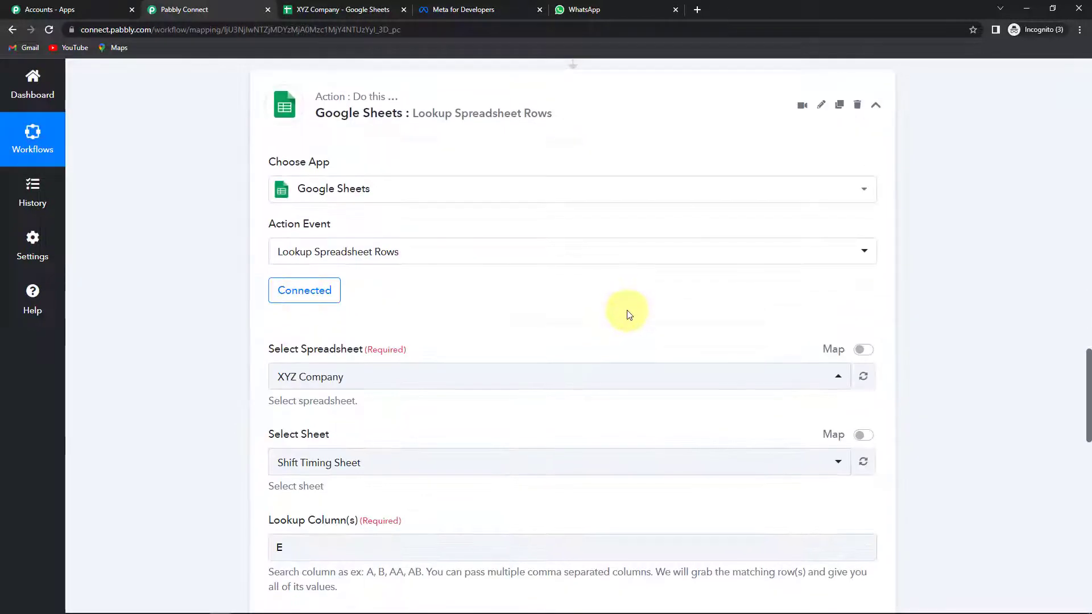
scroll(638, 348, "down", 8)
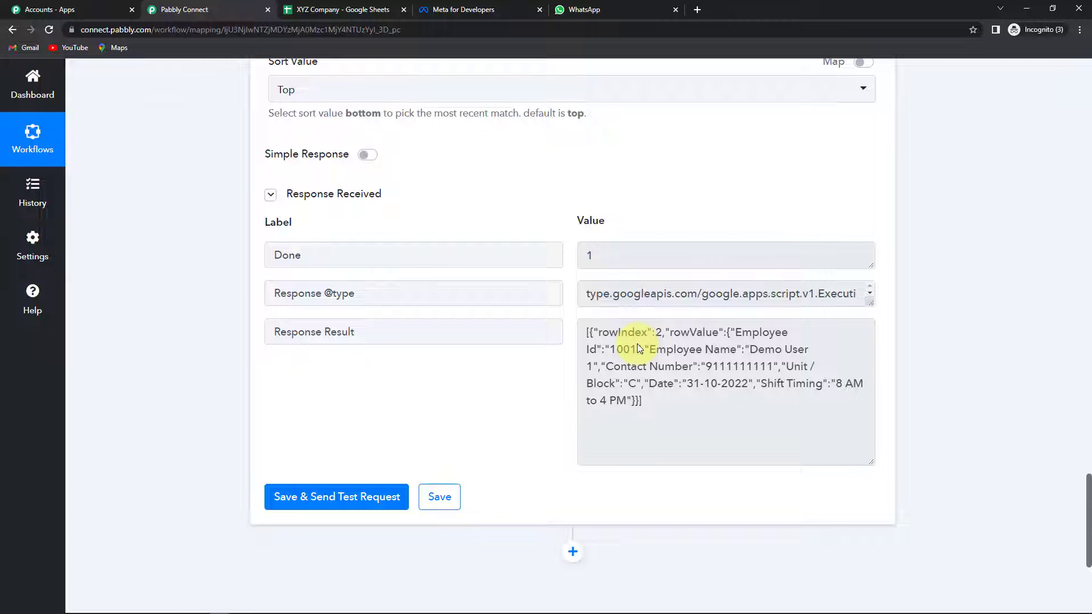
Add an action step after the spreadsheet lookup and choose Iterator as its app
scroll(637, 346, "down", 5)
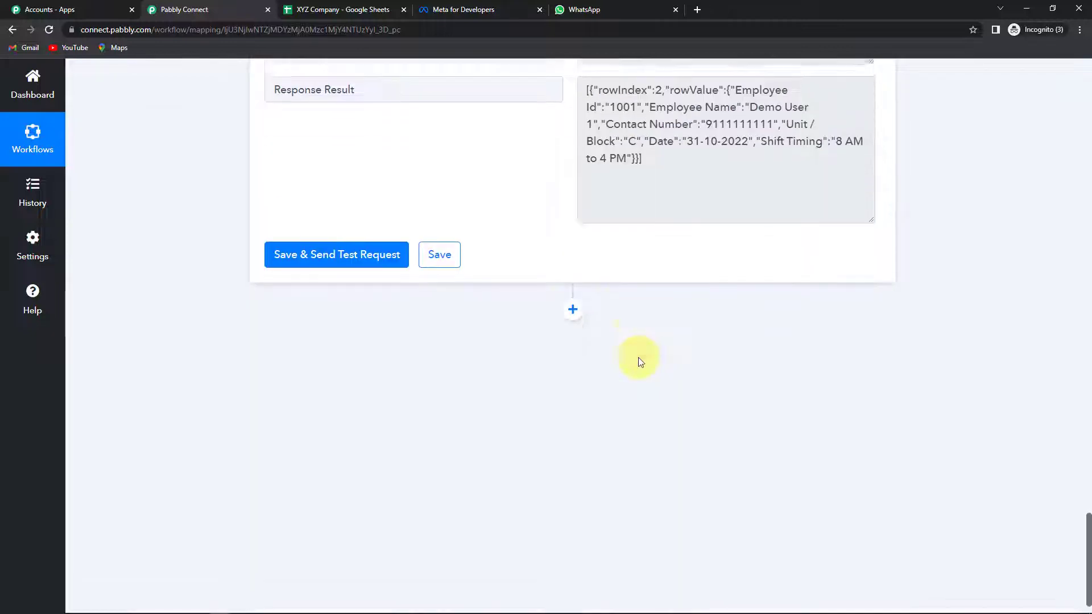
left_click(570, 284)
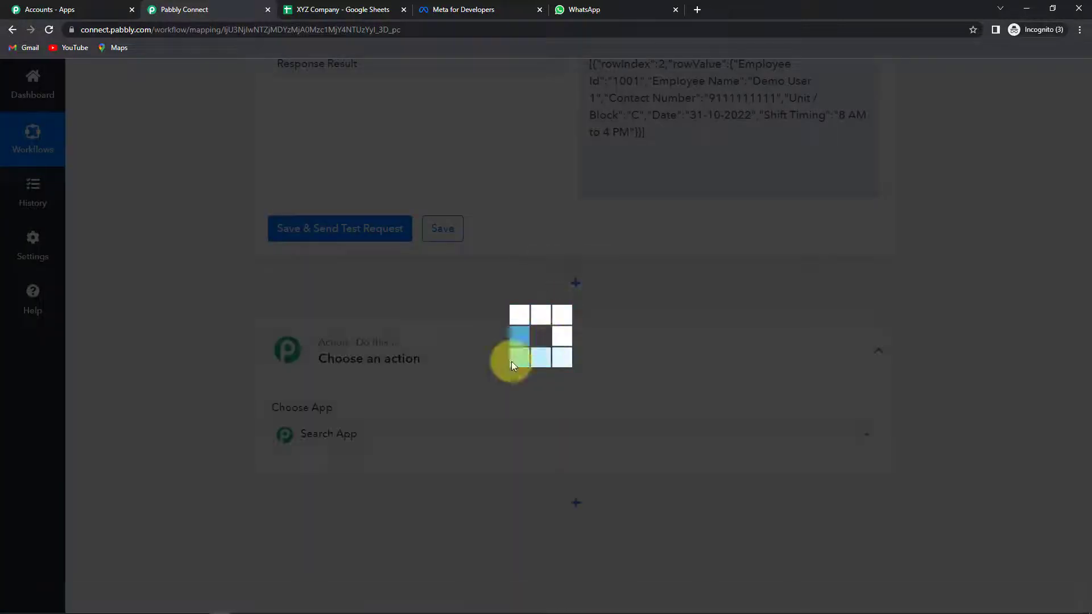
left_click(374, 437)
type("ite")
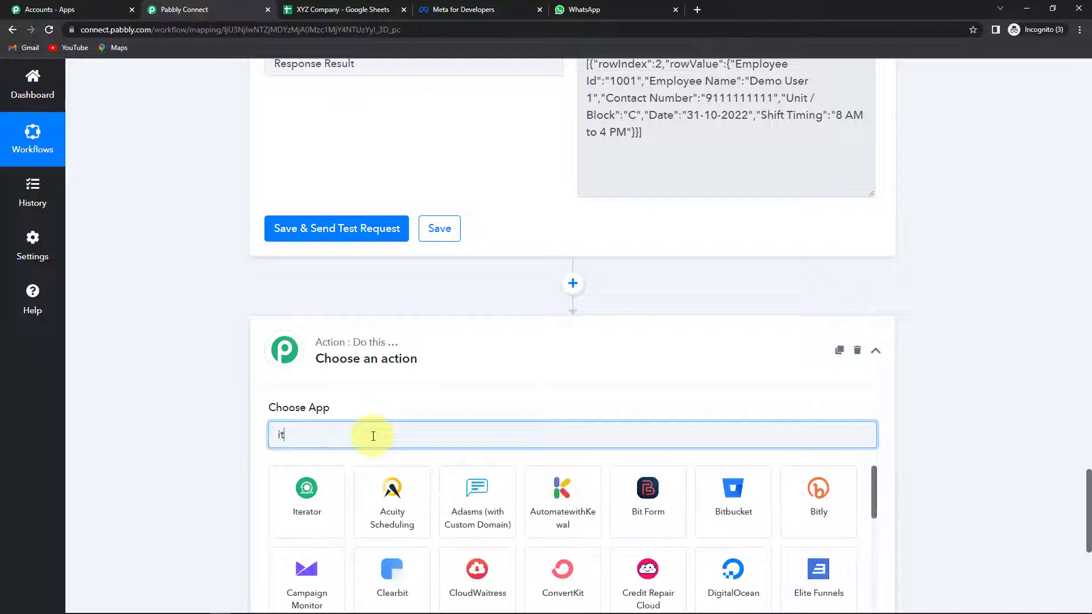
left_click(334, 483)
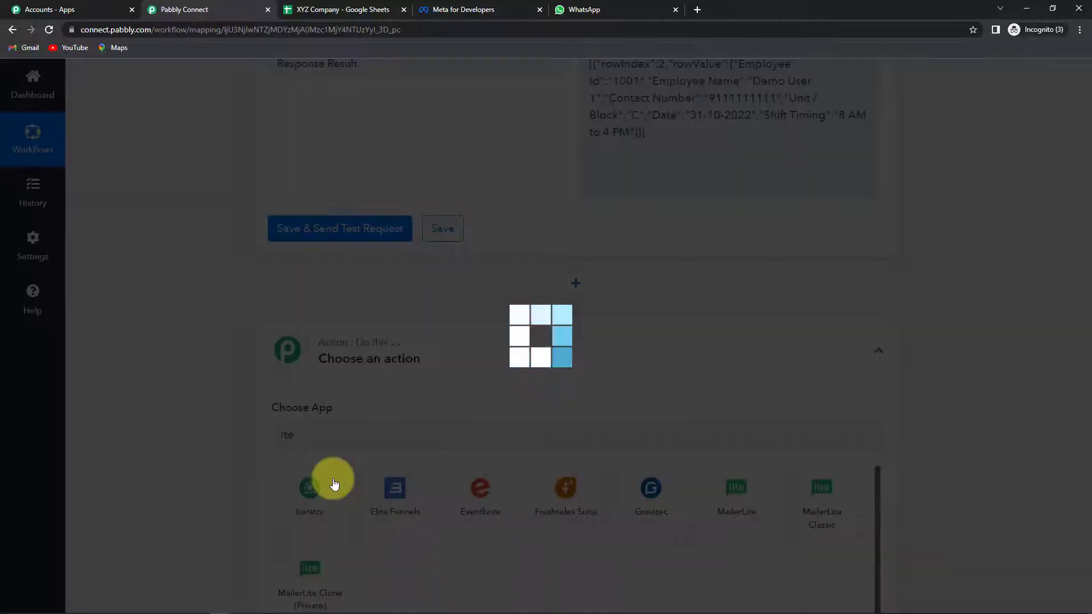
Set the Iterator's array to 3. Response Result [], save it with a test request and review the returned row values
scroll(362, 433, "down", 3)
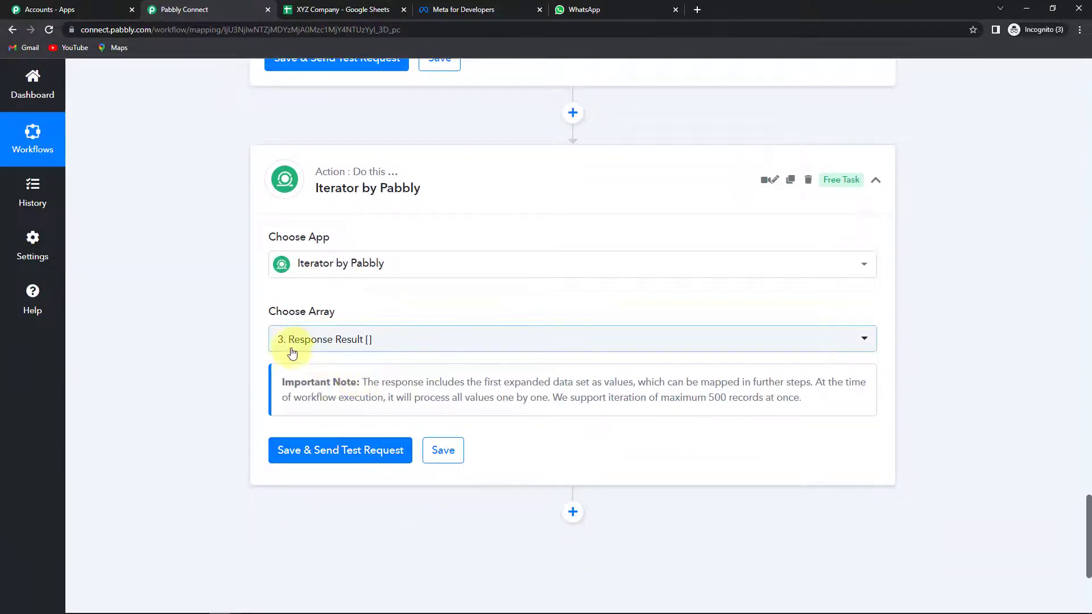
left_click(315, 344)
left_click(340, 455)
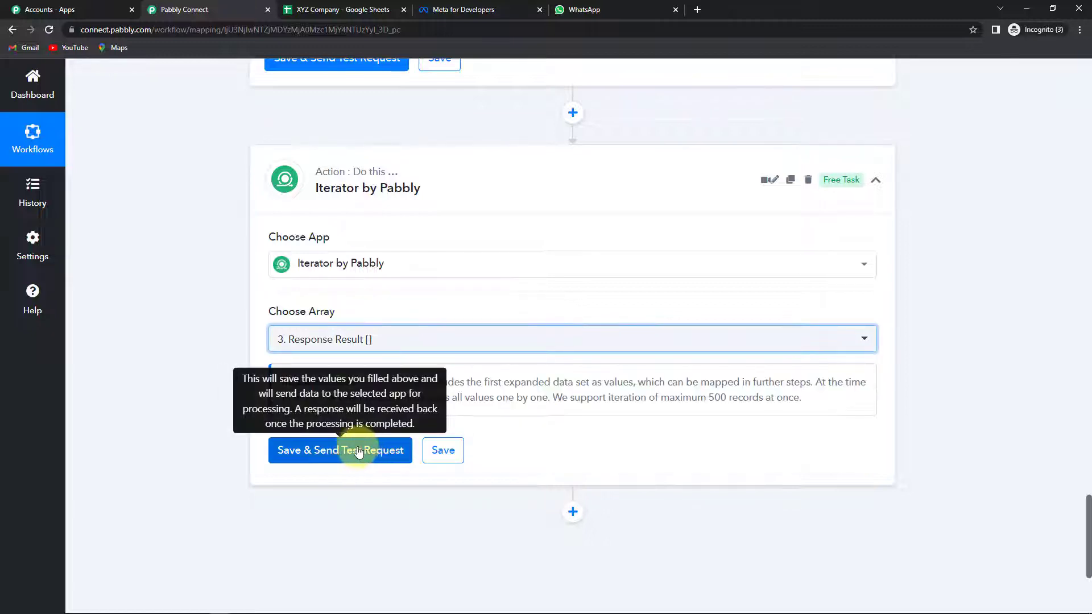
left_click(341, 452)
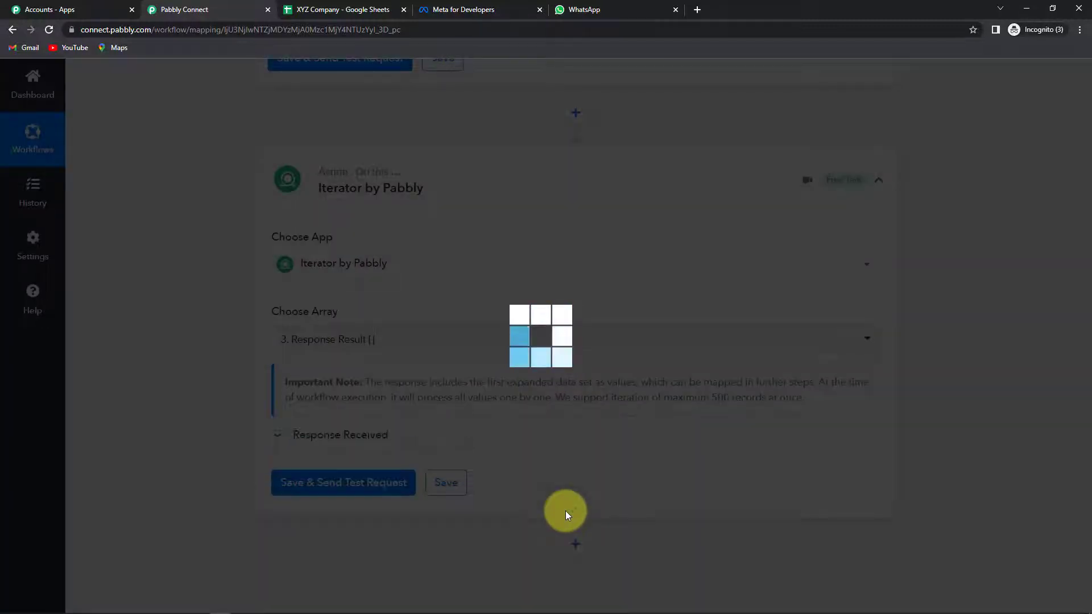
scroll(1004, 455, "down", 4)
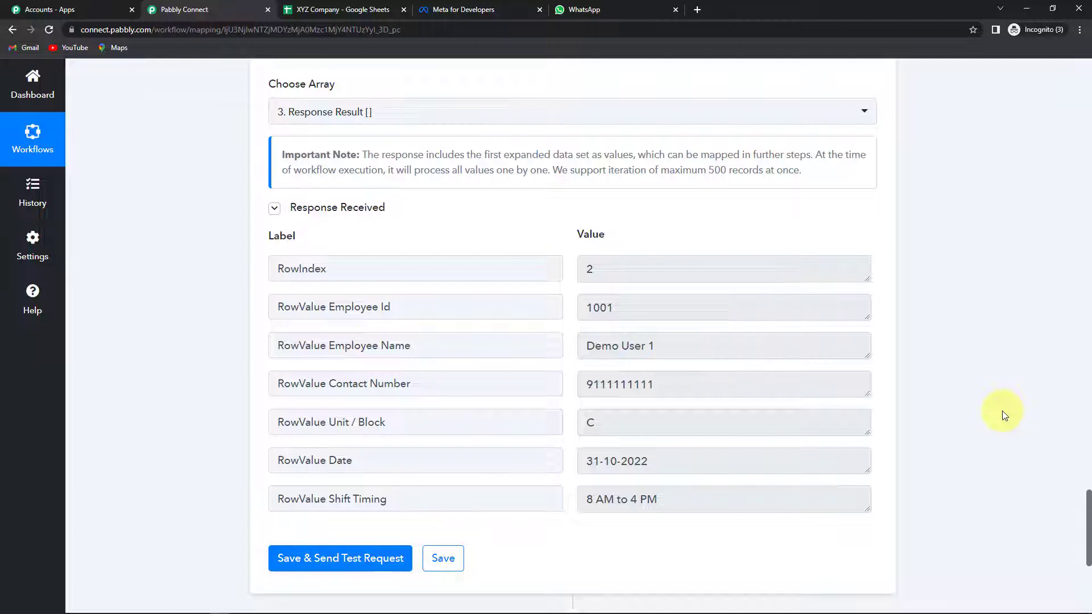
Add an action step after the Iterator using WhatsApp Cloud API with the Send Template Message event
scroll(1002, 411, "down", 5)
left_click(576, 285)
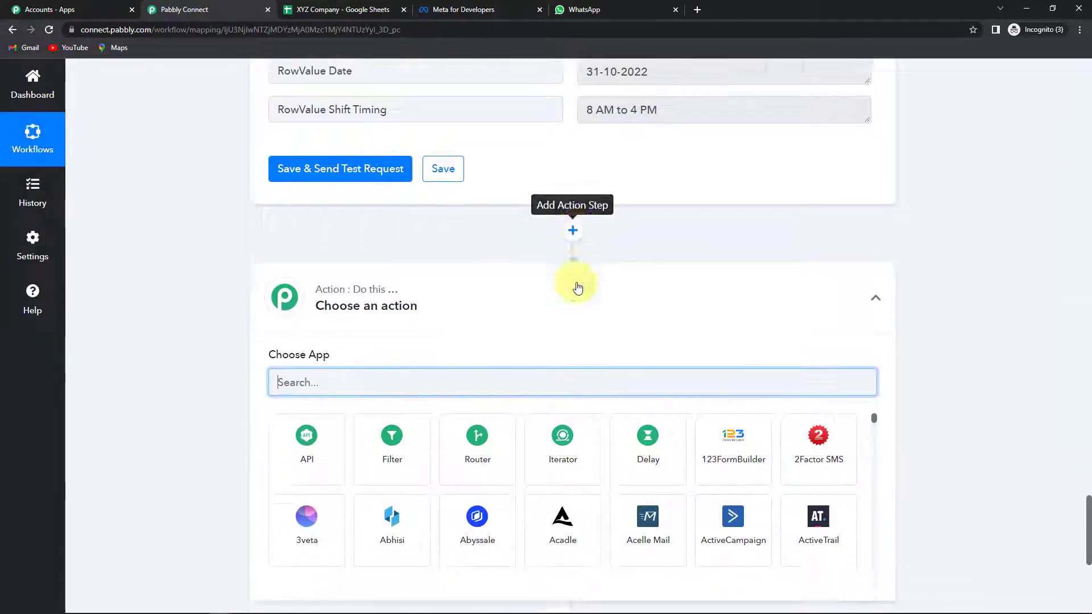
type("what")
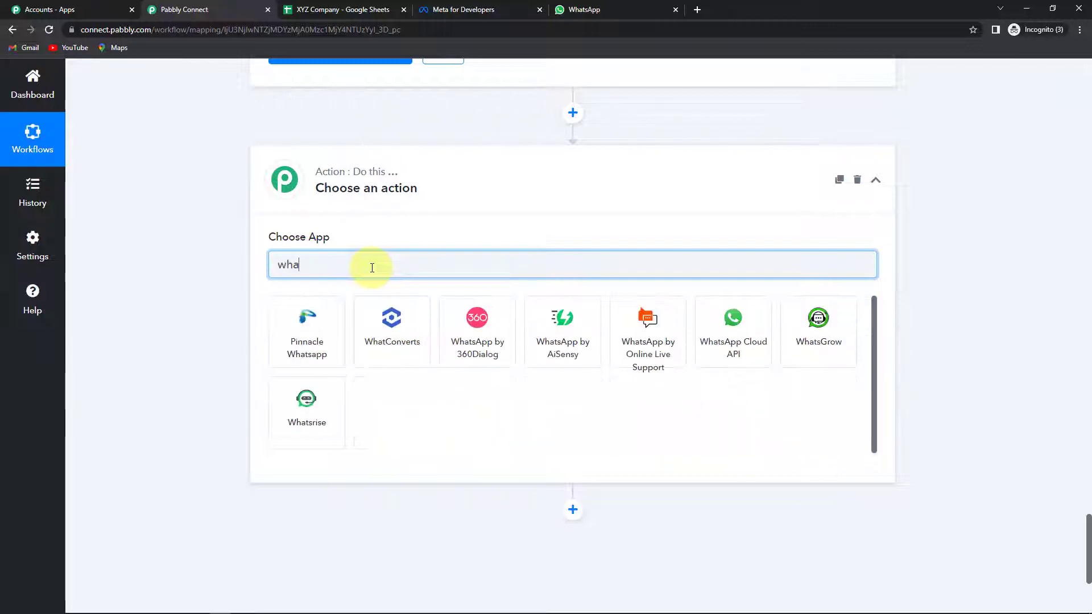
left_click(724, 340)
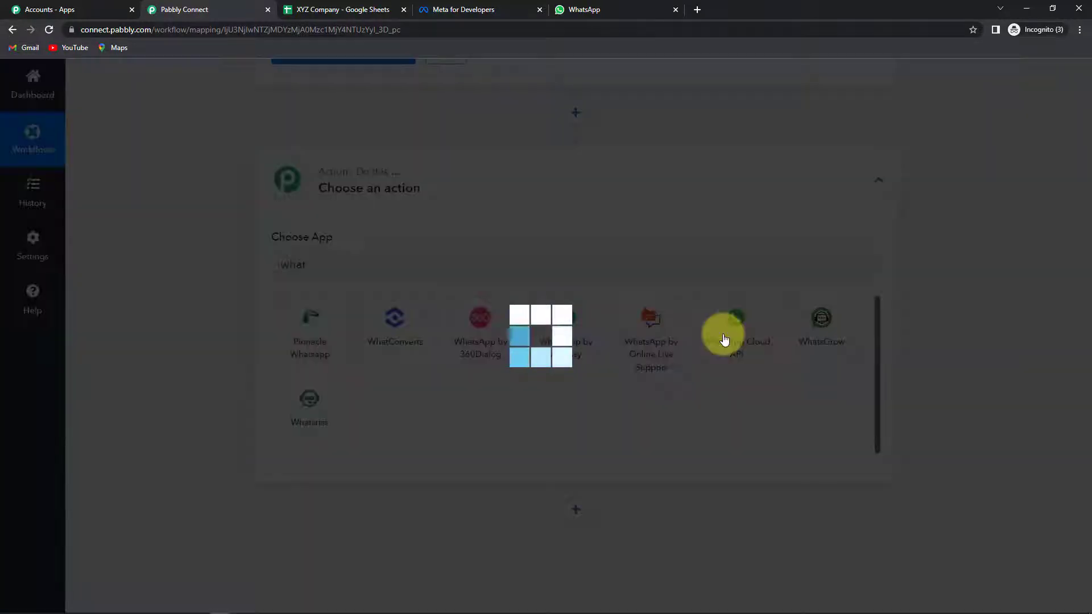
left_click(309, 327)
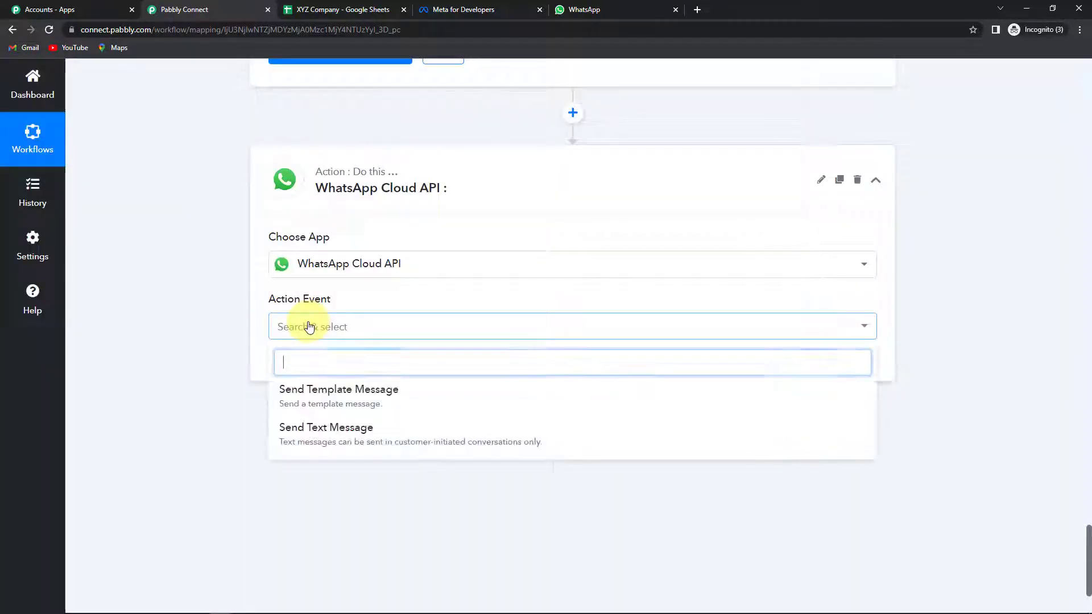
left_click(310, 393)
Start adding a new WhatsApp Cloud API connection and bring its credential fields into view
left_click(310, 373)
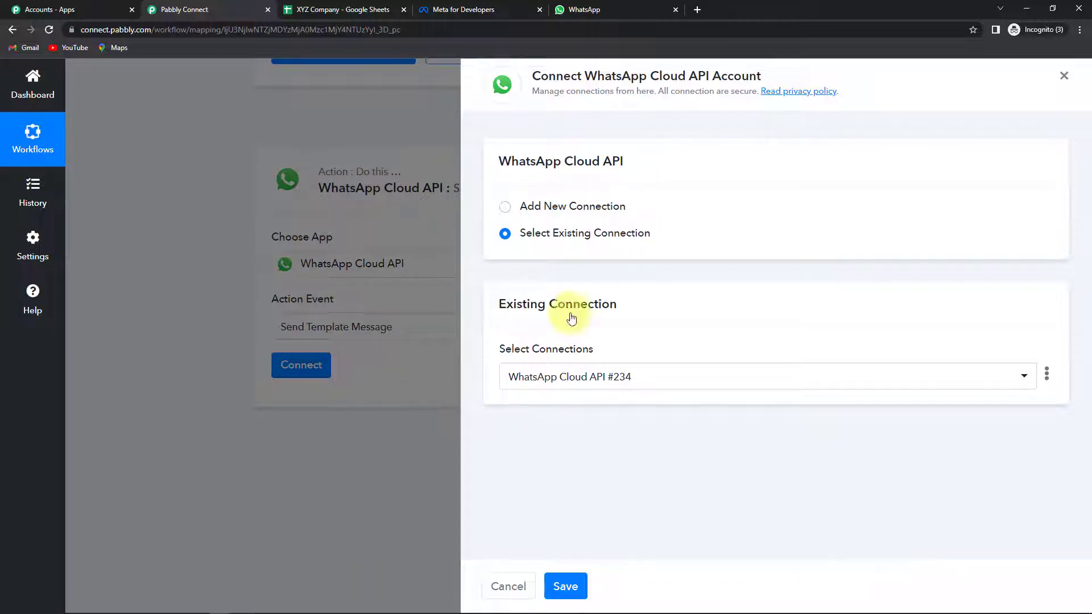
left_click(505, 208)
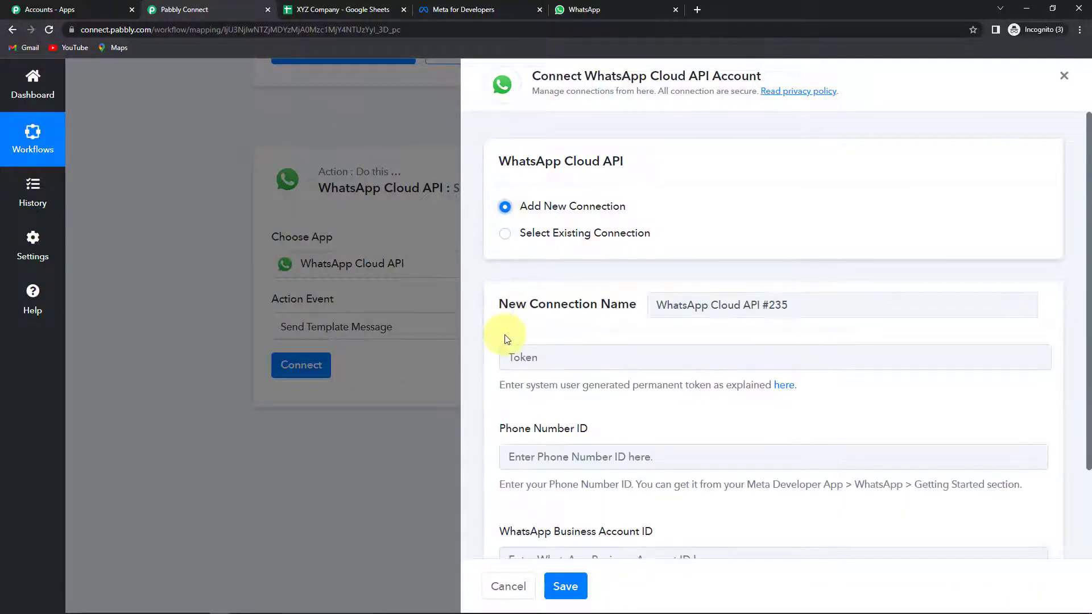
scroll(606, 339, "down", 2)
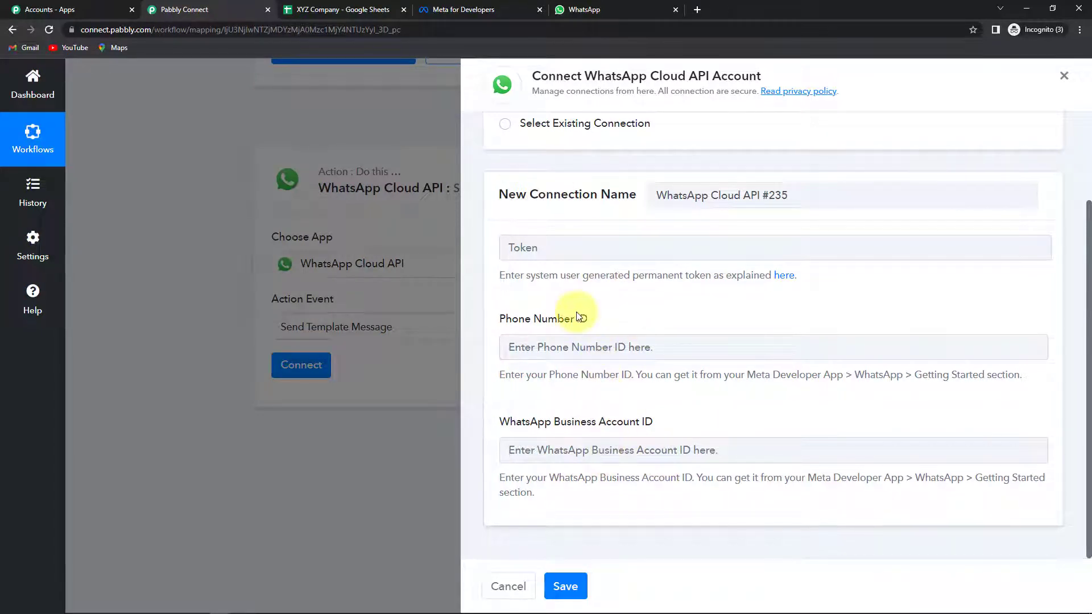
Switch to Meta for Developers and open the WhatsApp Getting started page of MyConnectMsg App
left_click(476, 10)
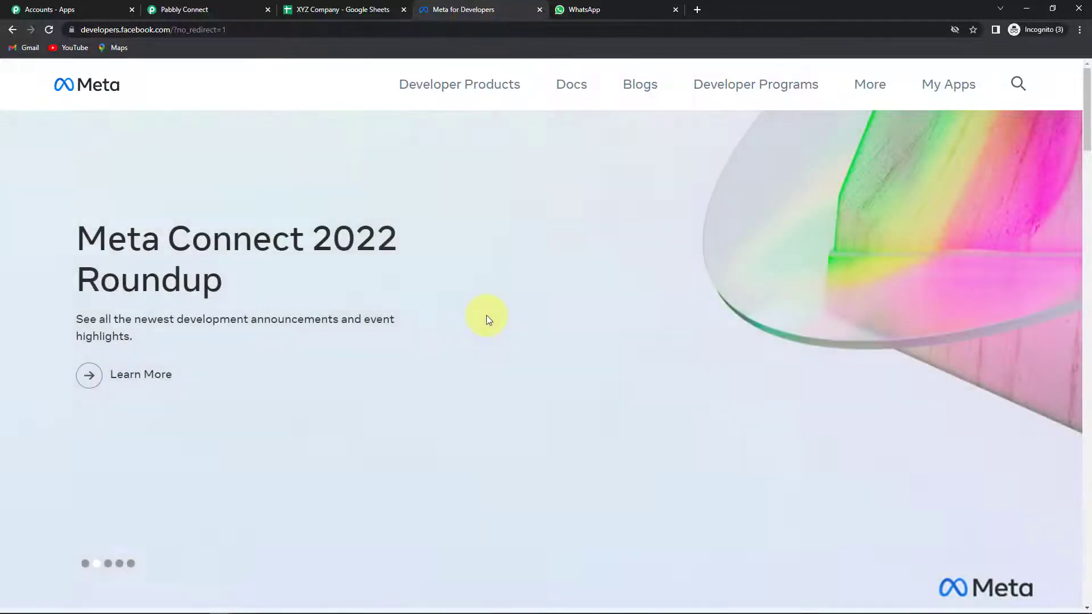
left_click(949, 86)
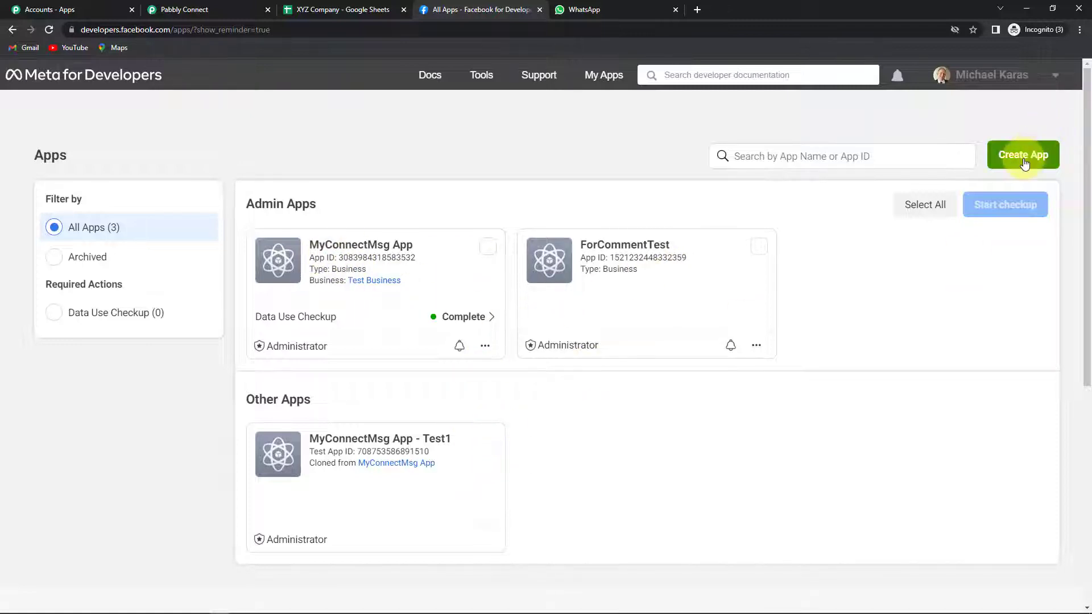
left_click(322, 246)
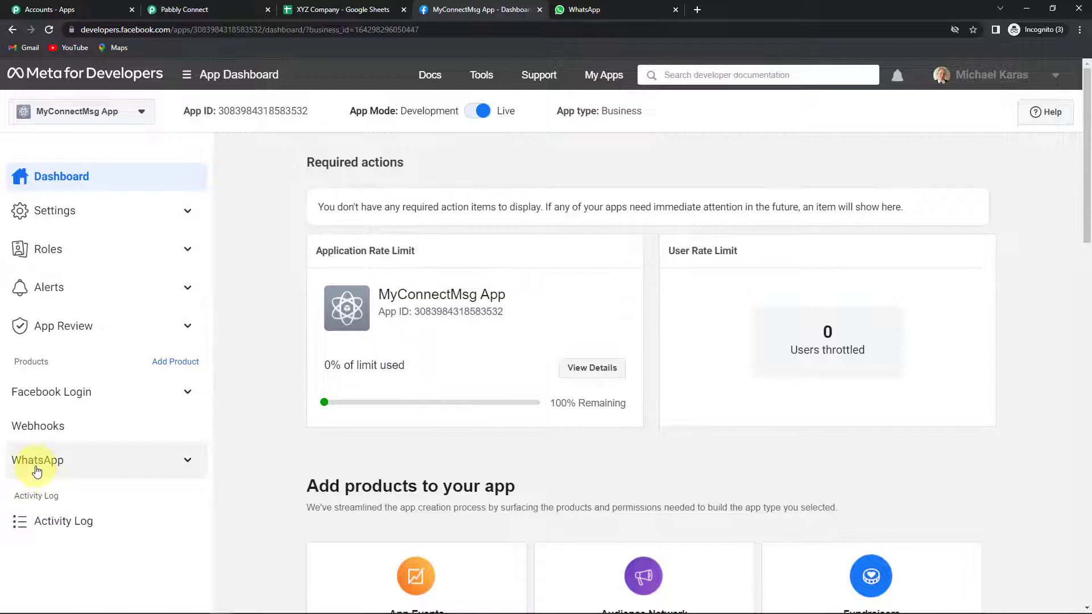
left_click(188, 461)
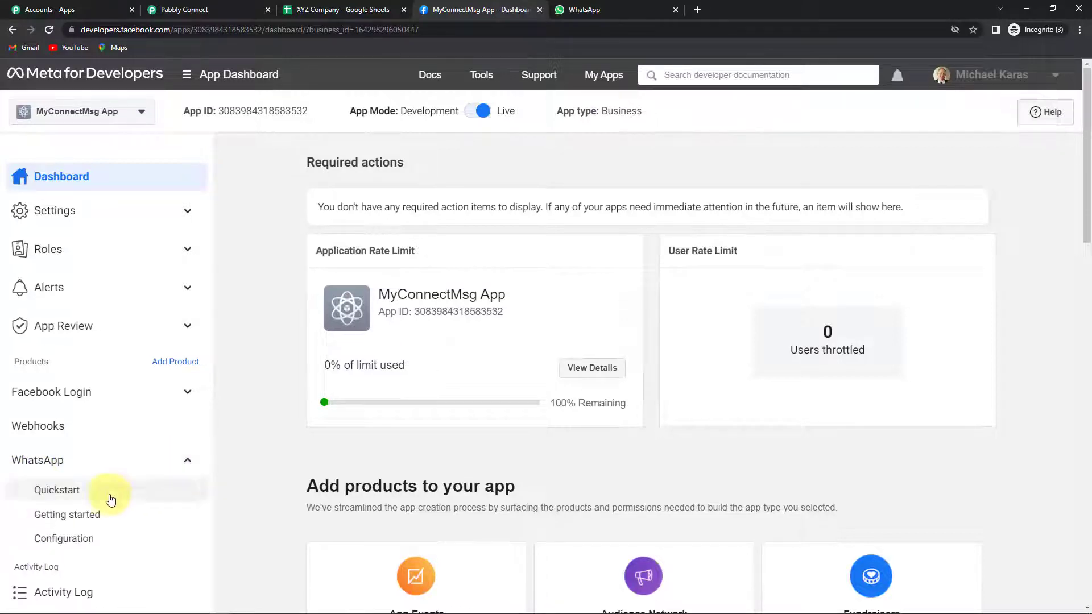
left_click(88, 518)
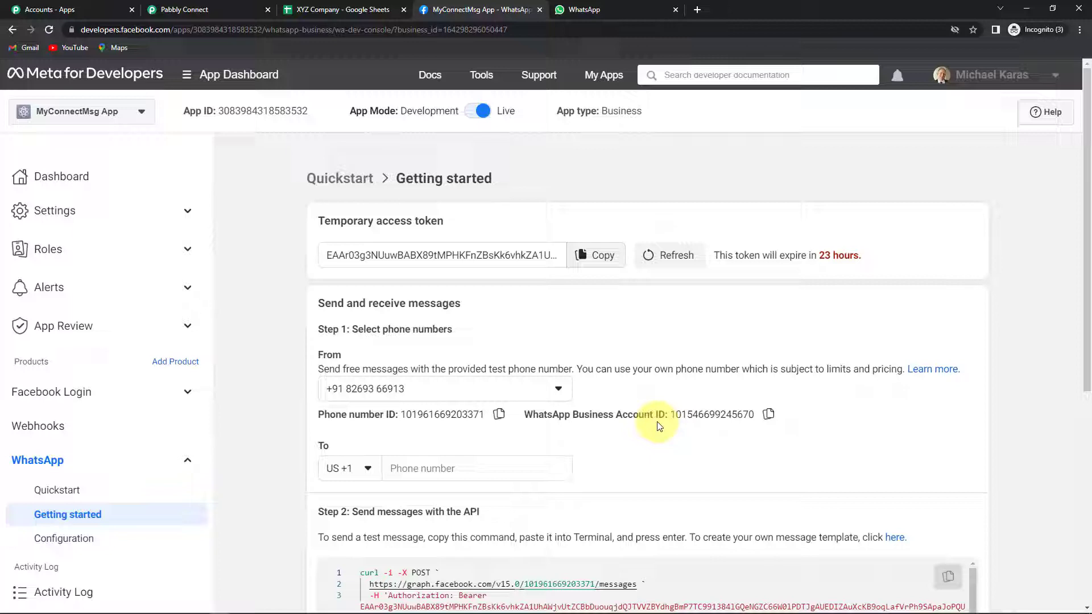
Copy the temporary access token from the Meta app and paste it as the Token of the new Pabbly connection
left_click_drag(319, 221, 447, 228)
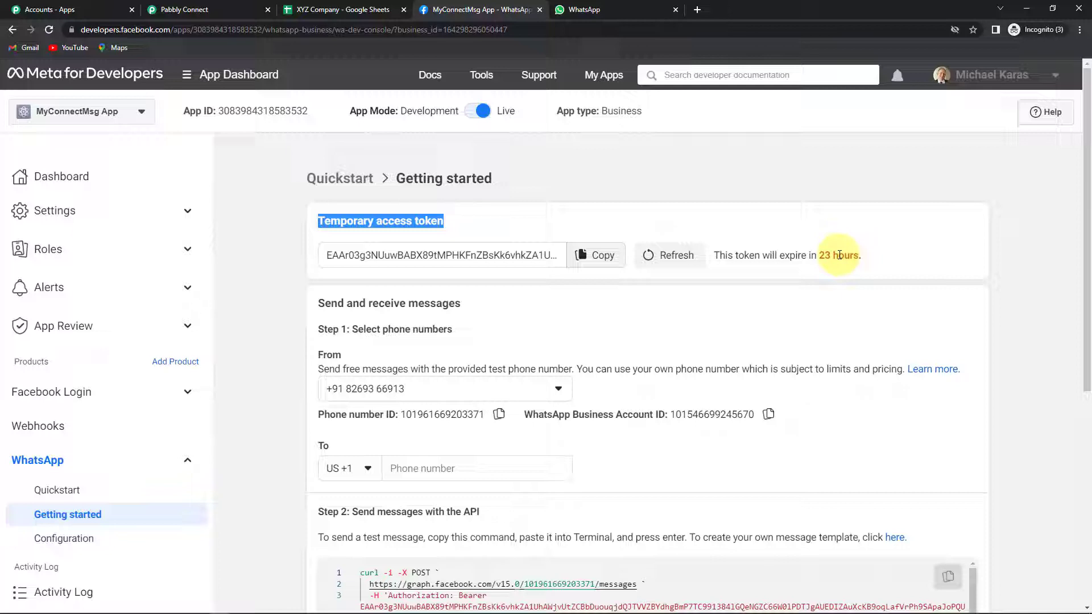
left_click(597, 259)
left_click(222, 9)
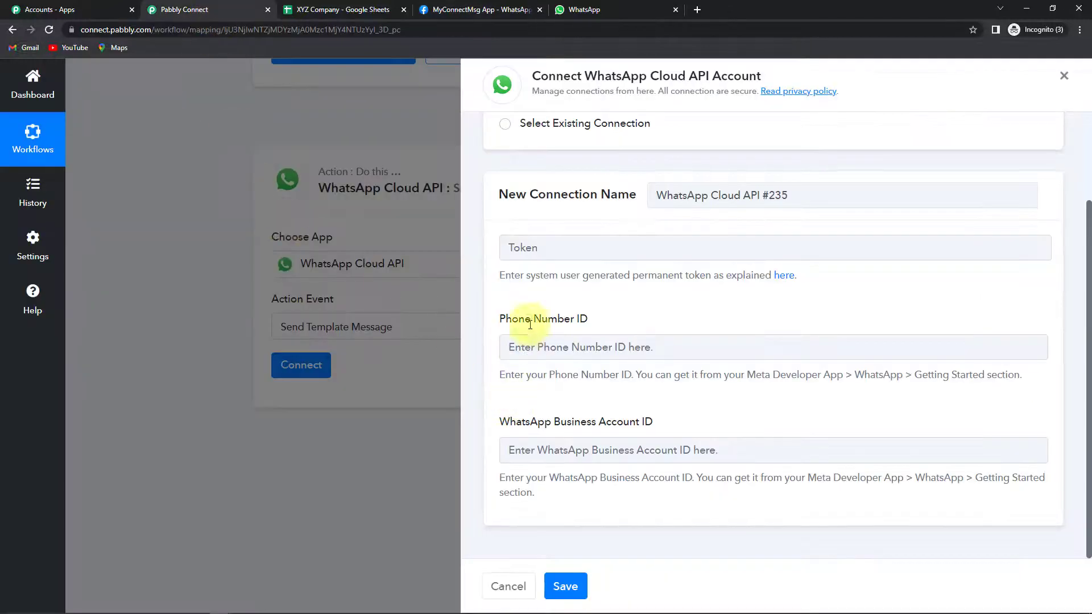
left_click(528, 247)
key("ctrl+v")
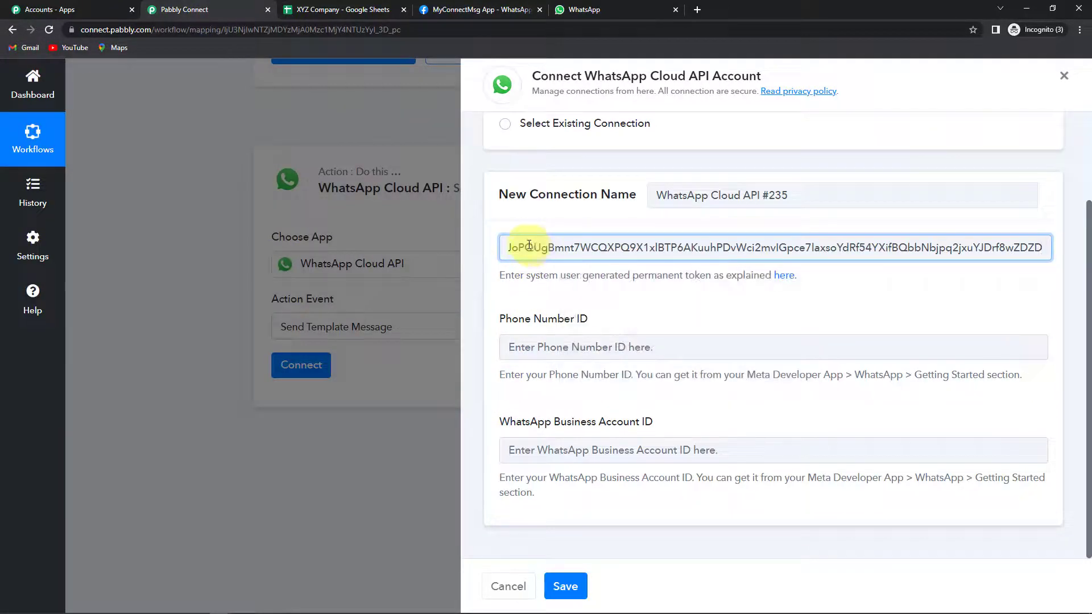
Copy the Phone number ID from the Meta app and paste it as the Phone Number ID of the Pabbly connection
left_click(496, 10)
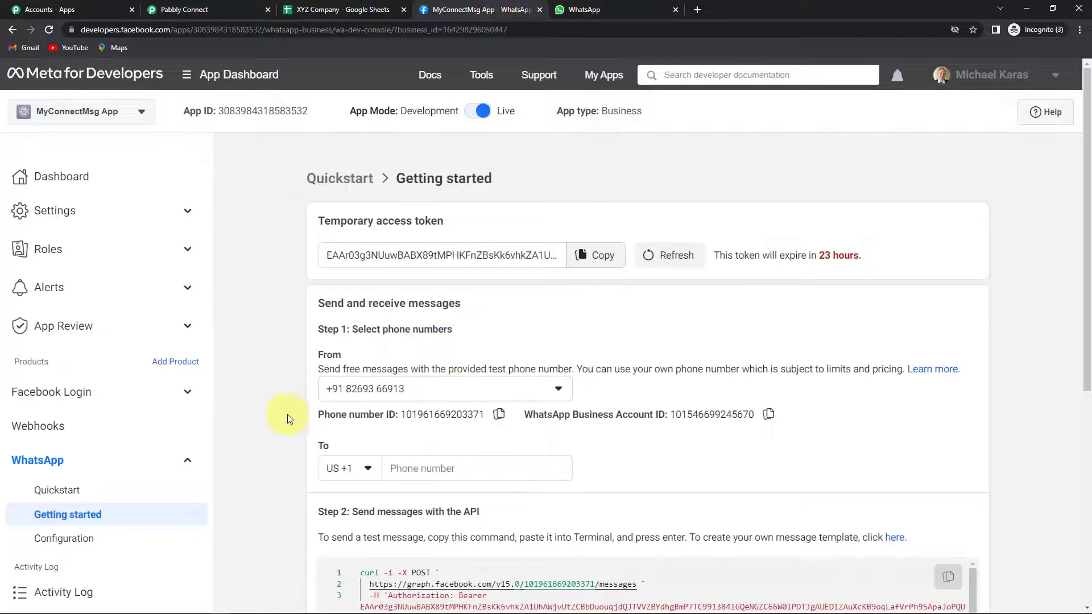
left_click_drag(318, 414, 504, 421)
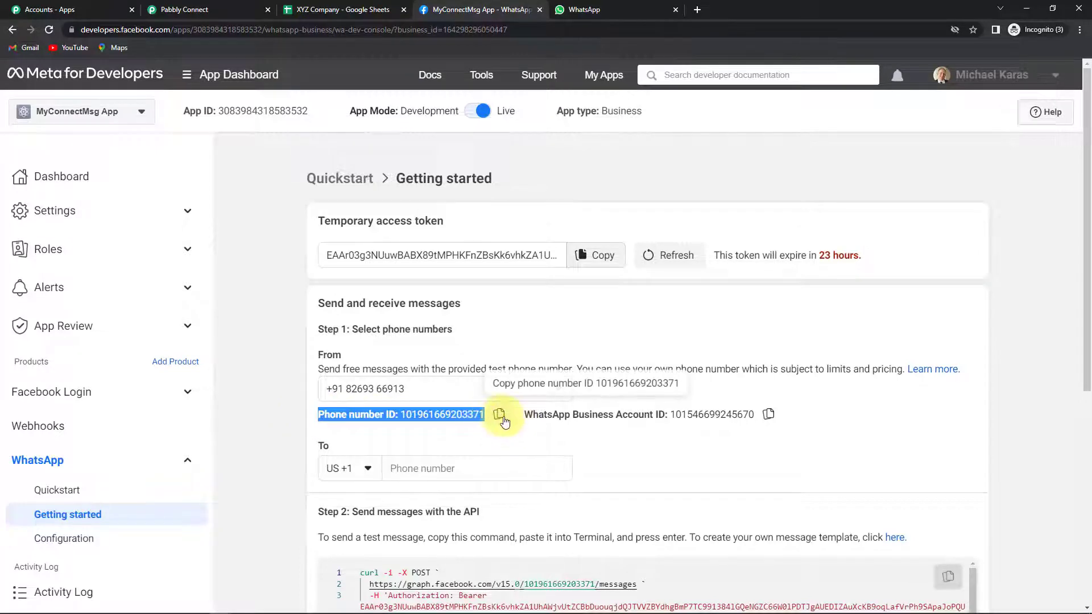
left_click(499, 414)
left_click(171, 9)
left_click(543, 342)
key("ctrl+v")
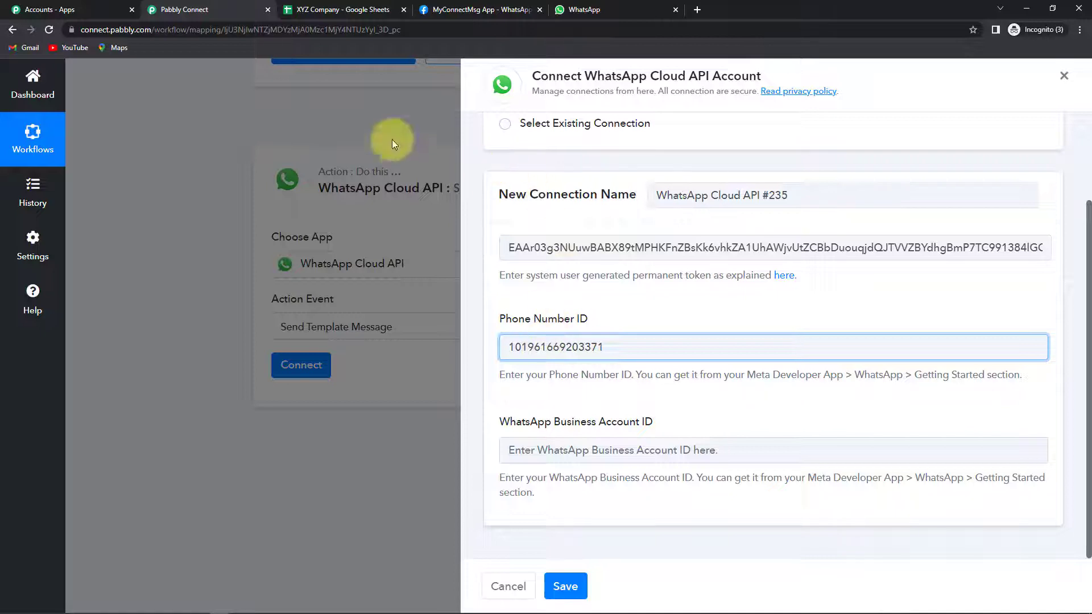
Copy the WhatsApp Business Account ID from the Meta app, paste it into the matching field of the Pabbly connection, and save the connection
left_click(492, 9)
left_click_drag(524, 414, 710, 415)
left_click(768, 414)
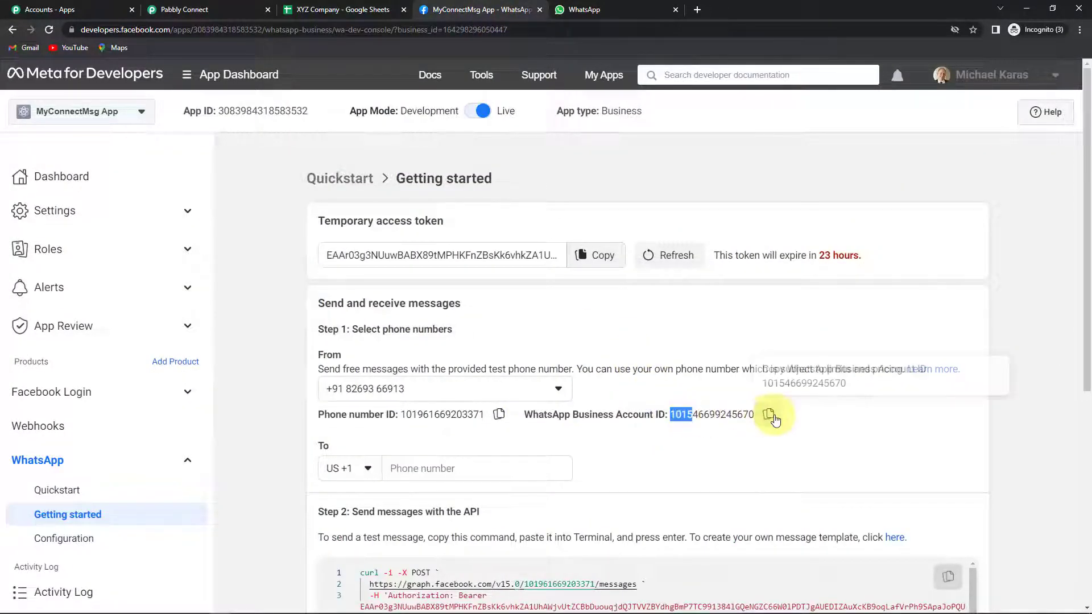
left_click(177, 10)
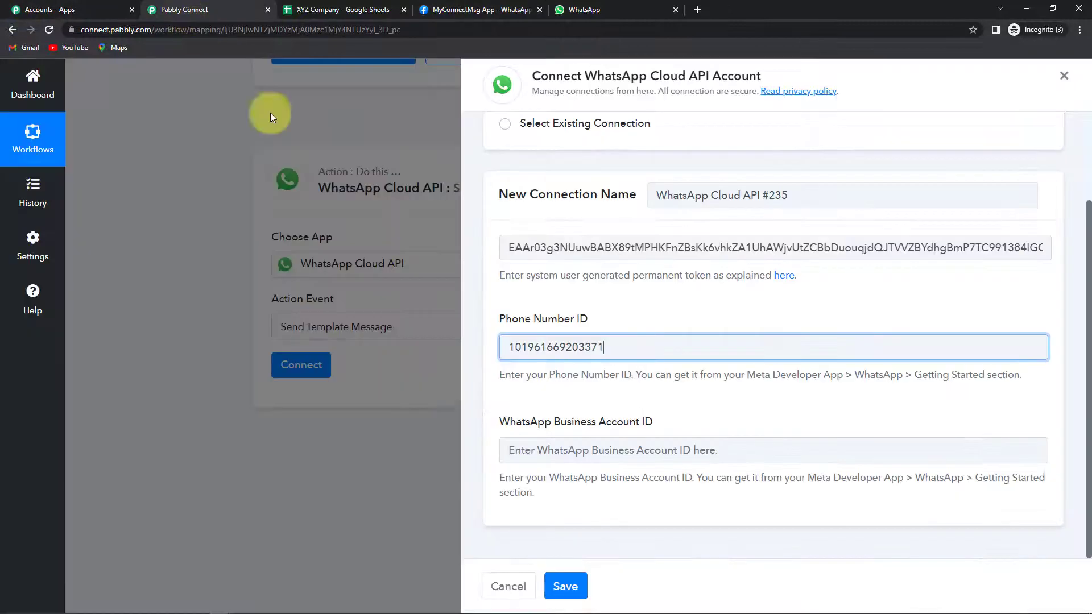
left_click(516, 453)
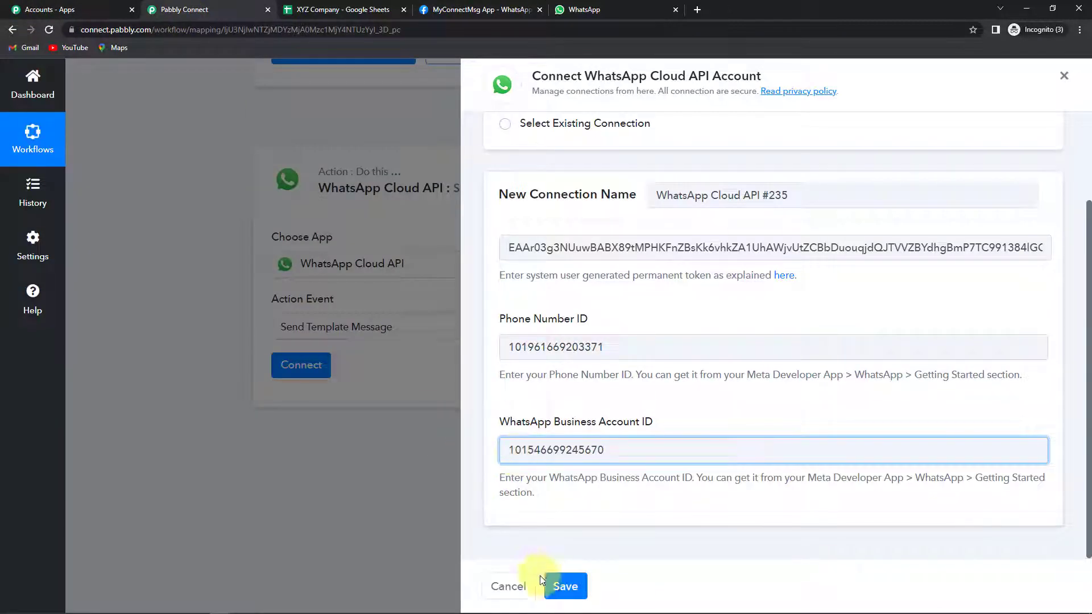
left_click(564, 584)
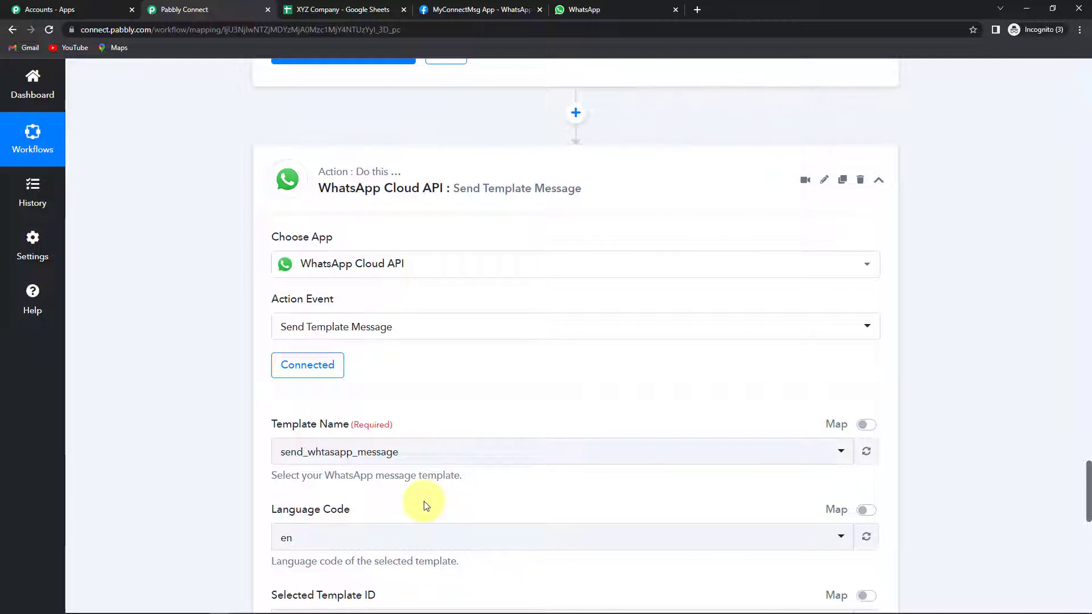
Return to the Meta for Developers WhatsApp page and open the message templates list through its create-your-own-template link
scroll(426, 495, "down", 4)
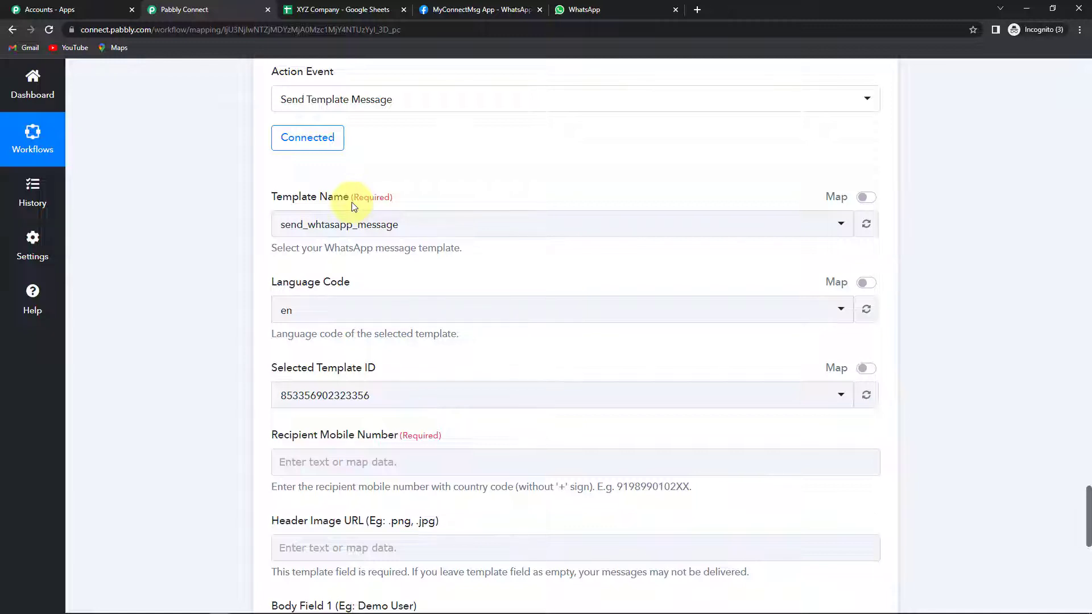
left_click(472, 9)
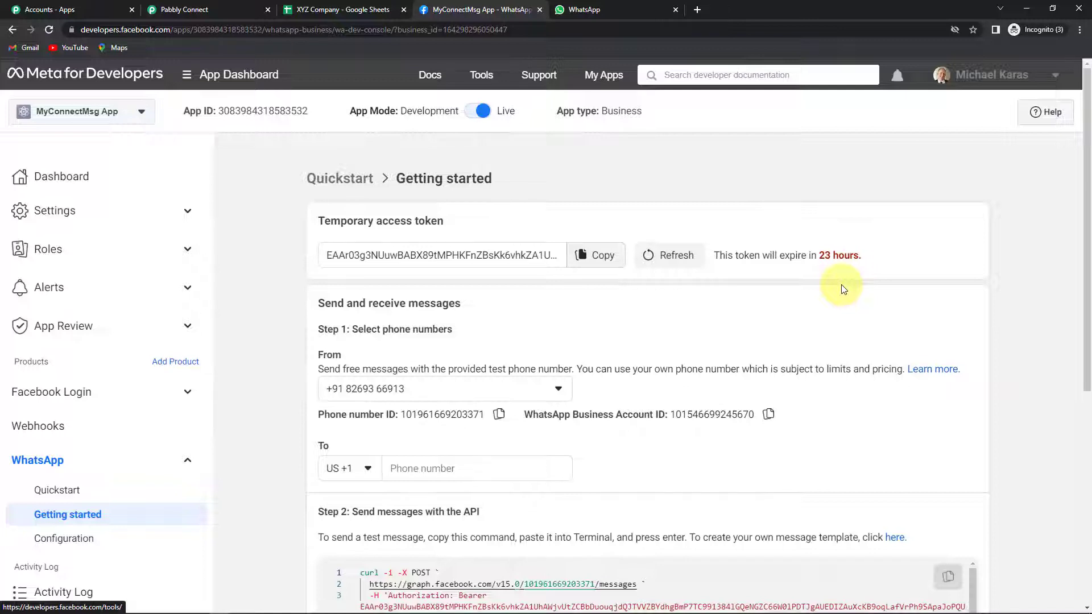
scroll(550, 367, "down", 3)
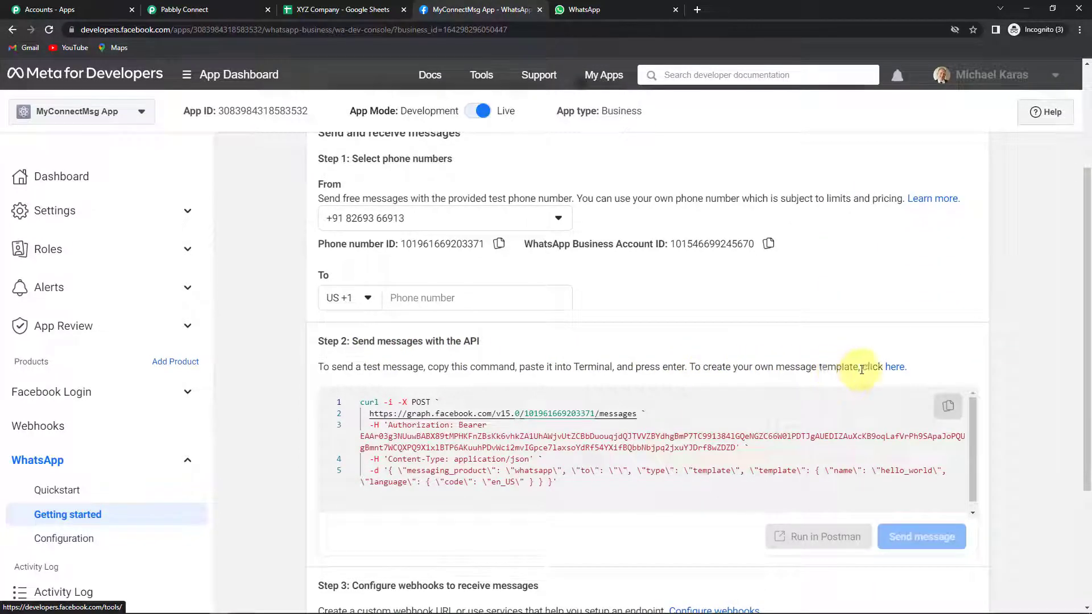
left_click(894, 368)
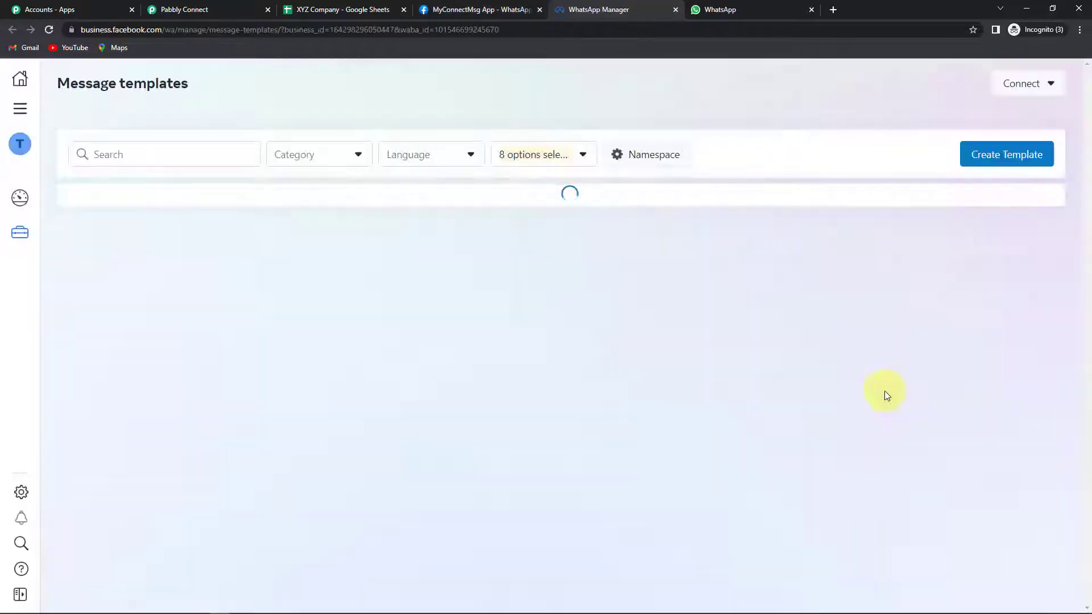
scroll(198, 258, "down", 5)
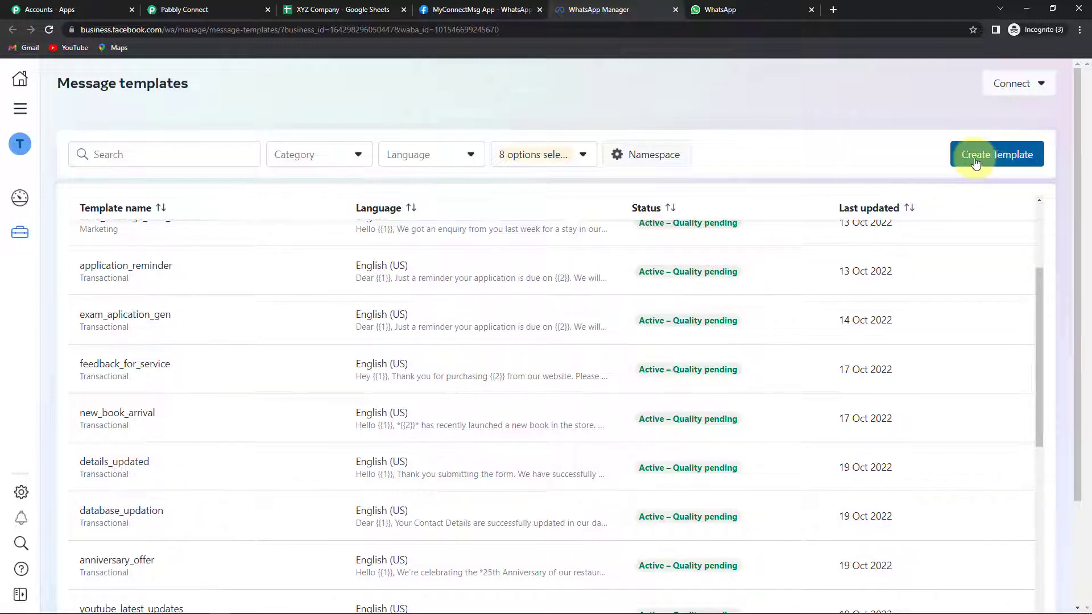
scroll(195, 268, "up", 3)
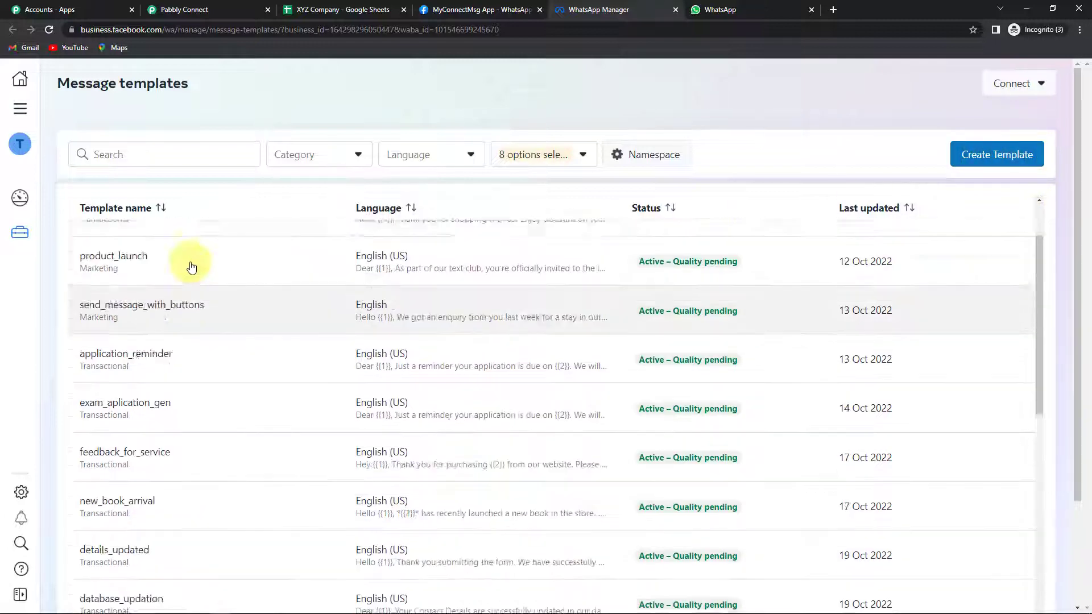
Search the message templates for "shift" and open the shift_timing template
left_click(112, 154)
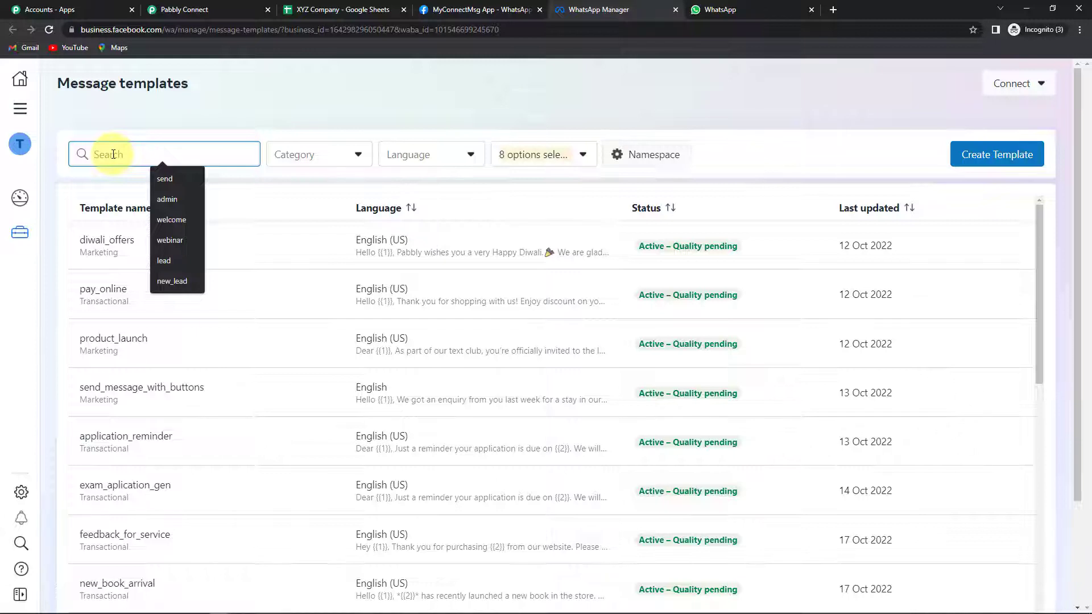
type("shift")
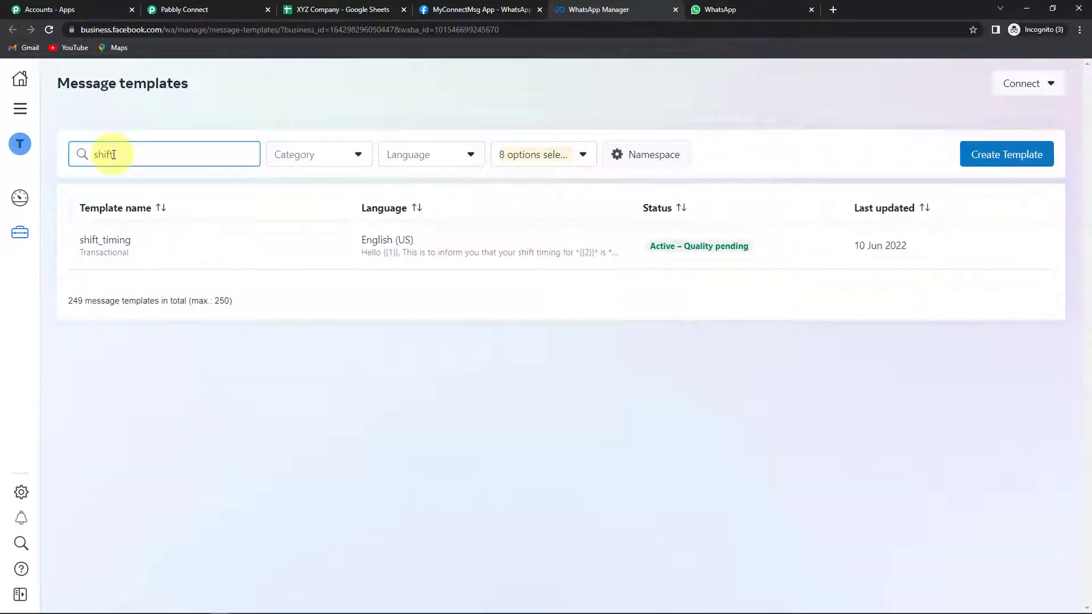
left_click(100, 243)
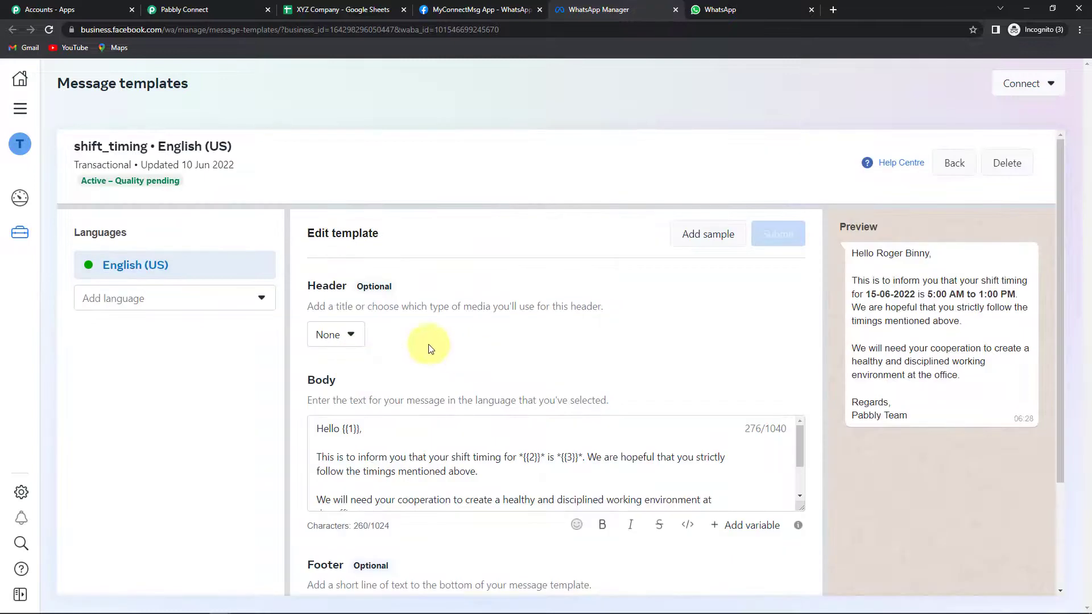
Switch the shift_timing template's header type to Media to view the available media options
left_click(350, 335)
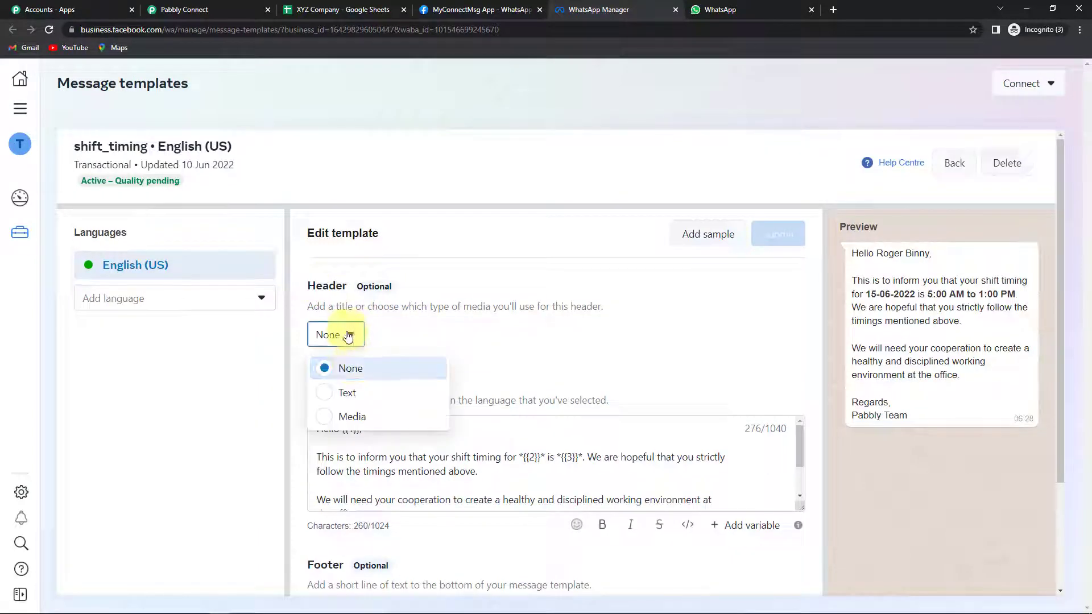
left_click(352, 416)
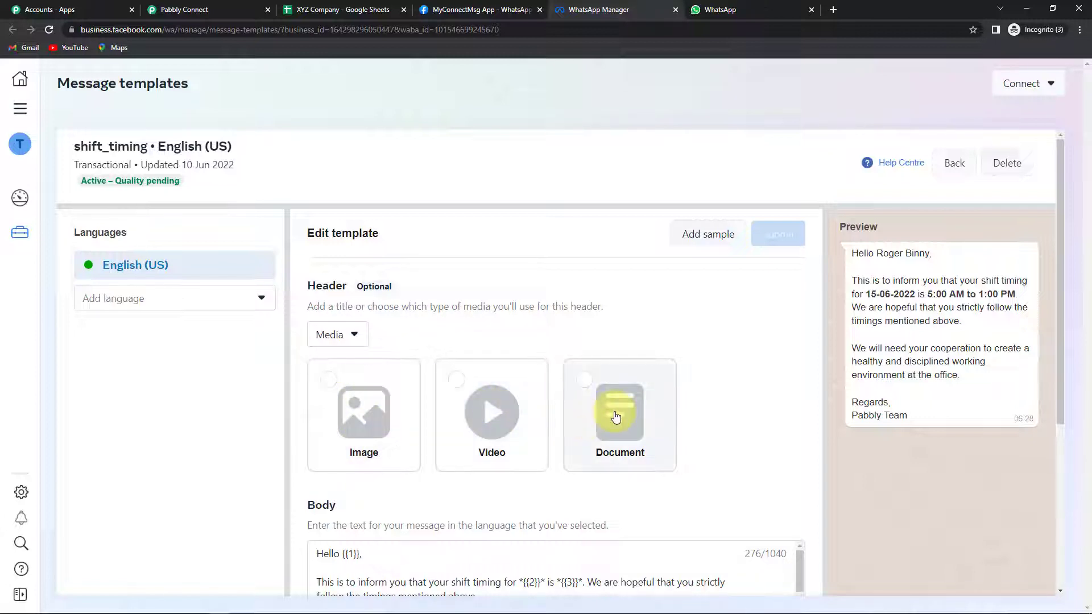
scroll(694, 390, "down", 5)
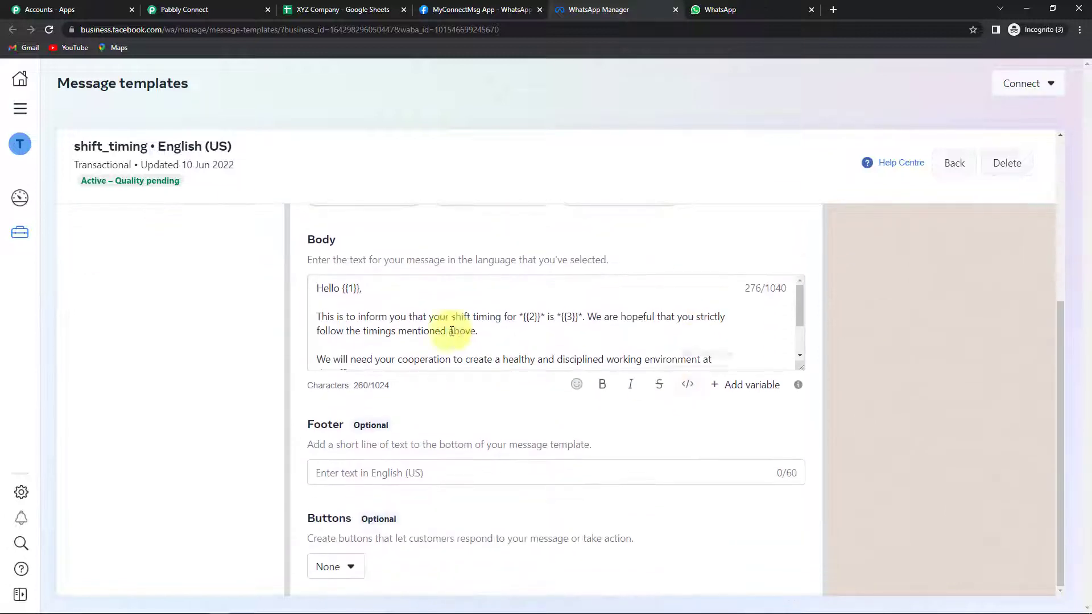
Enlarge the template's body text box and examine its variables alongside the sample date and shift timing in the preview
left_click_drag(799, 367, 798, 480)
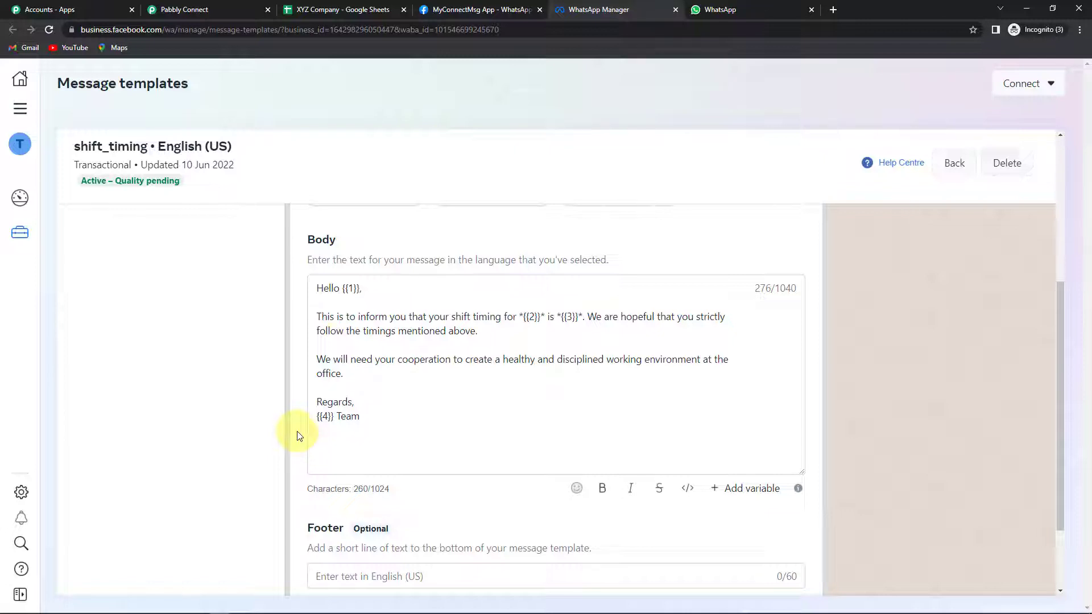
left_click_drag(341, 288, 364, 293)
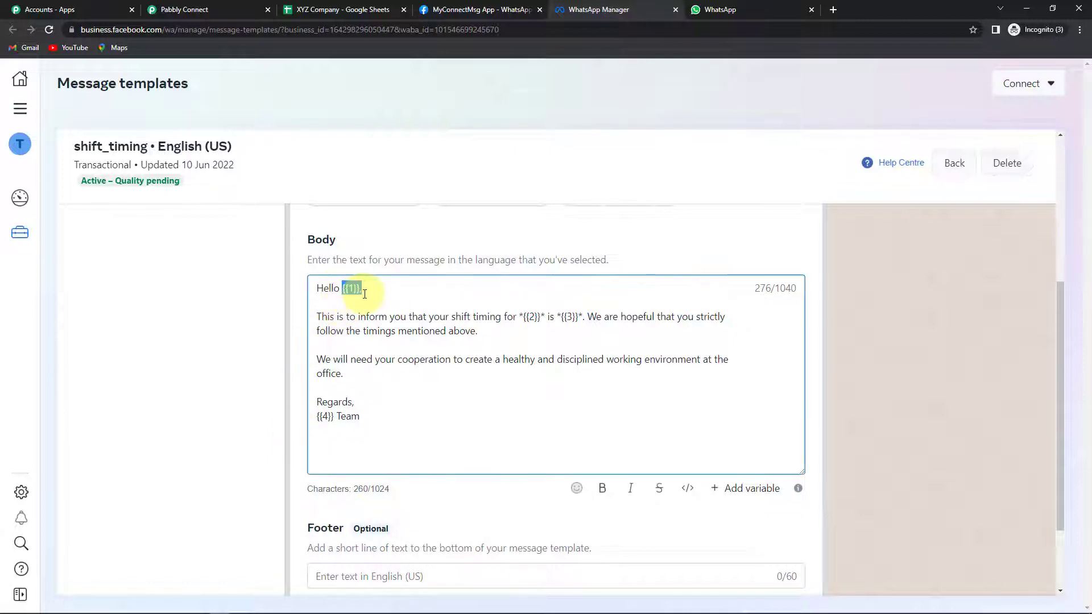
left_click_drag(523, 317, 573, 327)
left_click(569, 340)
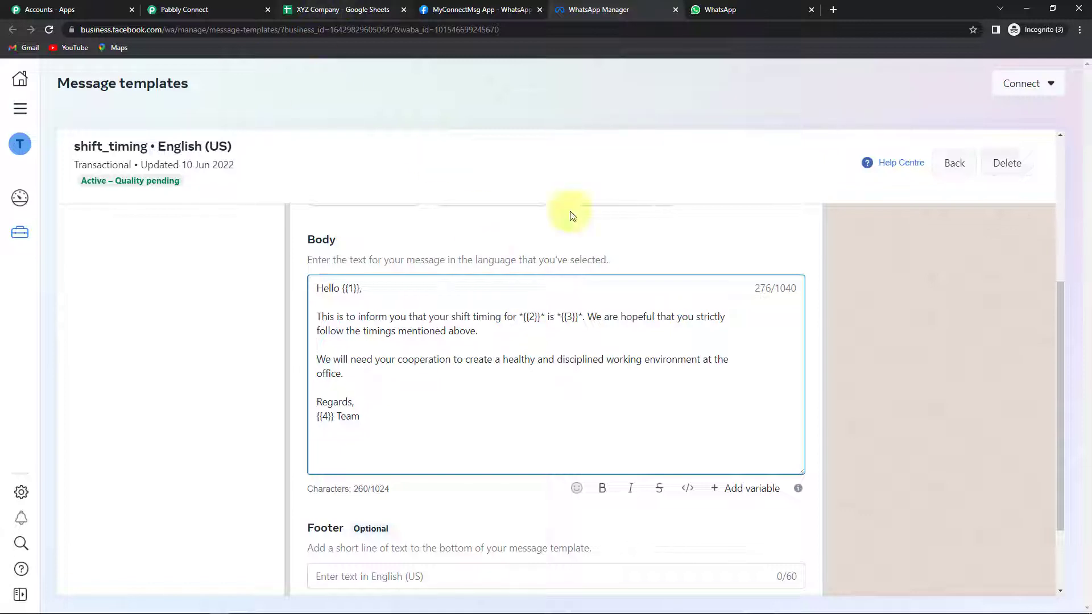
scroll(919, 359, "up", 3)
scroll(918, 358, "up", 2)
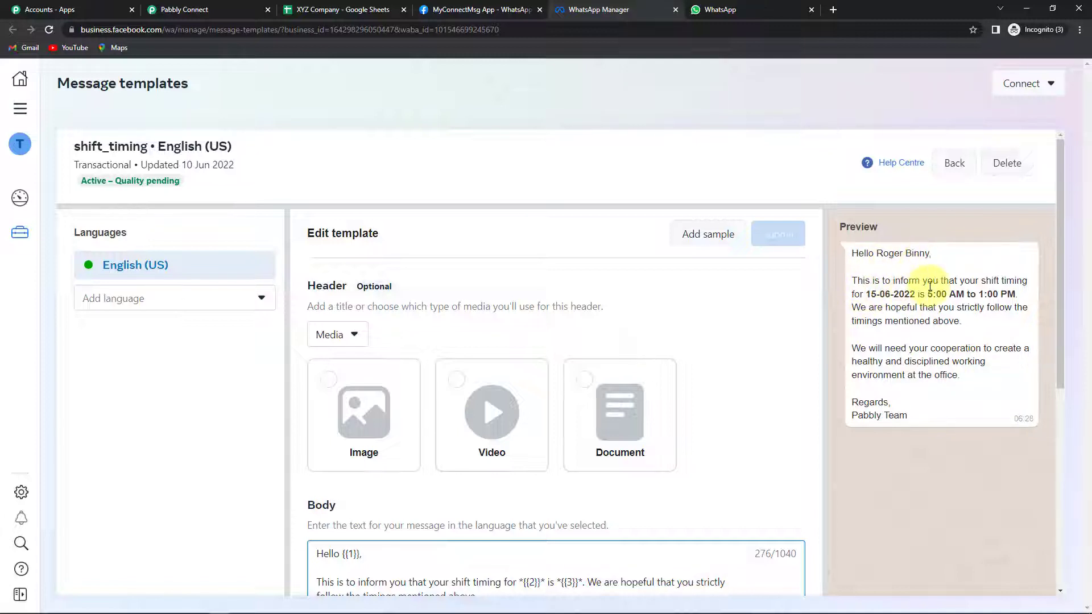
left_click_drag(865, 294, 1015, 294)
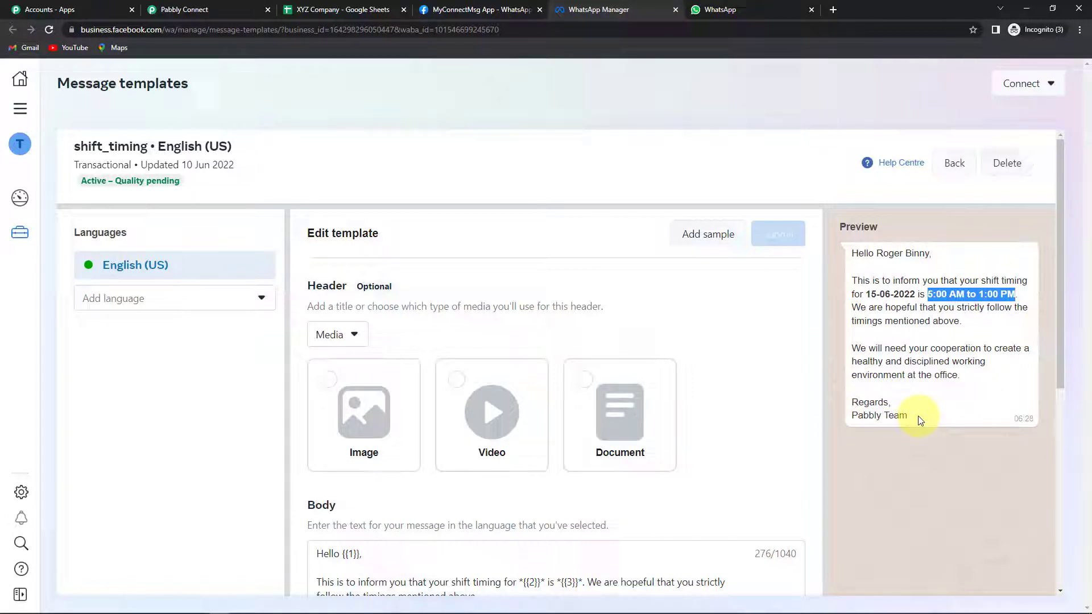
Switch back to Pabbly Connect and choose shift_timing as the Template Name of the WhatsApp action
left_click(192, 9)
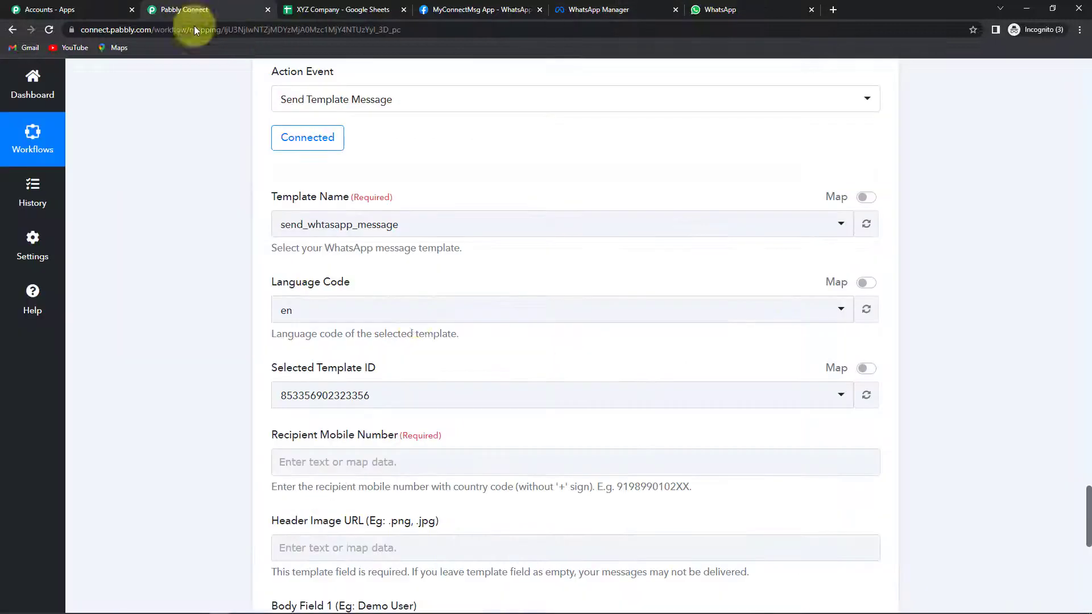
left_click(323, 234)
type("shi")
left_click(317, 286)
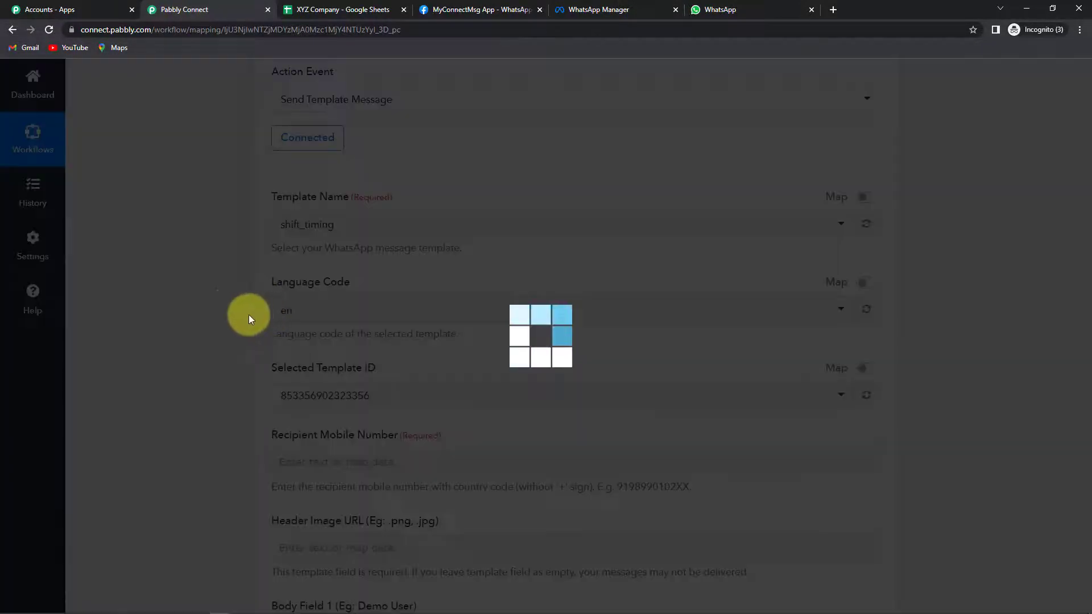
Map the Recipient Mobile Number to the RowValue Contact Number from the Iterator by Pabbly step
scroll(214, 308, "down", 4)
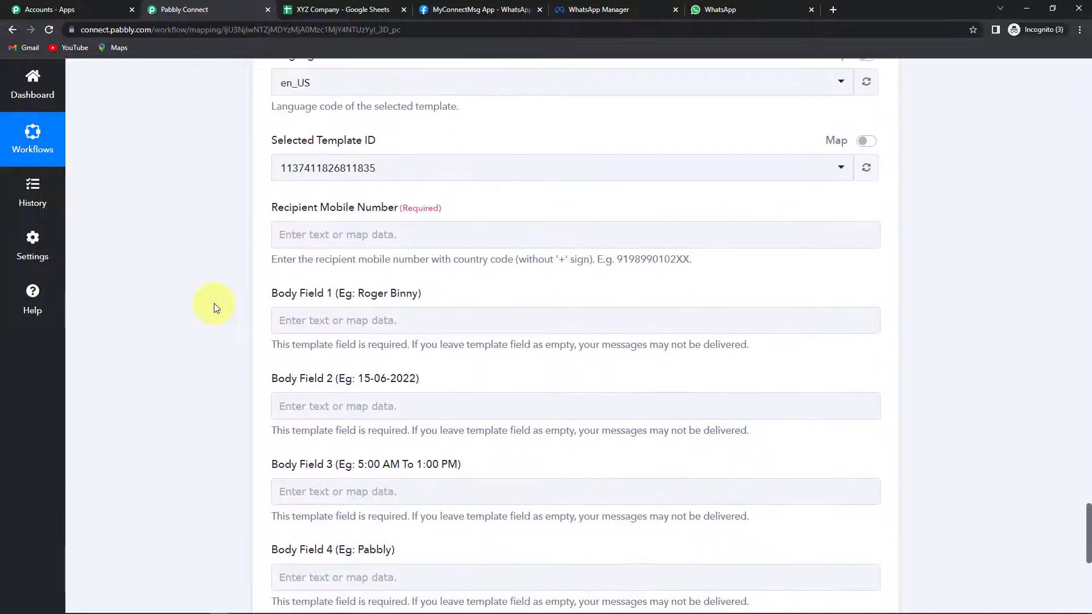
left_click(304, 232)
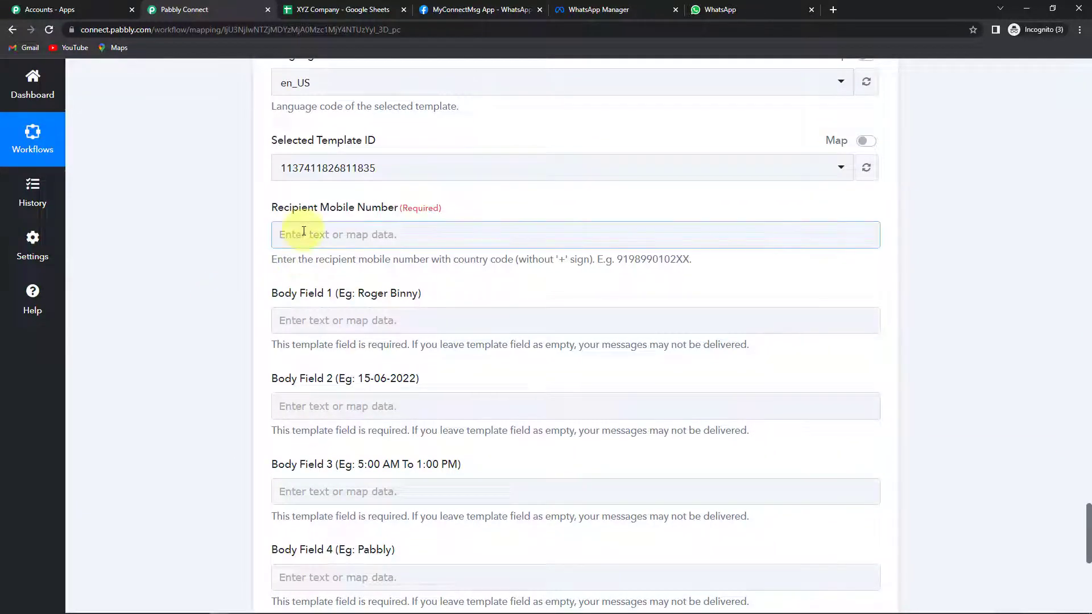
left_click(298, 231)
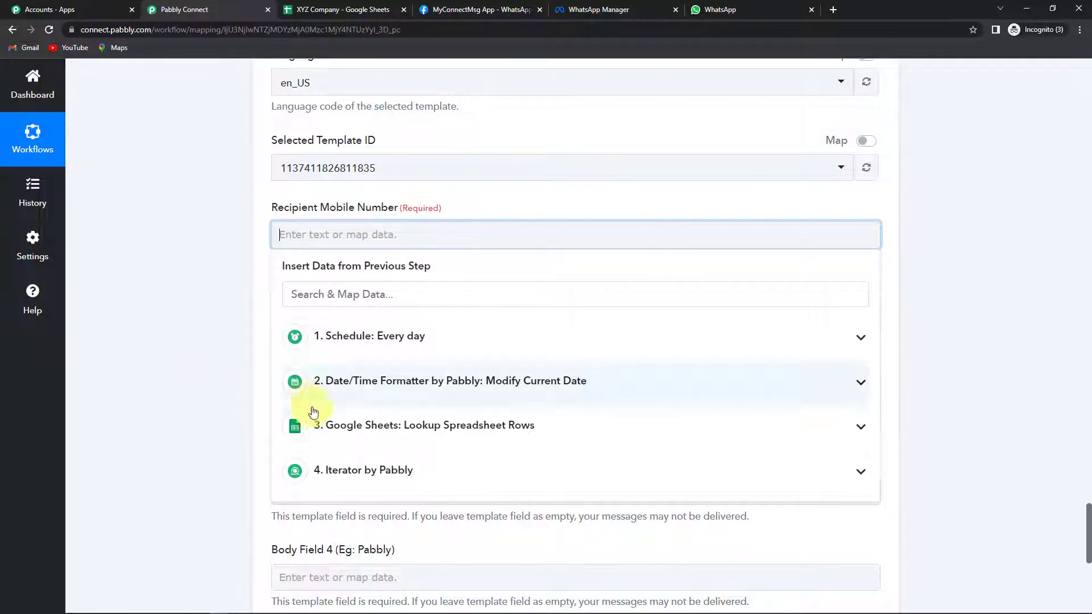
left_click(360, 480)
scroll(360, 476, "down", 3)
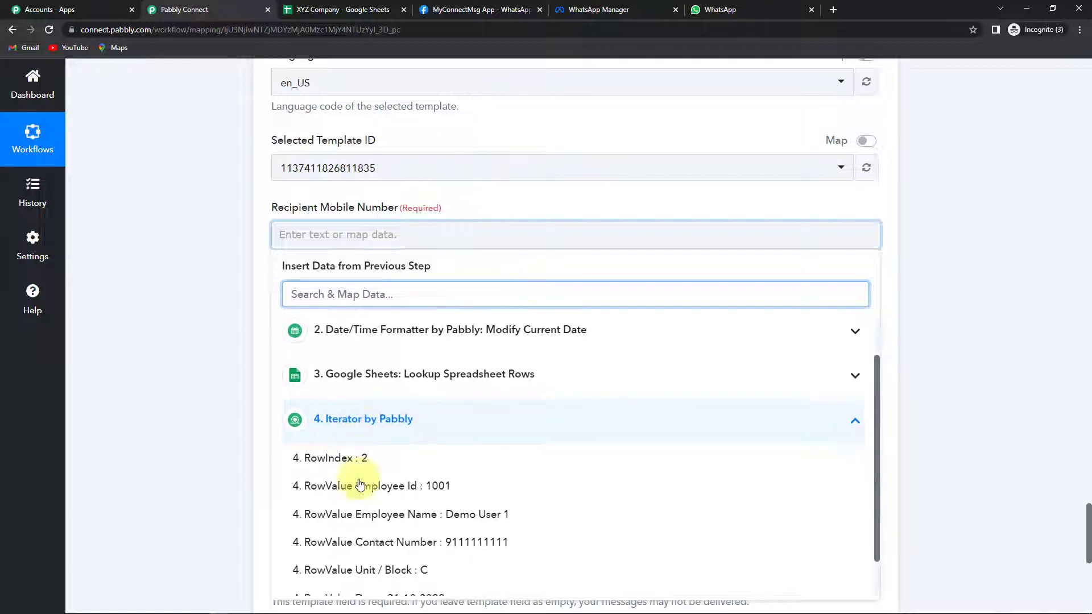
left_click(394, 499)
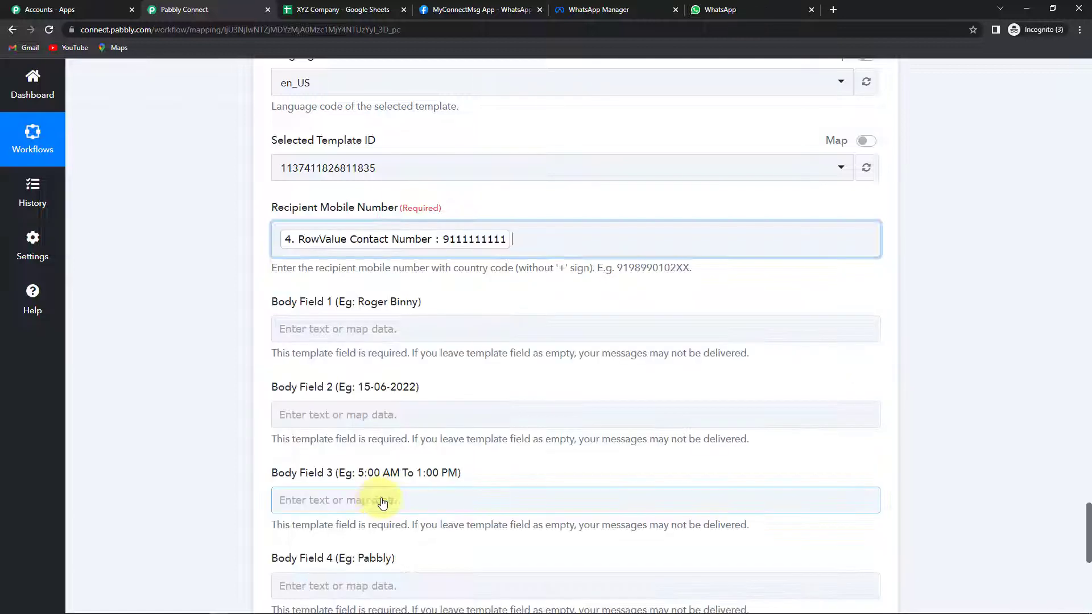
left_click(240, 408)
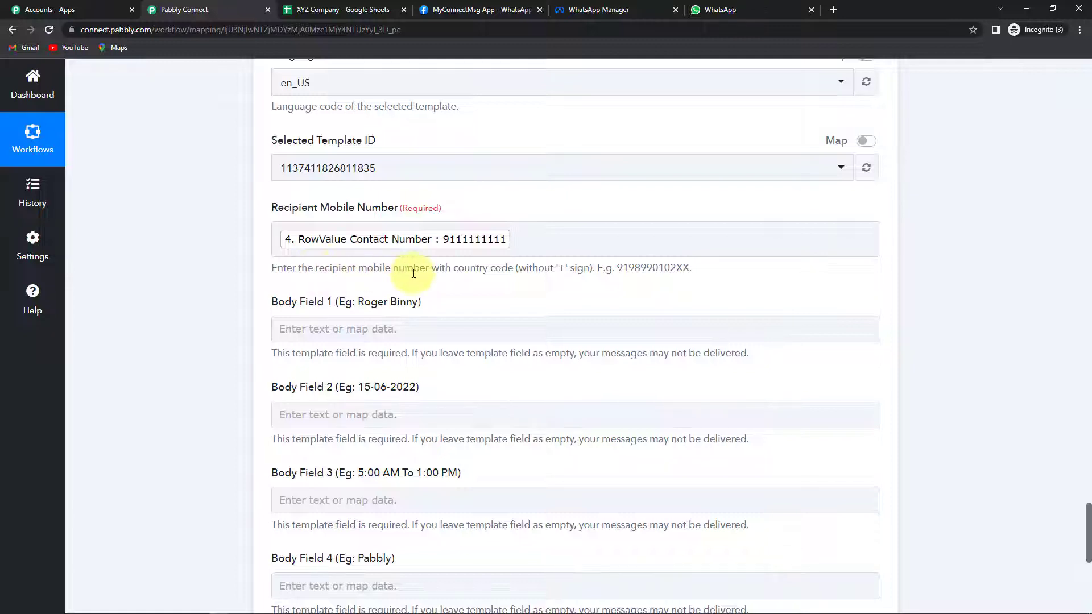
Add the country code 91 in front of the mapped contact number in Recipient Mobile Number
left_click(281, 241)
type("91")
left_click(234, 266)
Map Body Field 1 to the RowValue Employee Name from the Iterator by Pabbly step
scroll(213, 270, "down", 2)
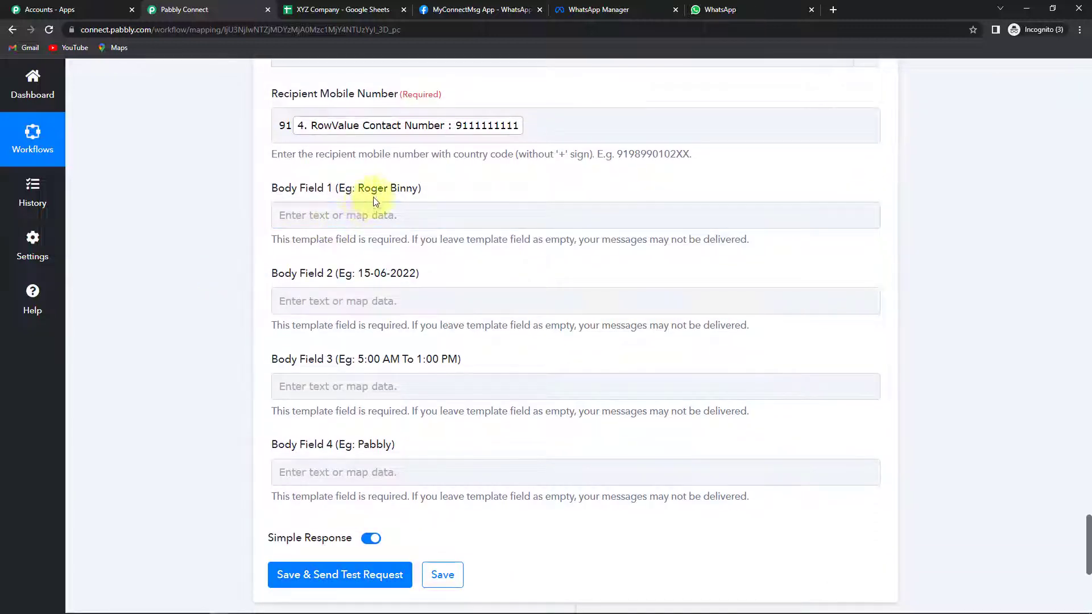
left_click(343, 214)
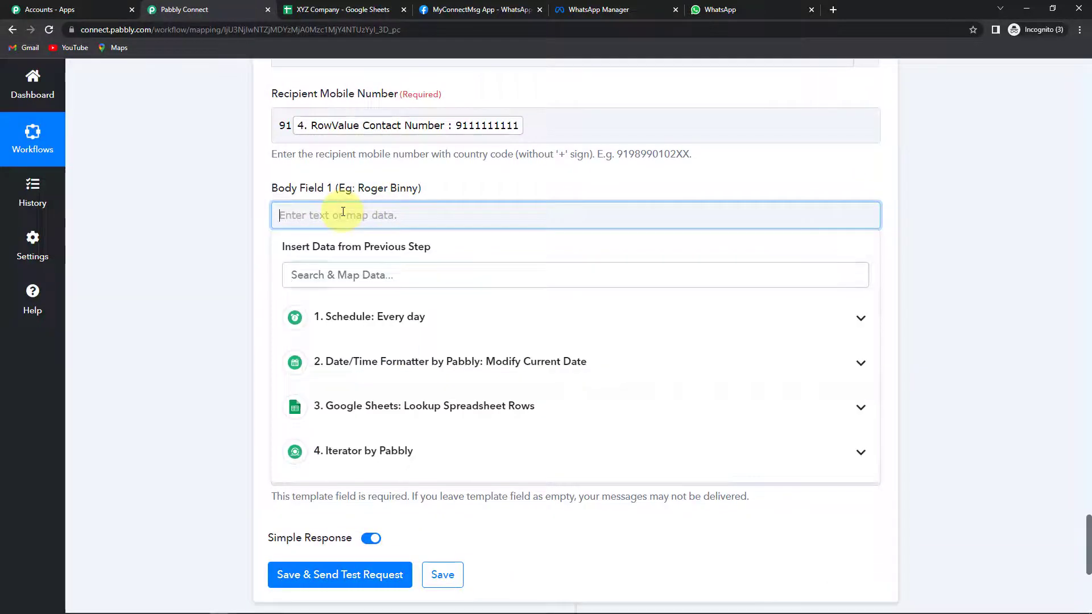
left_click(364, 450)
left_click(349, 540)
Map Body Field 2 to the RowValue Date from the Iterator by Pabbly step
scroll(152, 394, "down", 2)
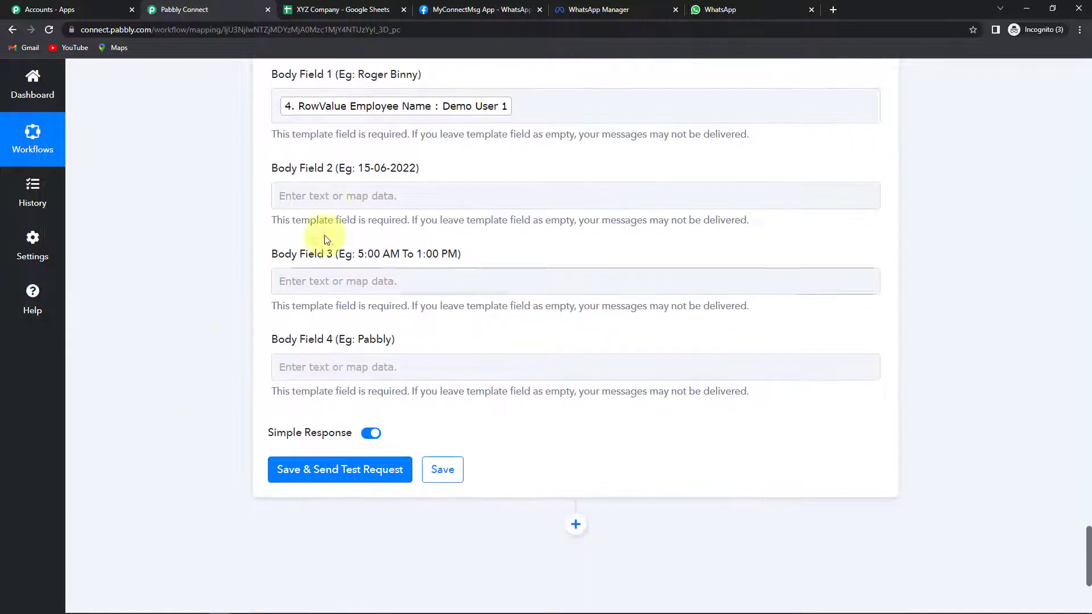
left_click(317, 195)
left_click(402, 430)
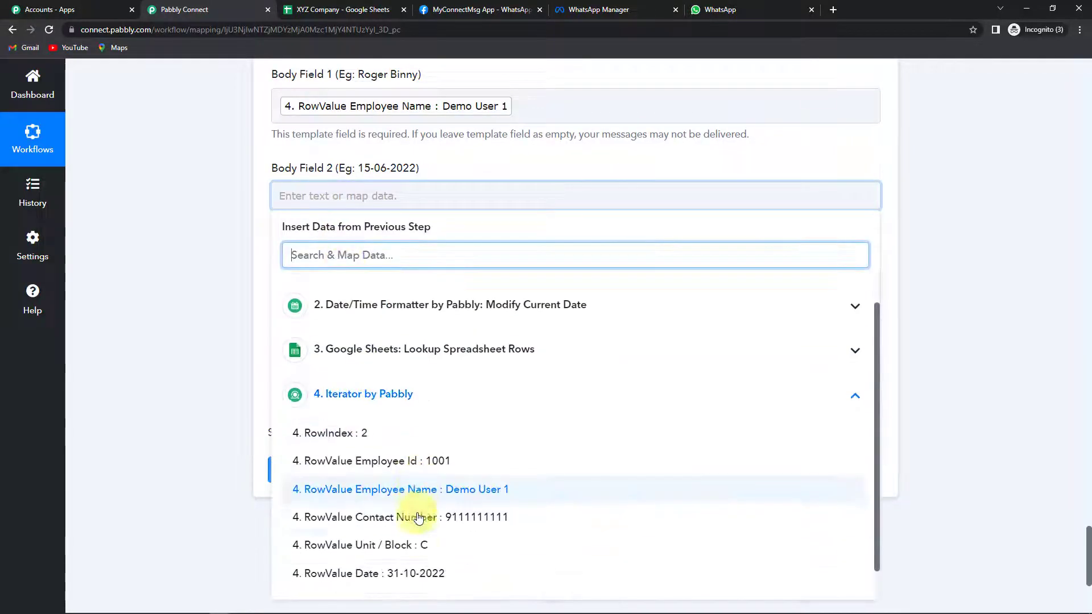
left_click(434, 548)
Map Body Field 3 to the RowValue Shift Timing from the Iterator by Pabbly step
scroll(182, 381, "down", 3)
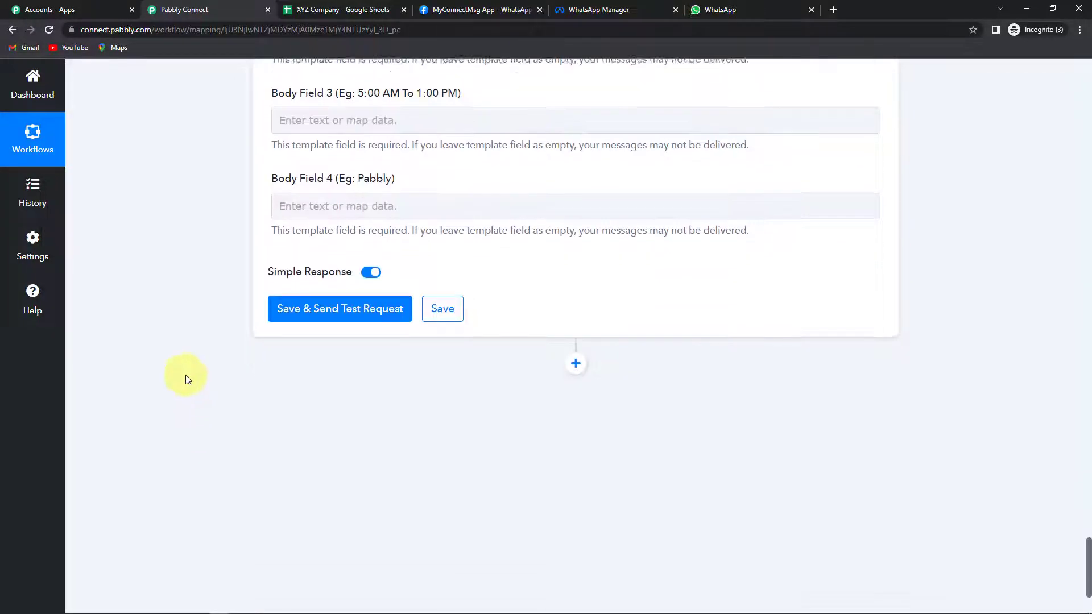
left_click(324, 120)
left_click(365, 354)
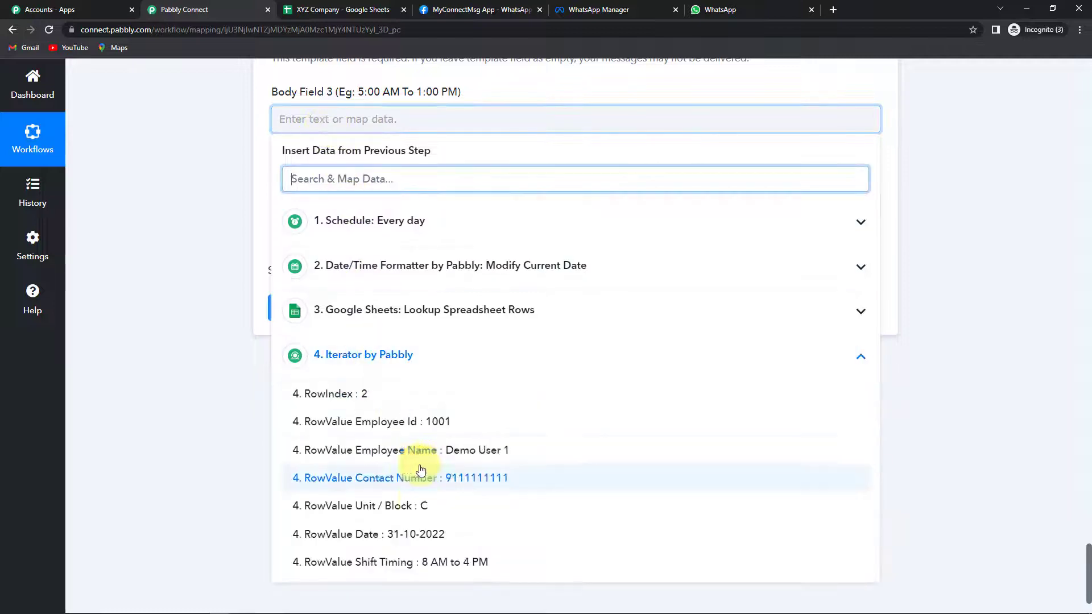
scroll(435, 497, "down", 2)
left_click(437, 496)
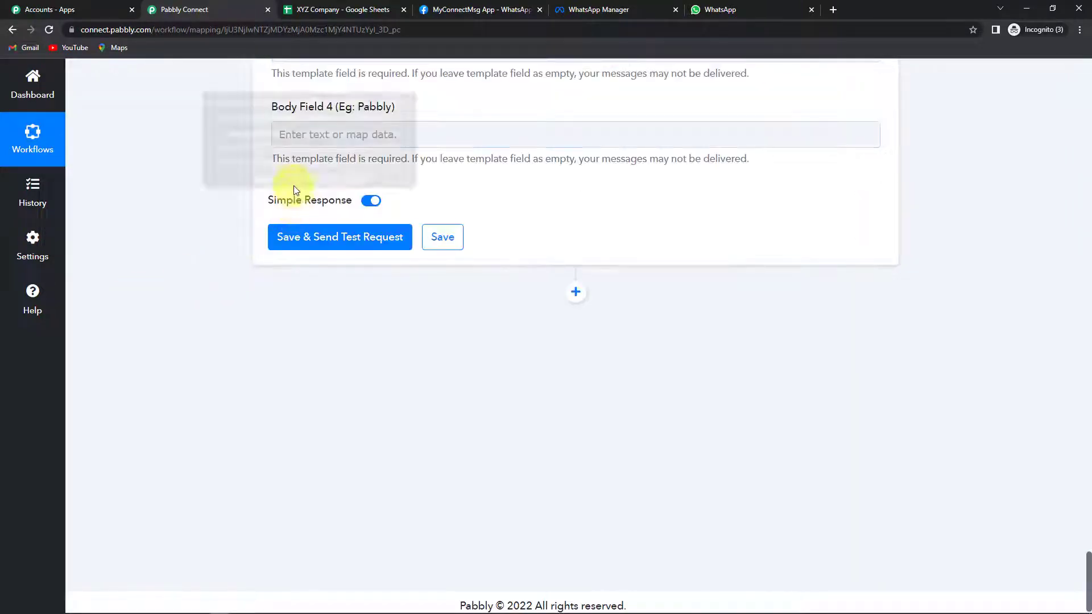
Enter Pabbly Connect as the value of Body Field 4
left_click(310, 134)
left_click(311, 134)
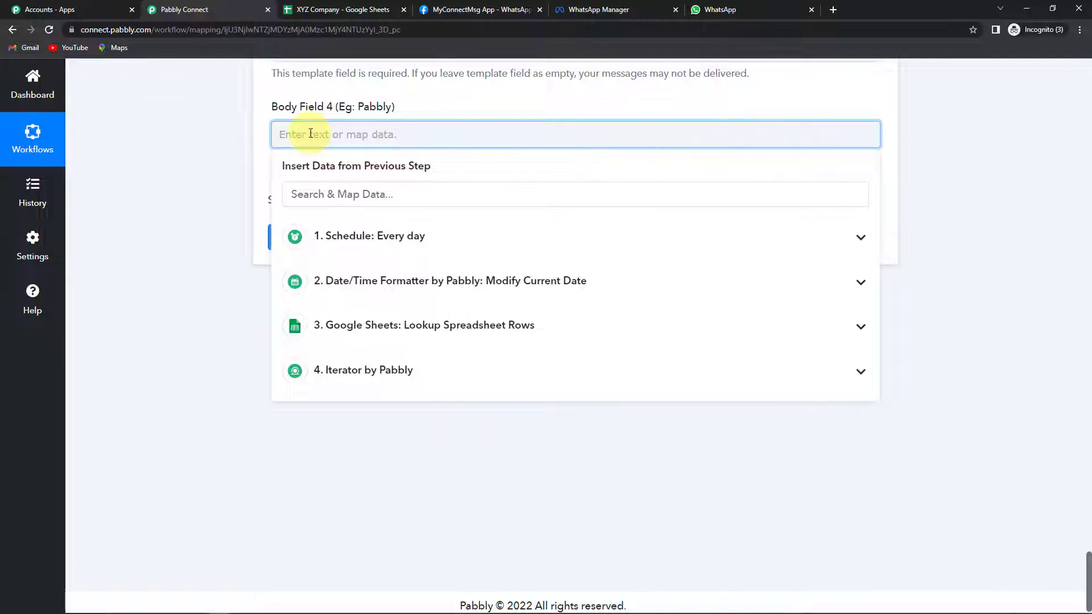
type("Pabbly")
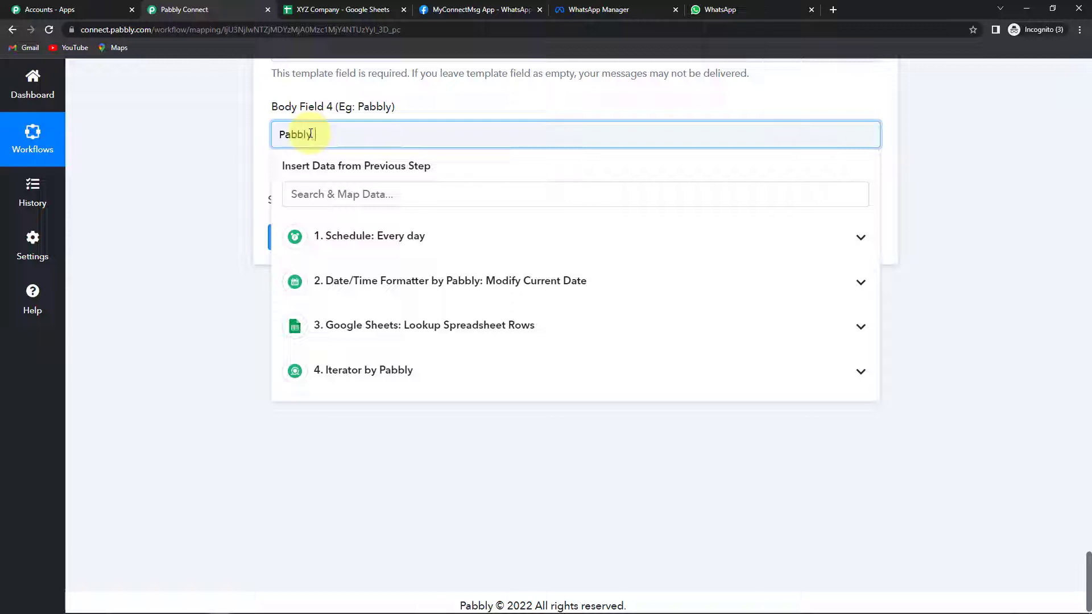
type(" Connect")
left_click(226, 187)
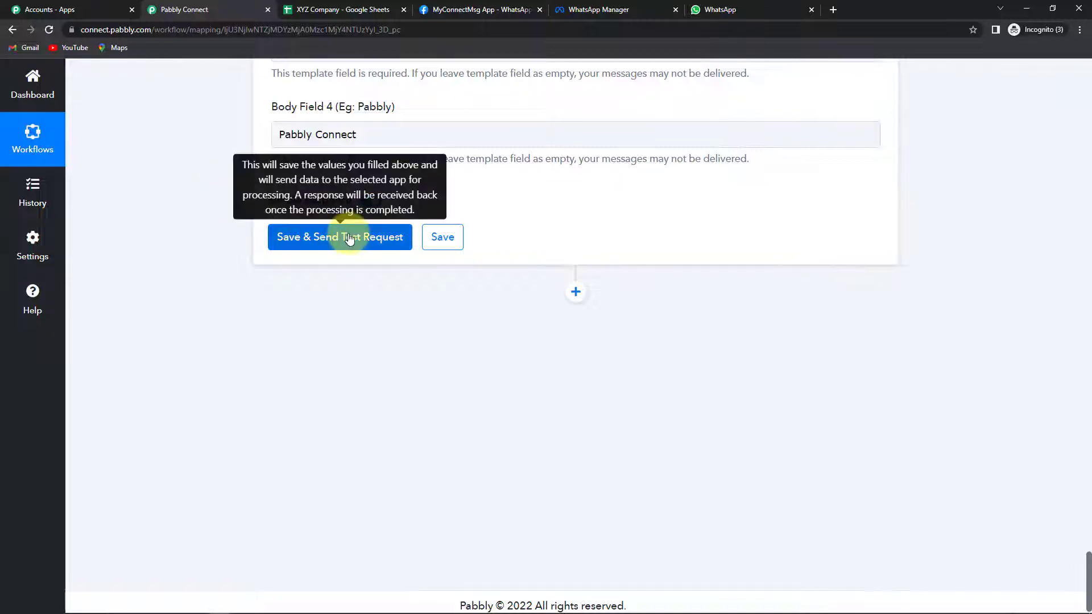
Save and send a test request for the WhatsApp template message, and open the received chat in WhatsApp Web
left_click(349, 239)
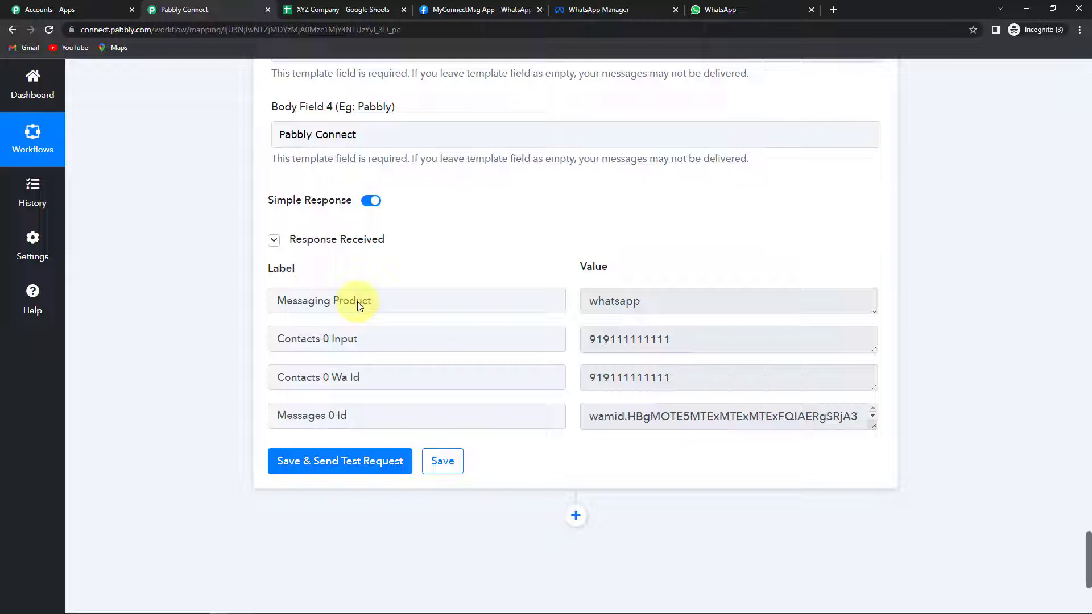
key("ctrl+6")
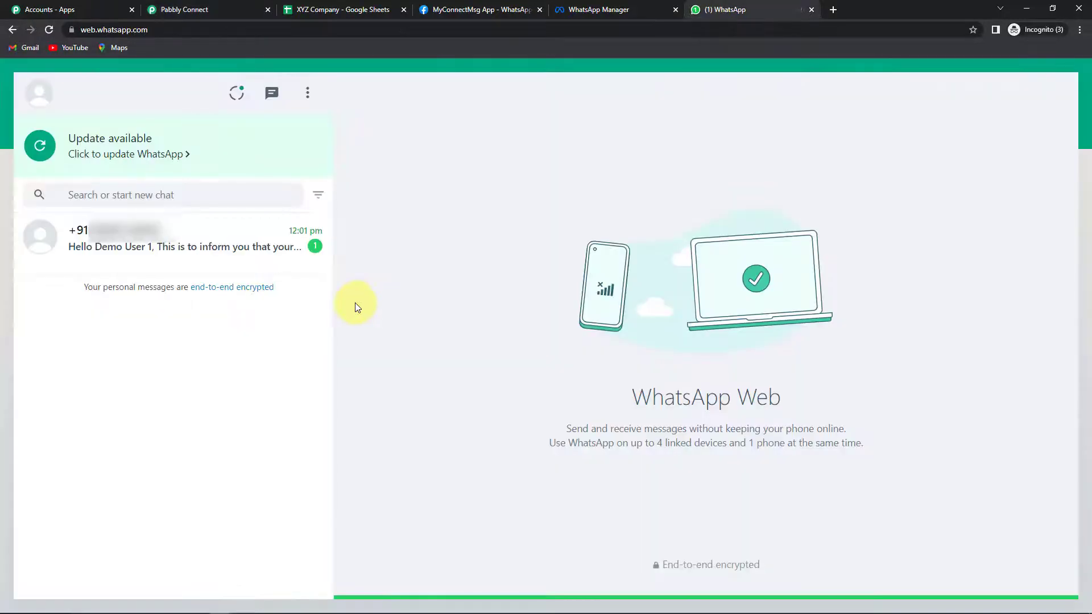
left_click(256, 245)
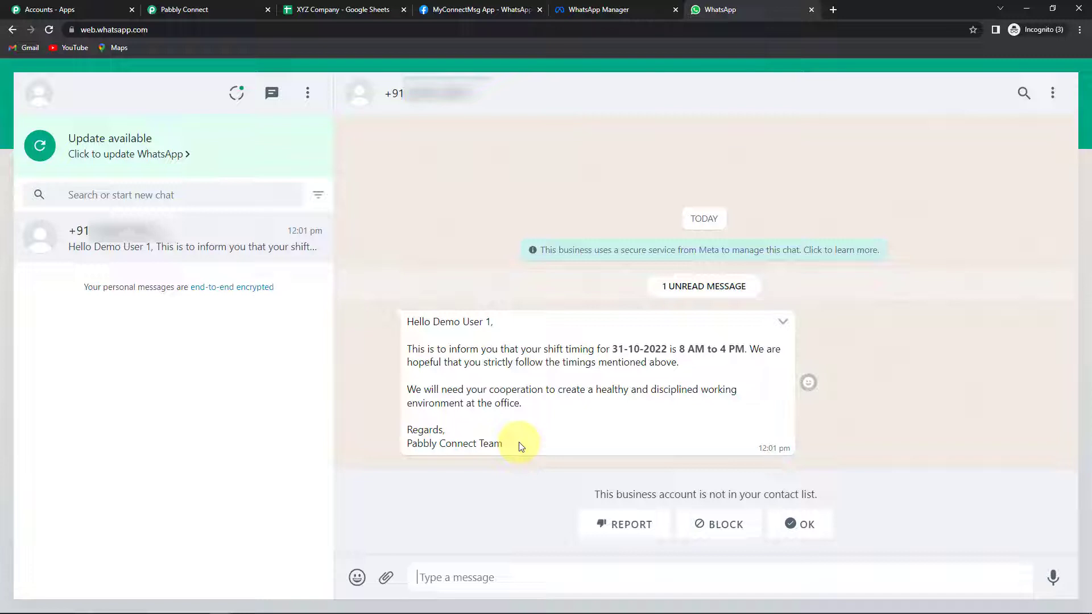
In the XYZ Company Google Sheet, enter Employee Id 1005 in cell A6 and make row 6 bold
left_click(336, 10)
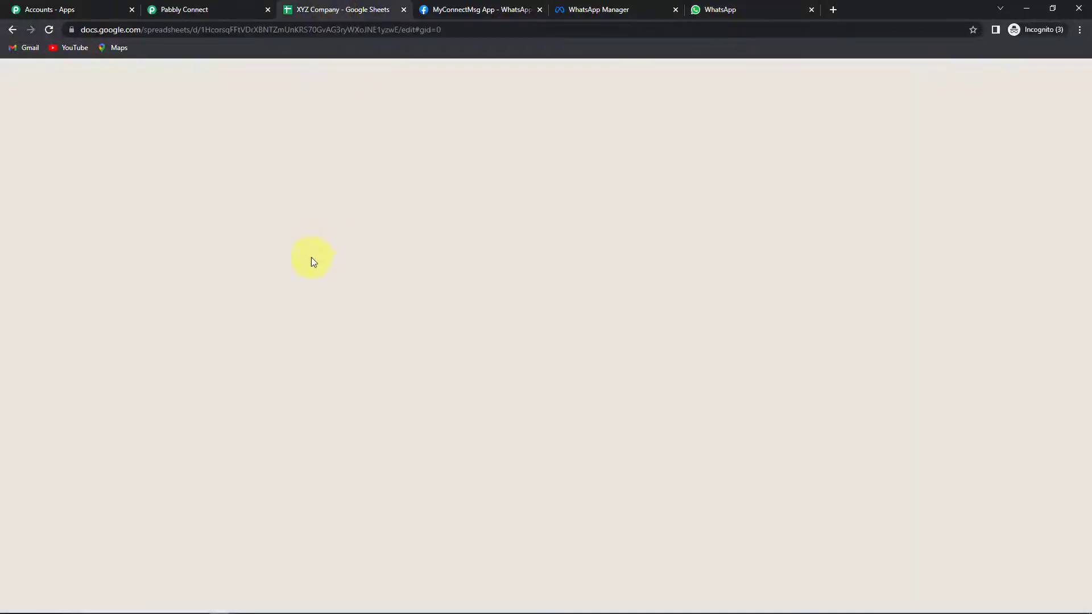
left_click(81, 286)
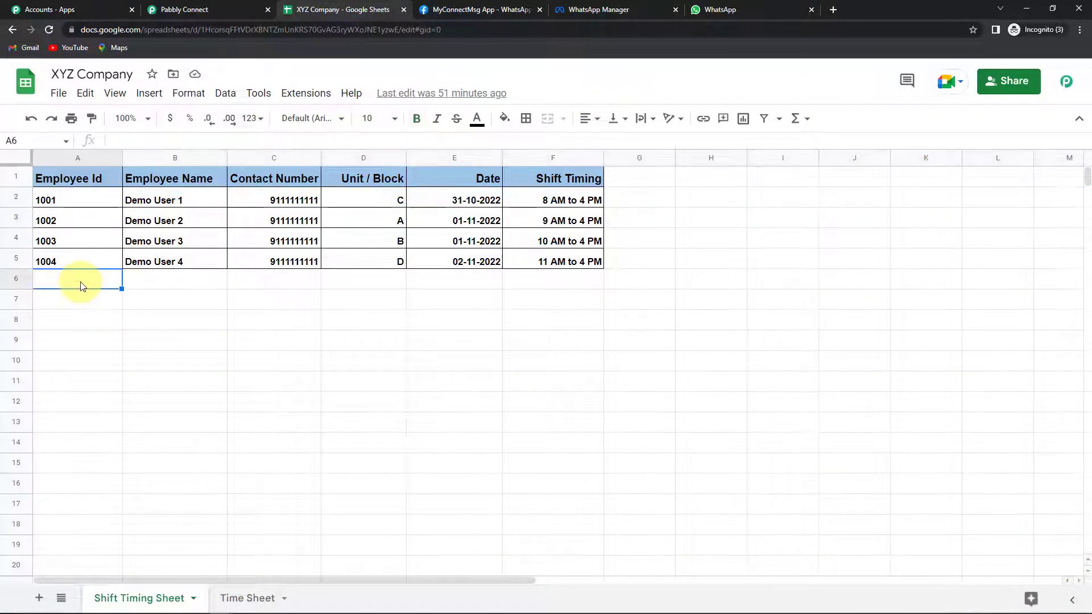
type("100")
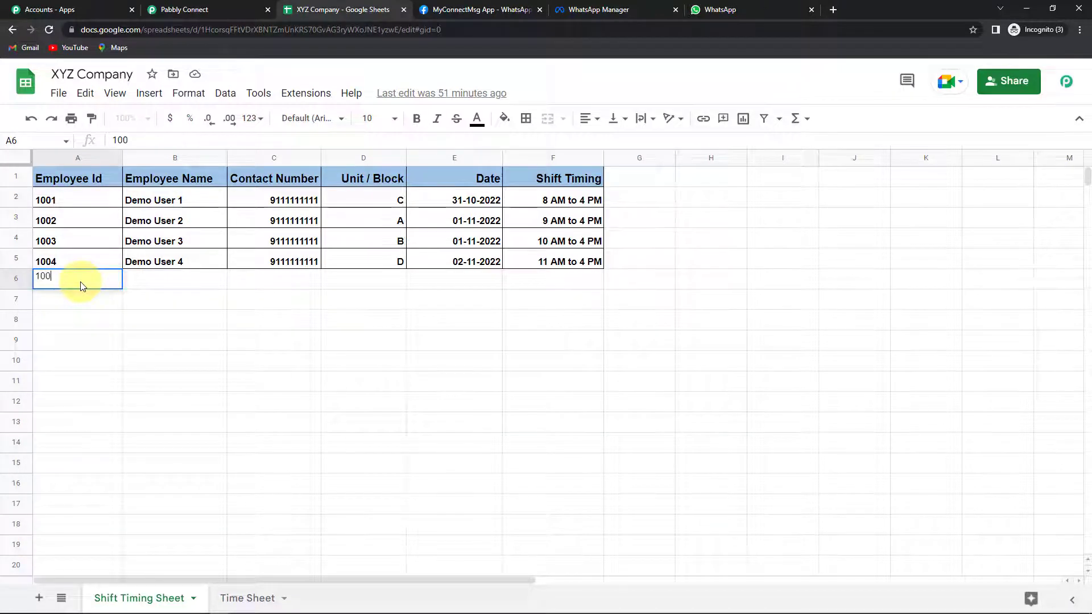
type("5")
left_click(9, 280)
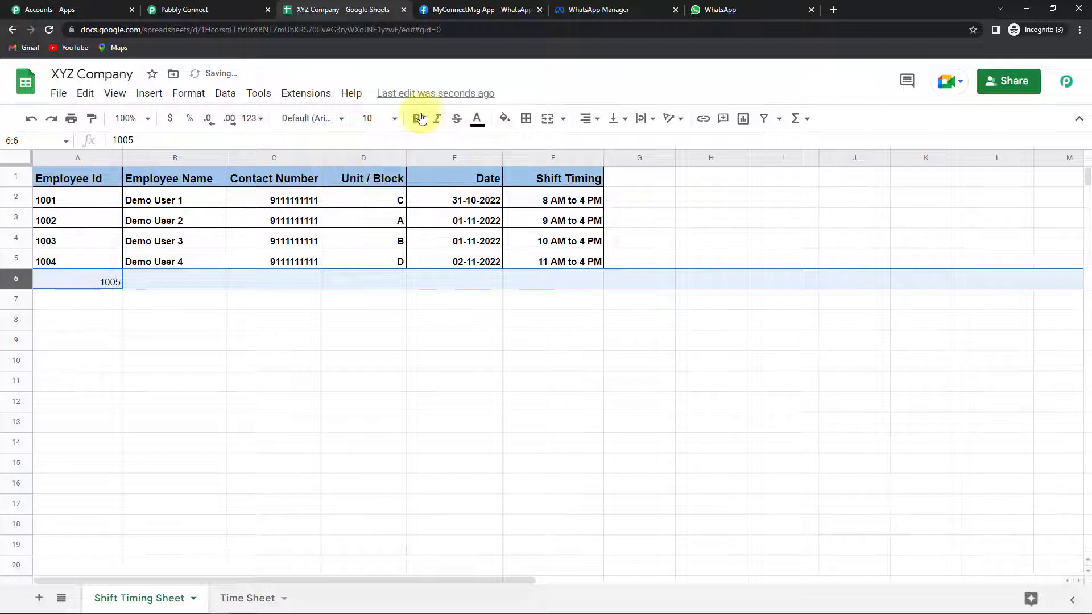
left_click(216, 305)
In row 6, enter Employee Name Demo User 5, fill the contact number down from the row above, and set Unit / Block to A
left_click(171, 282)
type("Demo User 5")
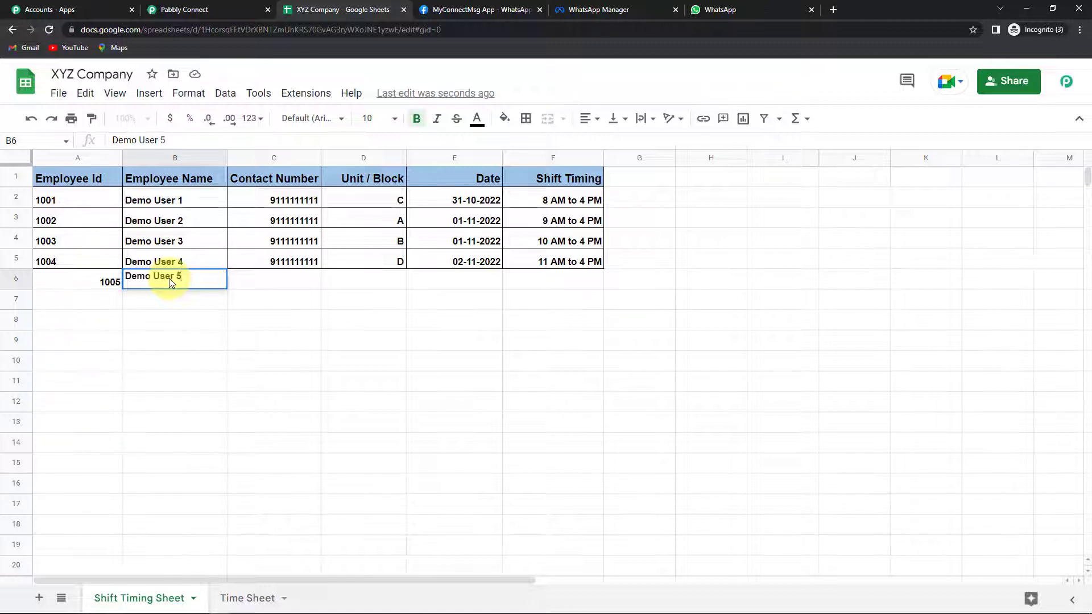
left_click(316, 265)
left_click_drag(318, 270, 317, 282)
left_click(377, 280)
type("A")
Enter the Date 31-10-2022 and the Shift Timing 10 A to 6 PM in row 6
left_click(433, 284)
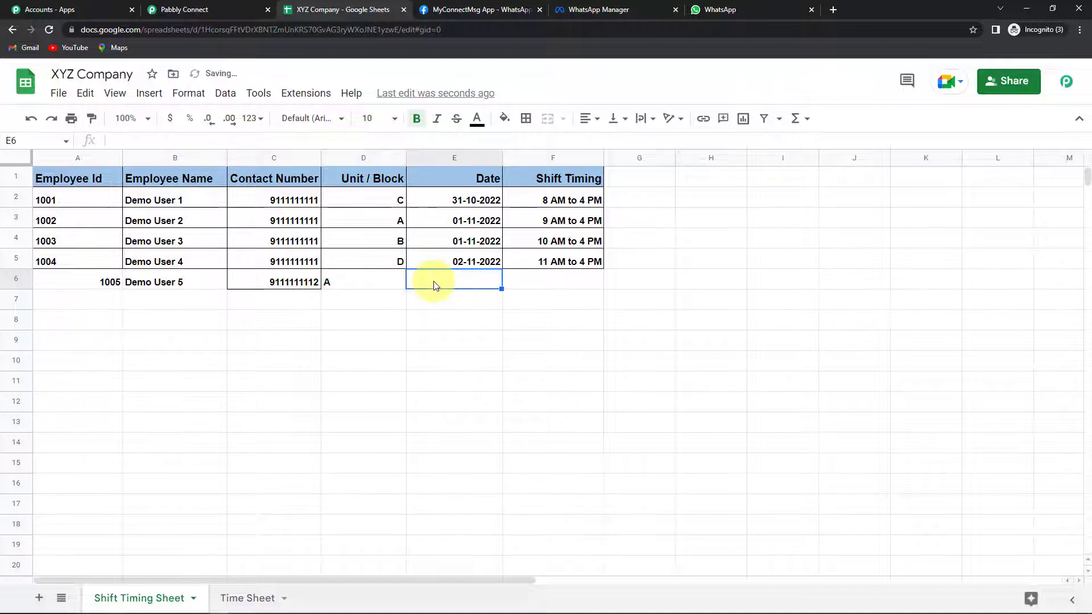
type("31")
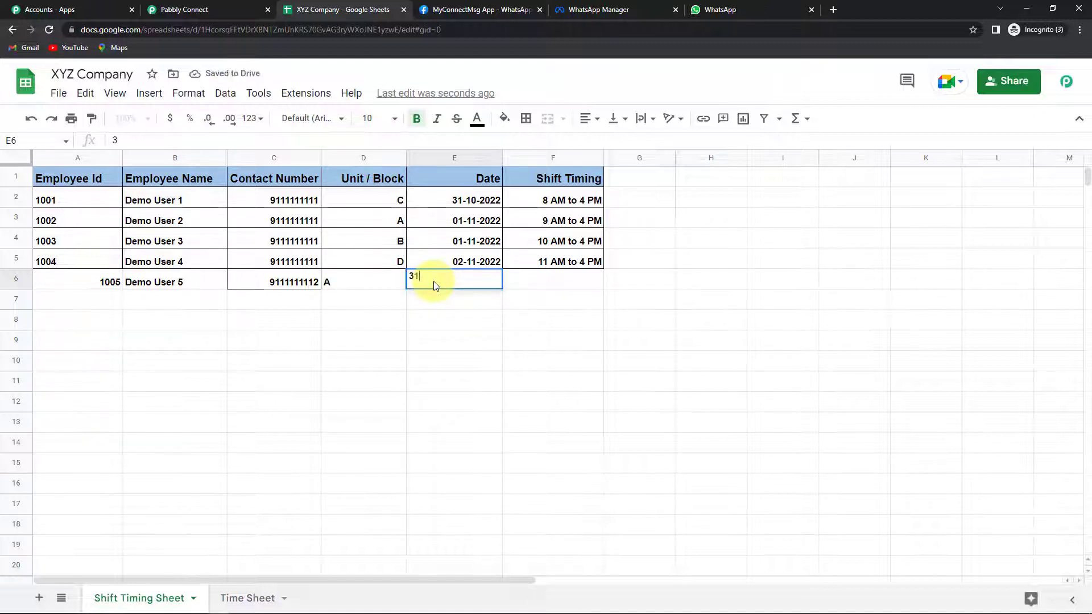
type("-10-2022")
left_click(518, 280)
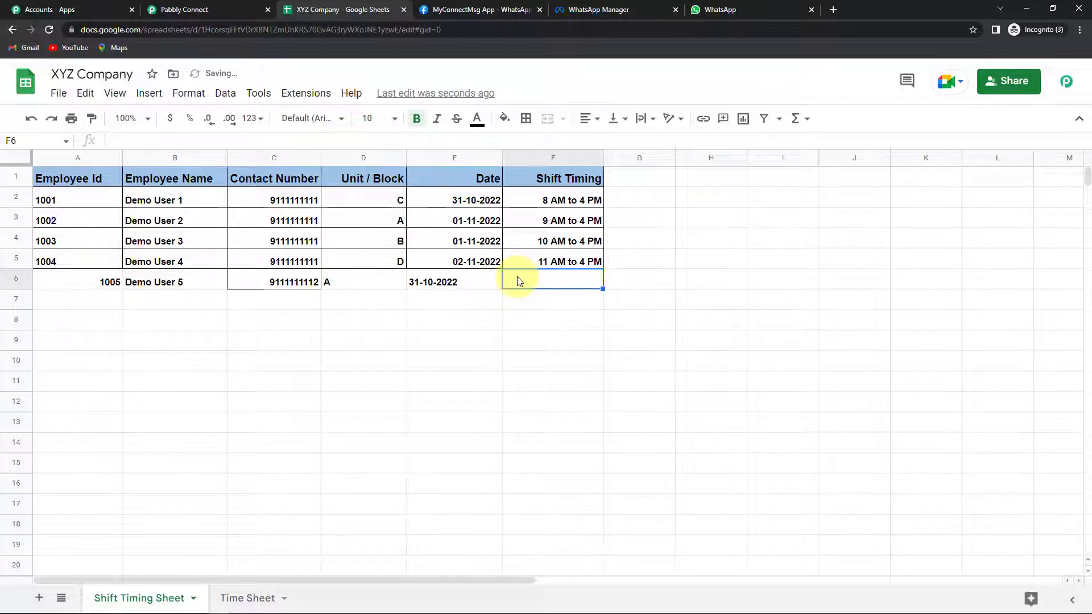
type("10 A")
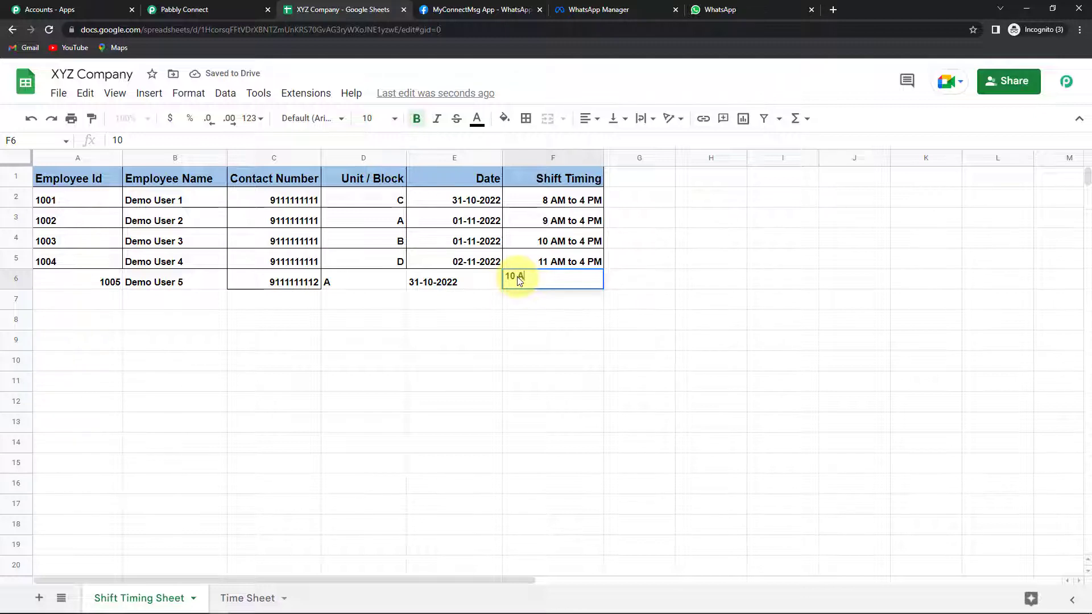
type(" to 6 PM")
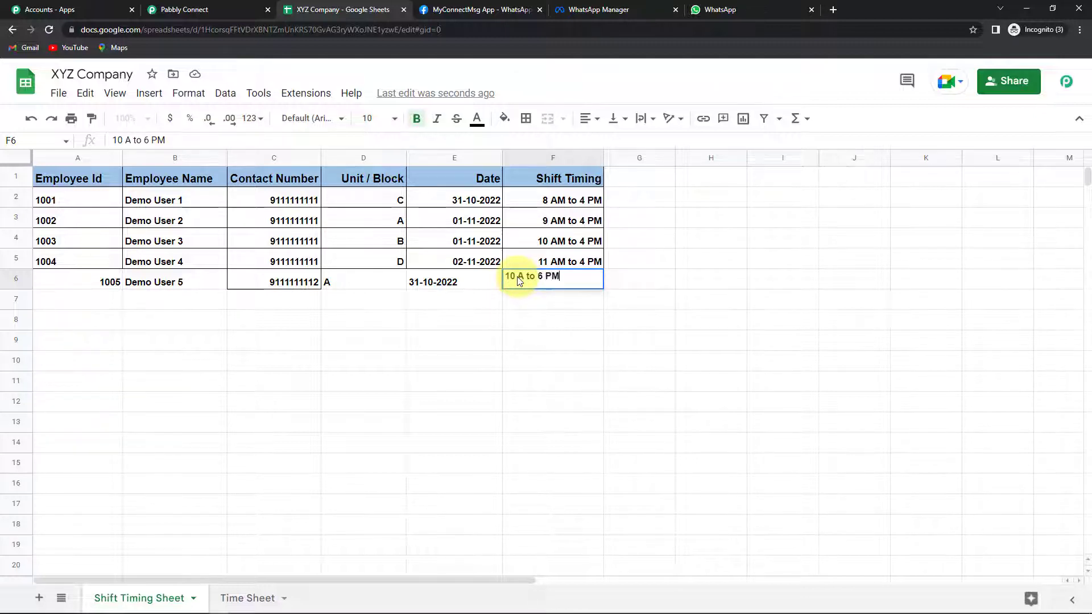
key("Tab")
Add cell borders to the new employee row and left-align the Employee Id in A6
key("Home")
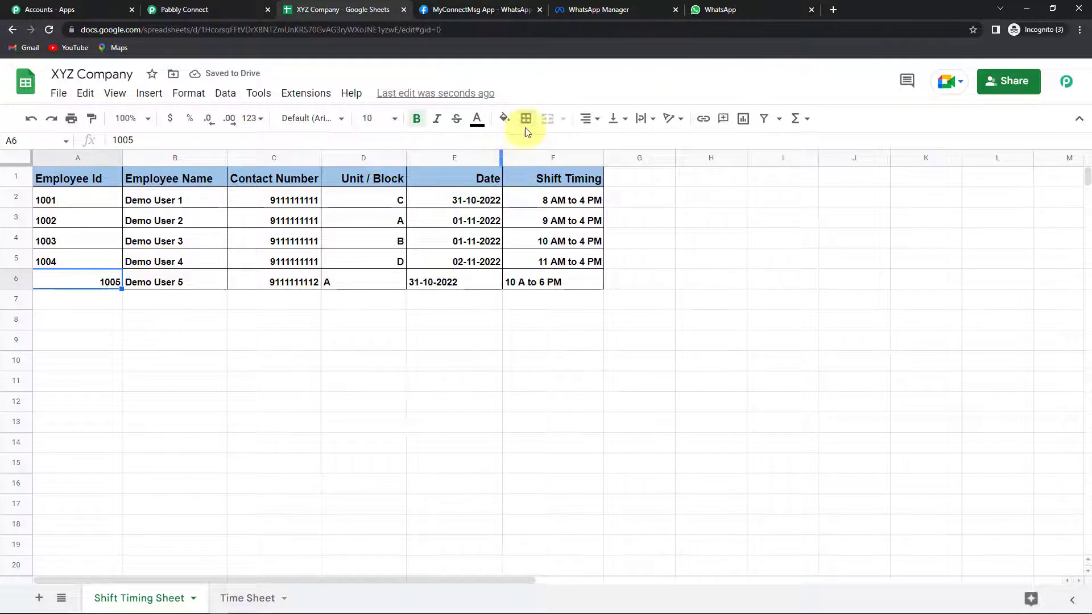
left_click(590, 119)
left_click(587, 141)
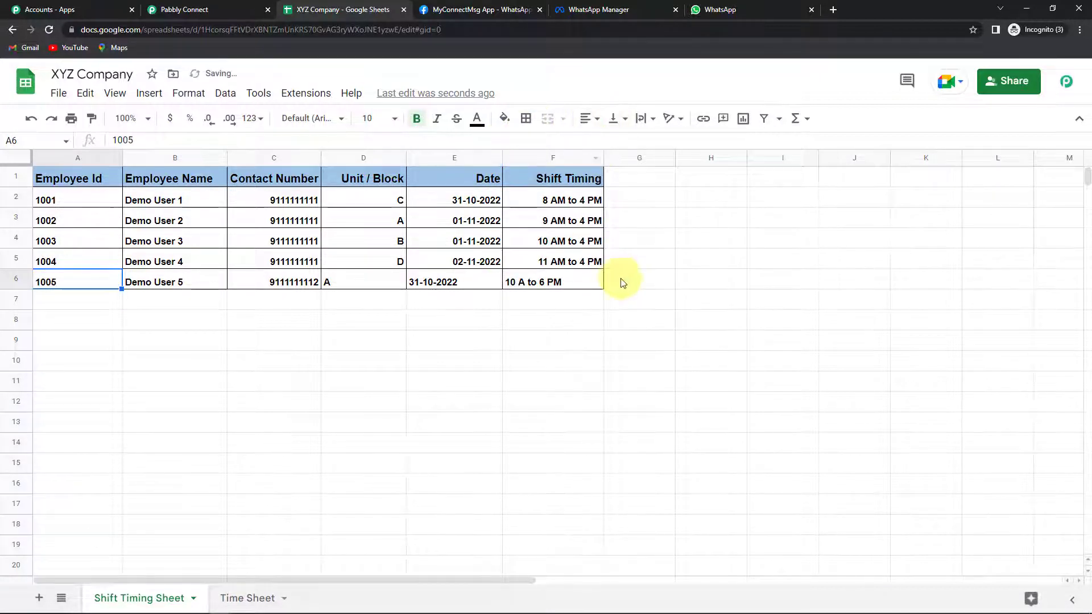
left_click(621, 280)
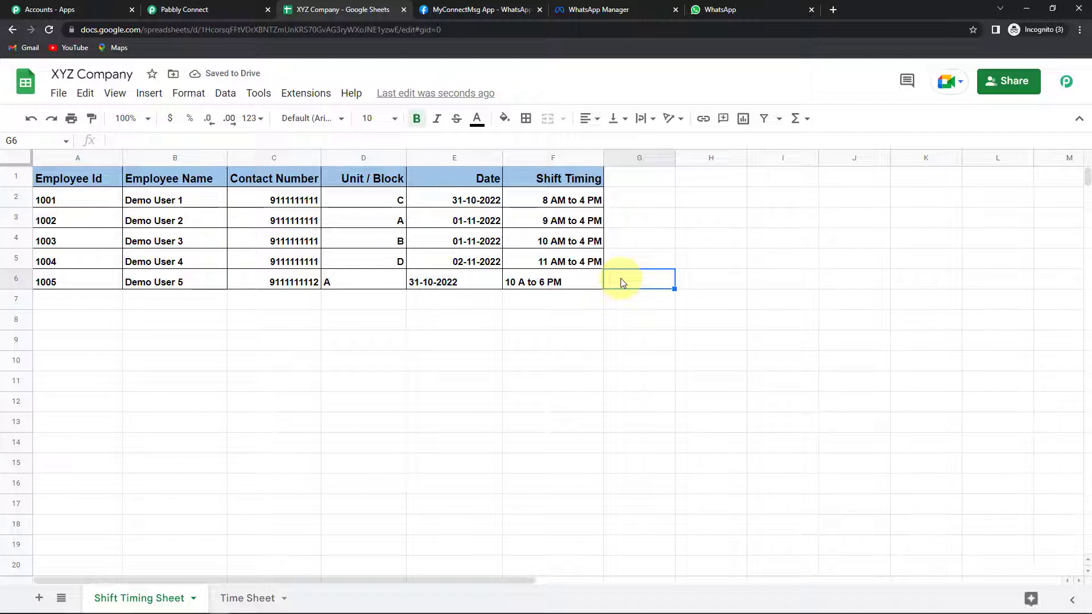
Switch to Pabbly Connect, set the daily Schedule trigger's time to 12:04 PM and save it
left_click(188, 9)
scroll(152, 331, "up", 20)
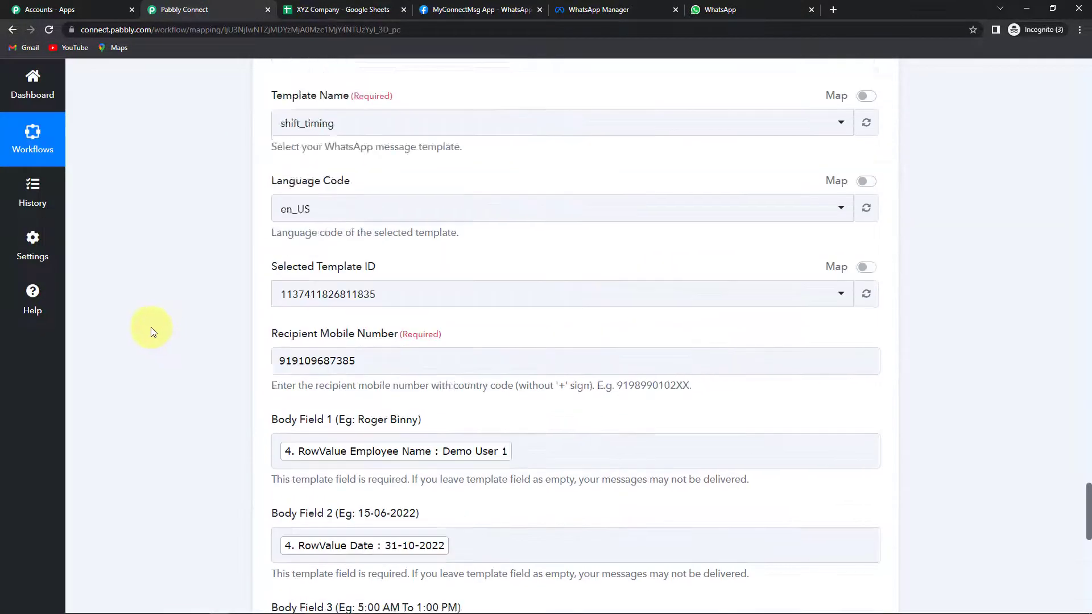
scroll(152, 331, "up", 15)
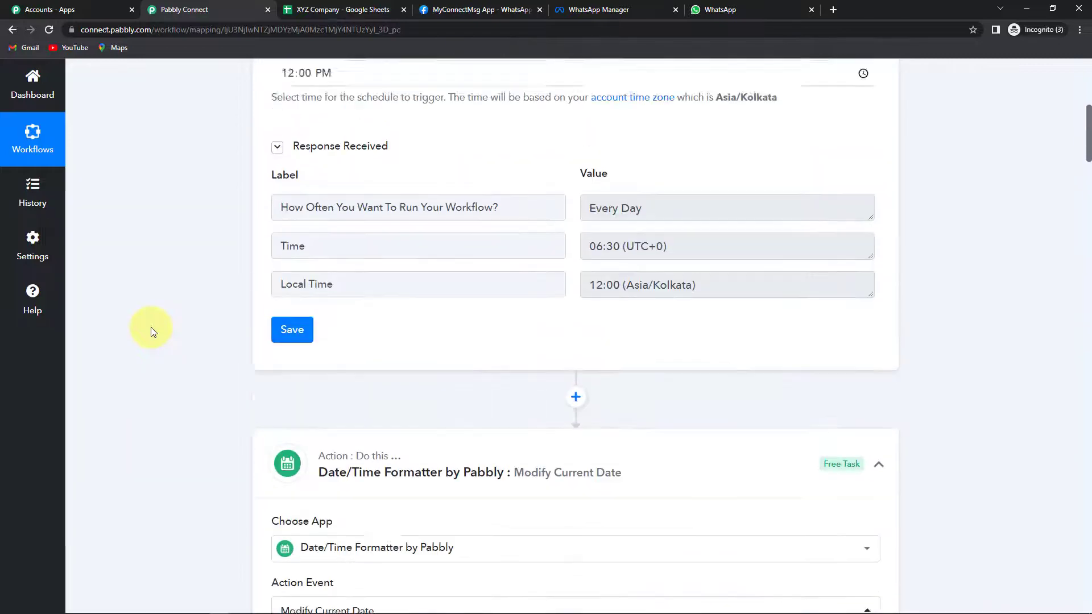
scroll(151, 329, "down", 3)
left_click(287, 312)
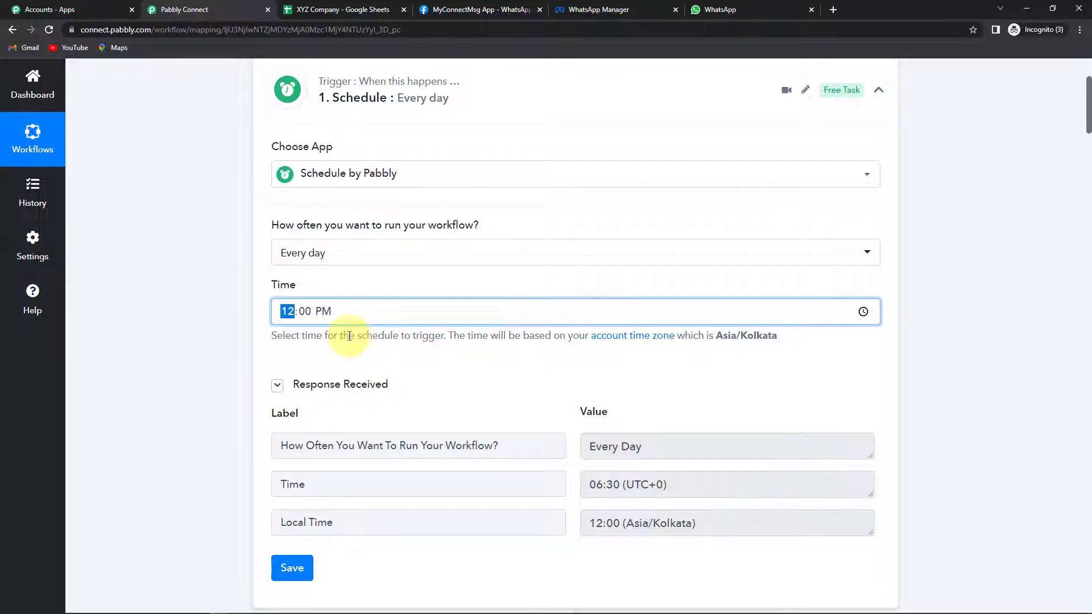
left_click(307, 312)
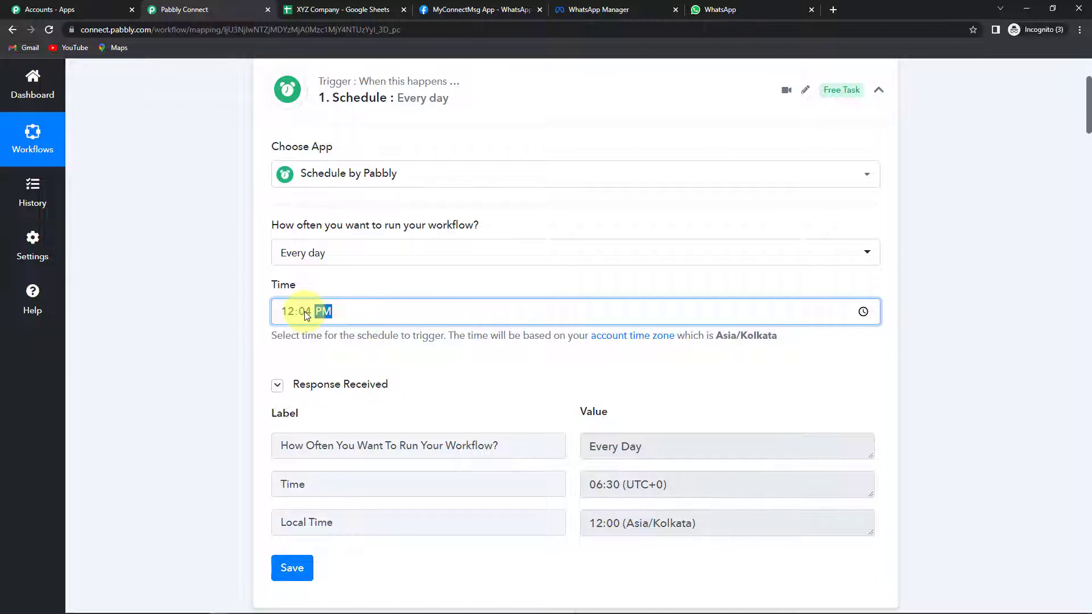
left_click(206, 297)
scroll(380, 368, "down", 3)
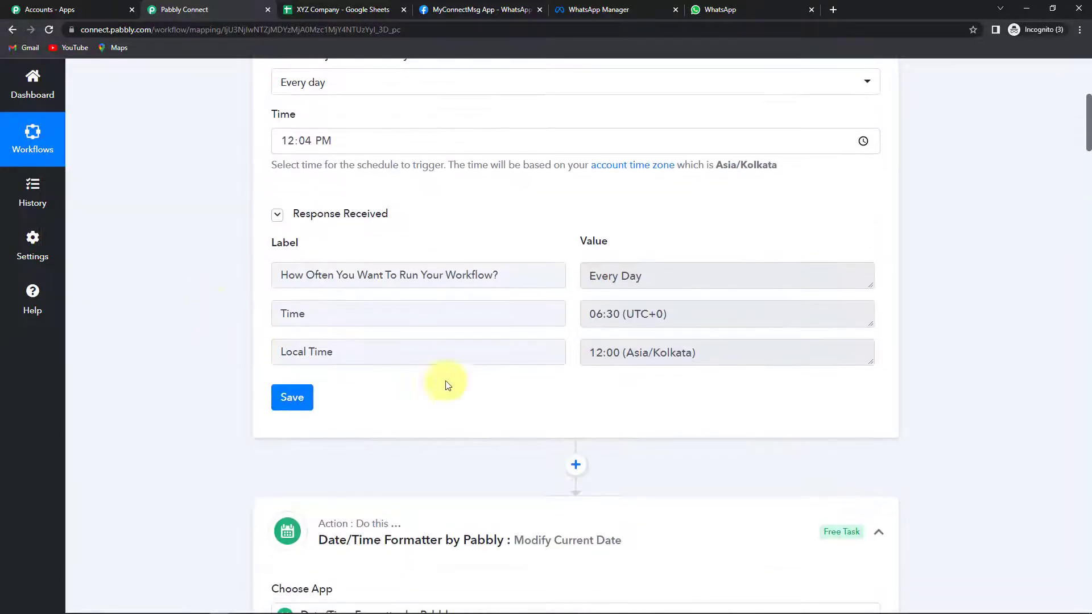
left_click(296, 397)
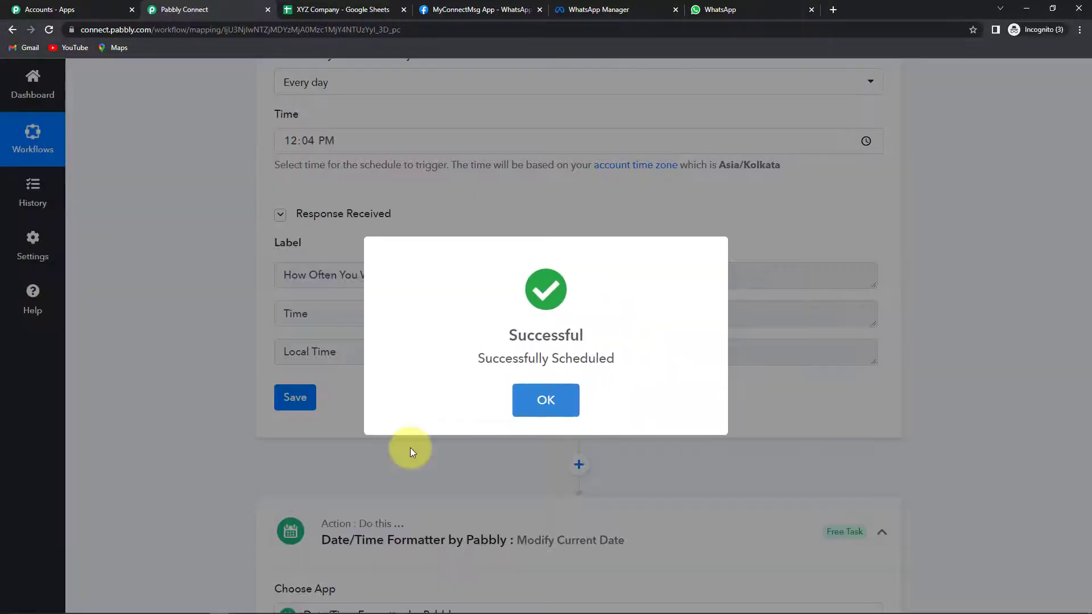
left_click(411, 448)
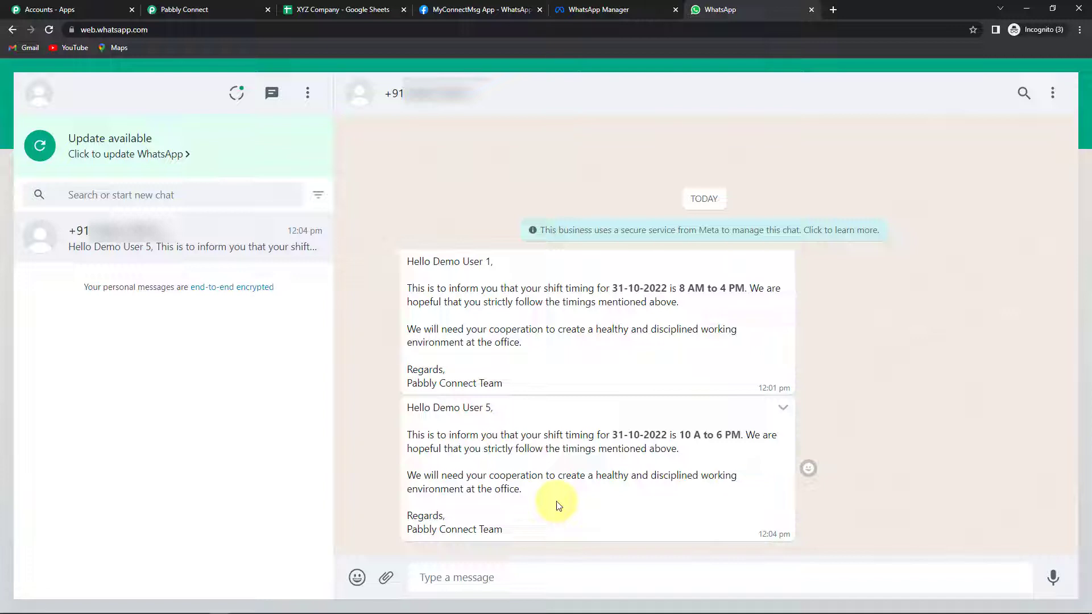
Return to the Pabbly Connect workflow, collapse the Schedule trigger and review the steps from the trigger to the WhatsApp Cloud API action
left_click(204, 9)
scroll(663, 273, "up", 5)
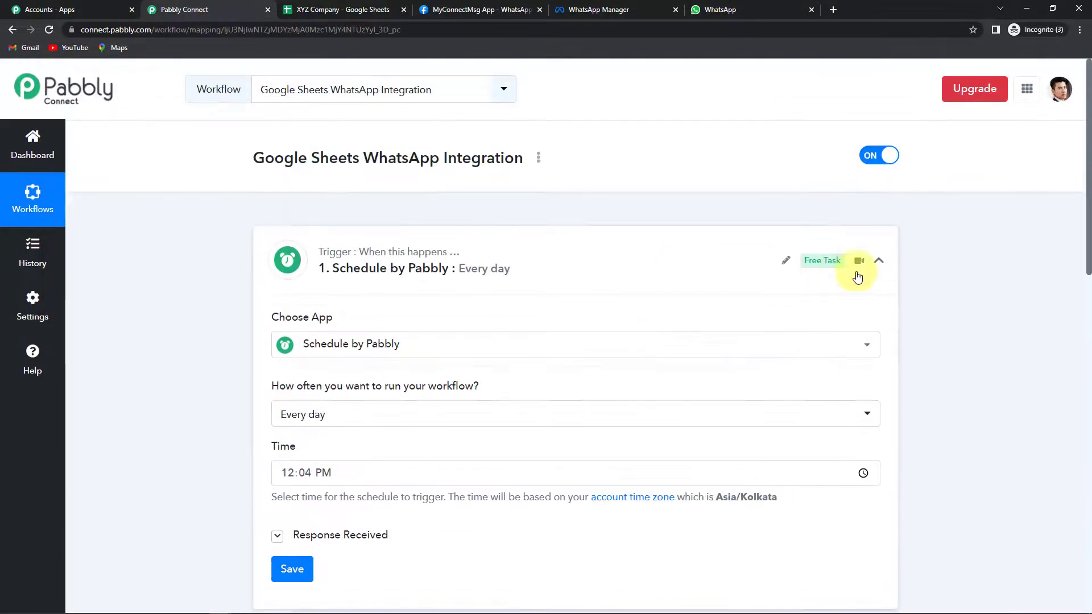
left_click(879, 262)
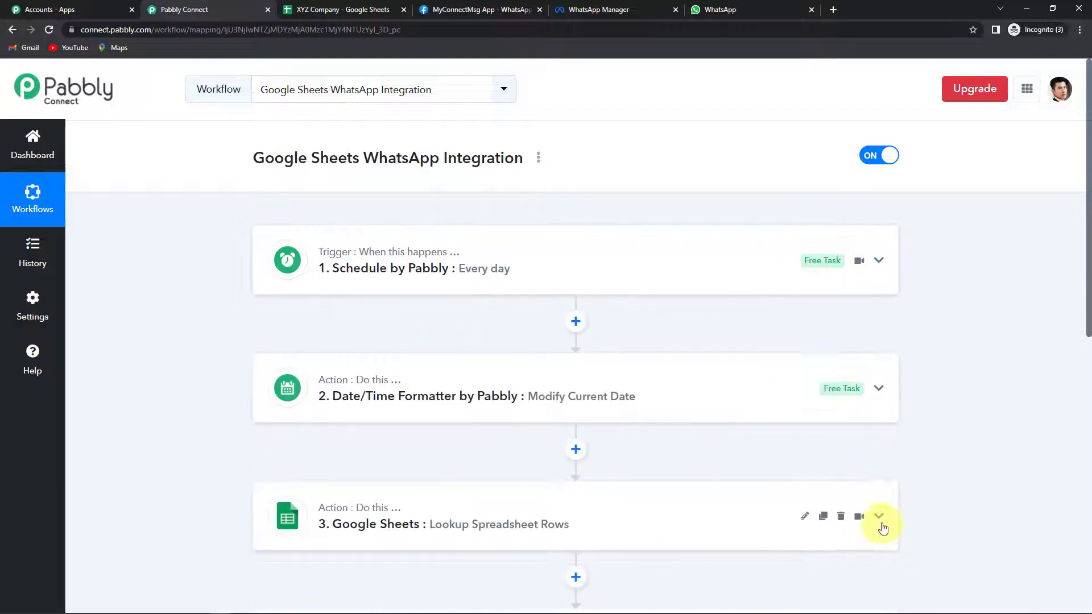
scroll(802, 445, "down", 4)
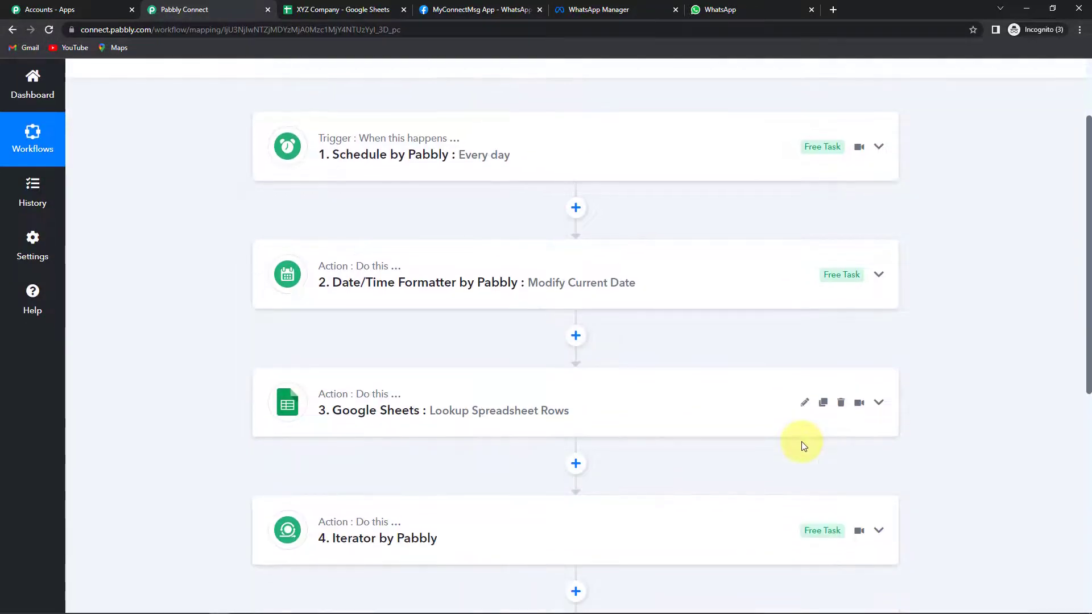
scroll(726, 468, "up", 3)
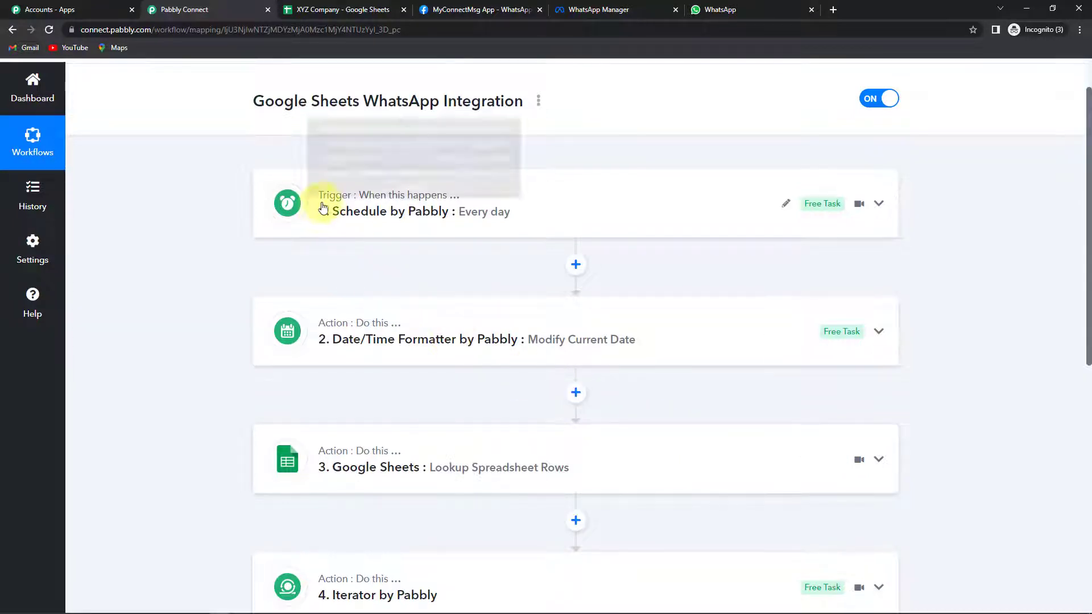
mouse_move(331, 220)
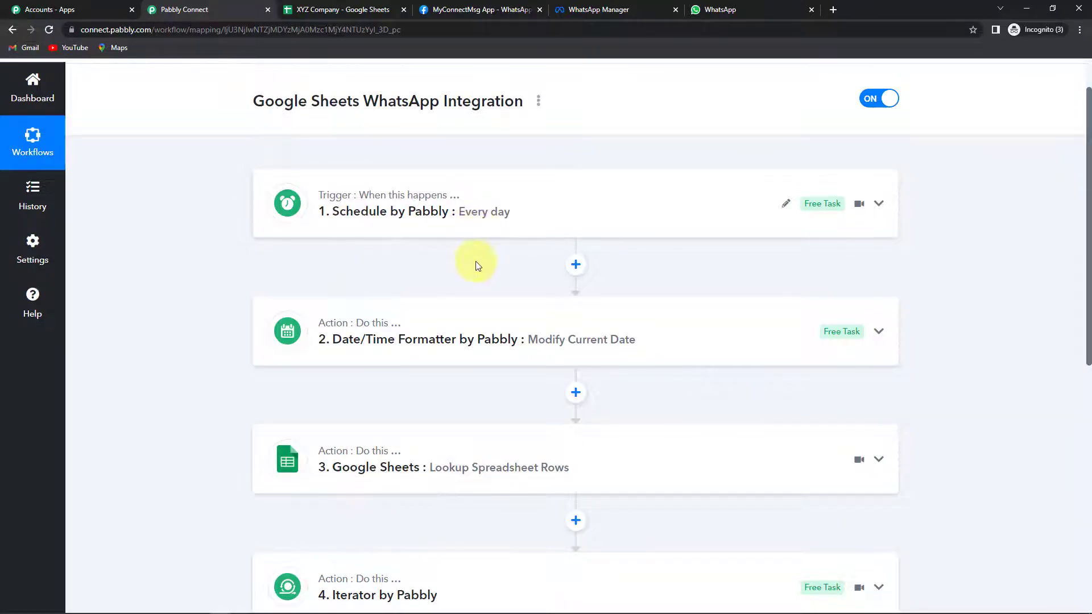
scroll(476, 264, "down", 1)
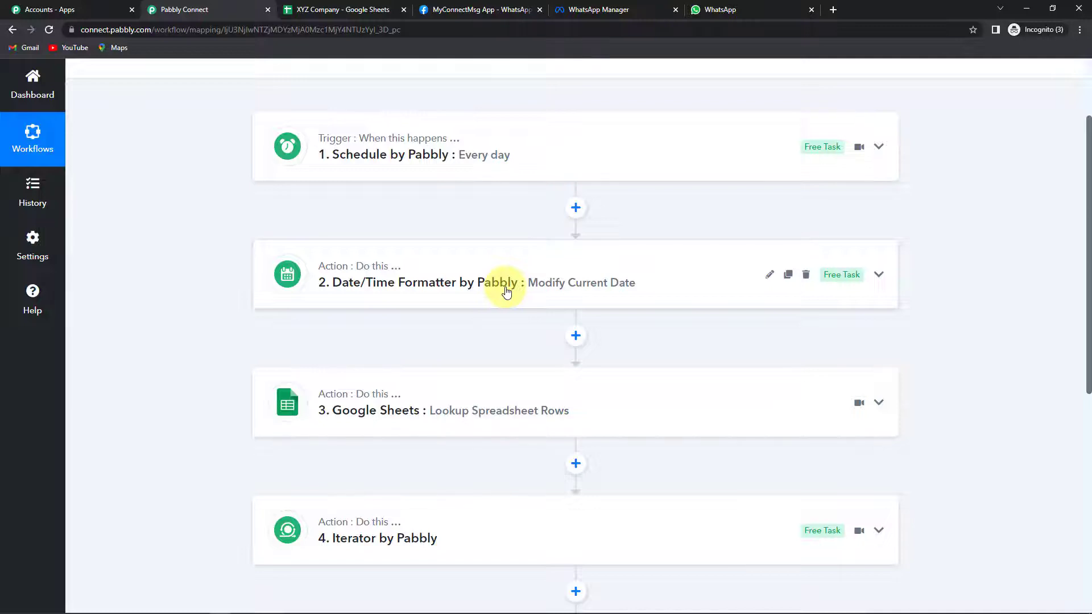
scroll(505, 292, "down", 2)
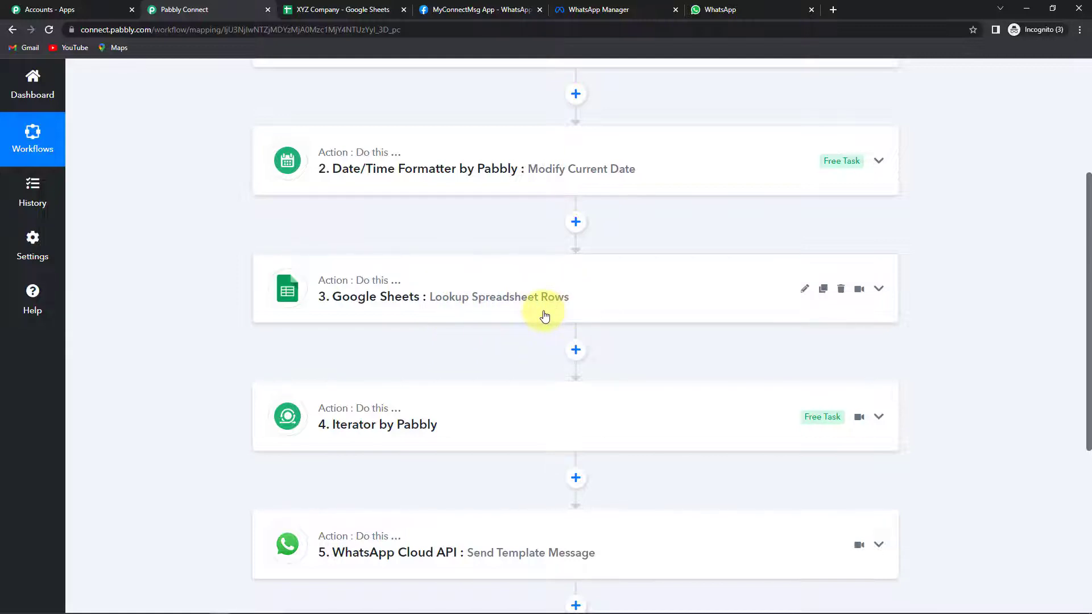
scroll(541, 312, "down", 2)
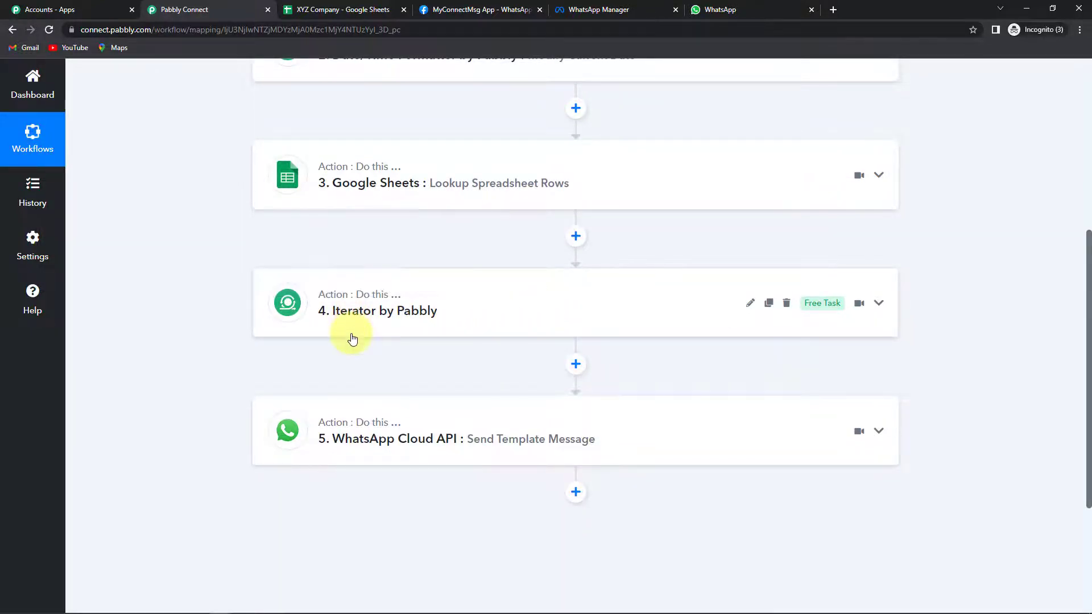
scroll(352, 339, "down", 2)
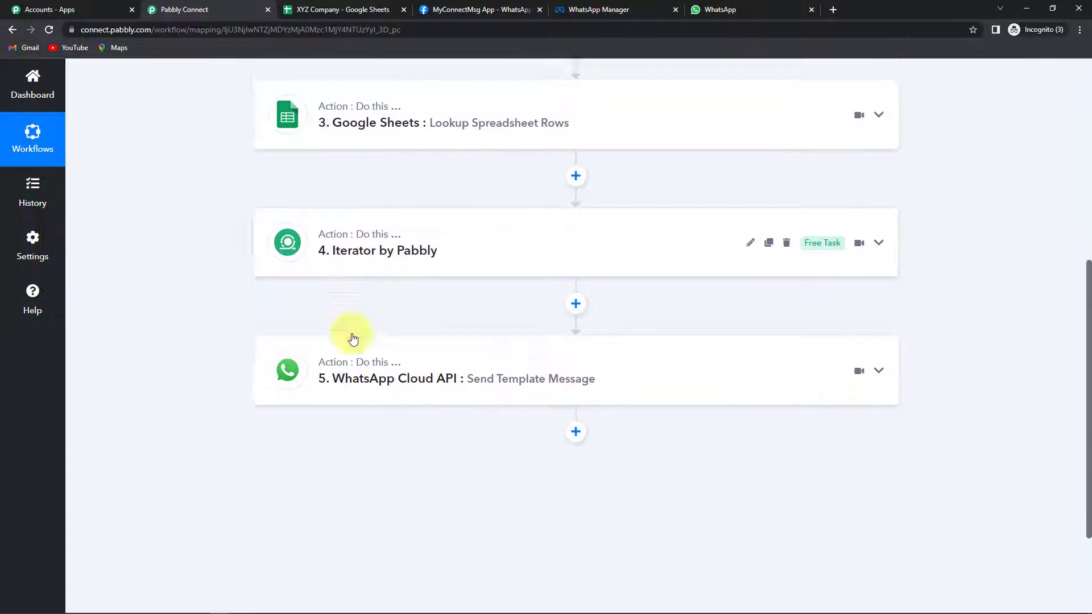